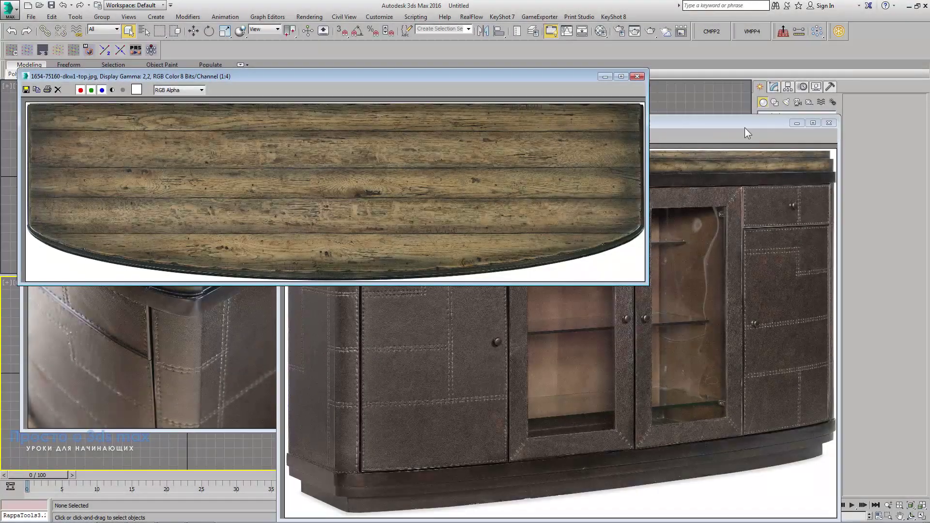
# Spread out the sideboard, wood-top and corner-detail photo windows so each is visible
pyautogui.moveTo(745, 127)
pyautogui.mouseDown()
pyautogui.moveTo(469, 170)
pyautogui.moveTo(568, 80)
pyautogui.mouseUp()
pyautogui.moveTo(333, 83); pyautogui.dragTo(543, 103)
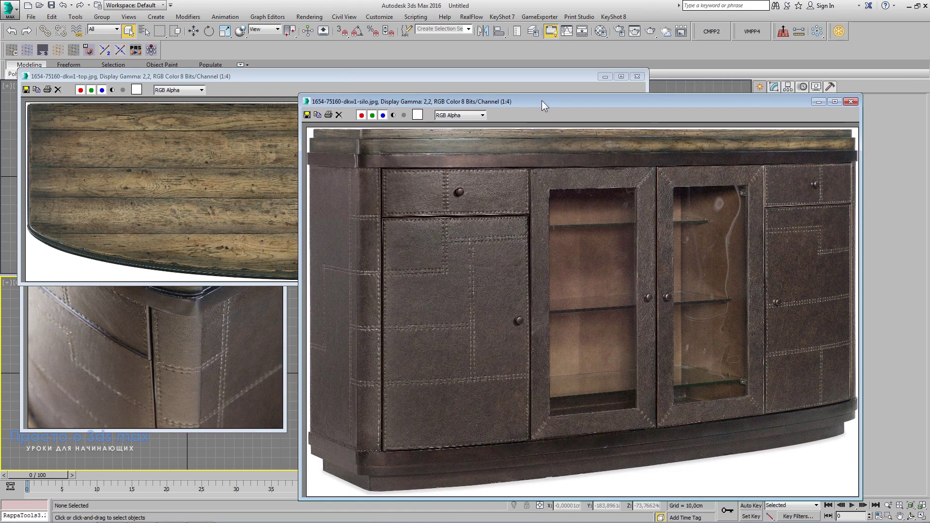
pyautogui.click(201, 410)
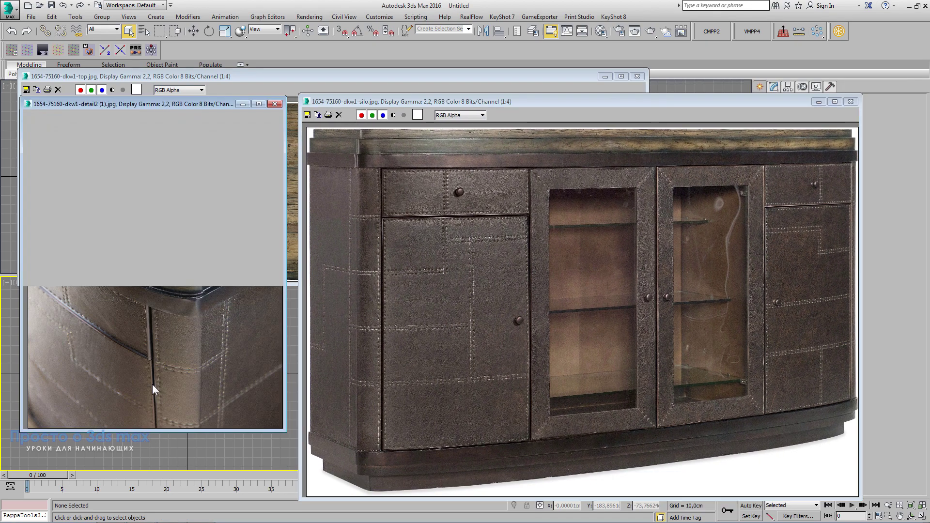
pyautogui.moveTo(216, 104)
pyautogui.mouseDown()
pyautogui.moveTo(196, 150)
pyautogui.moveTo(299, 115)
pyautogui.mouseUp()
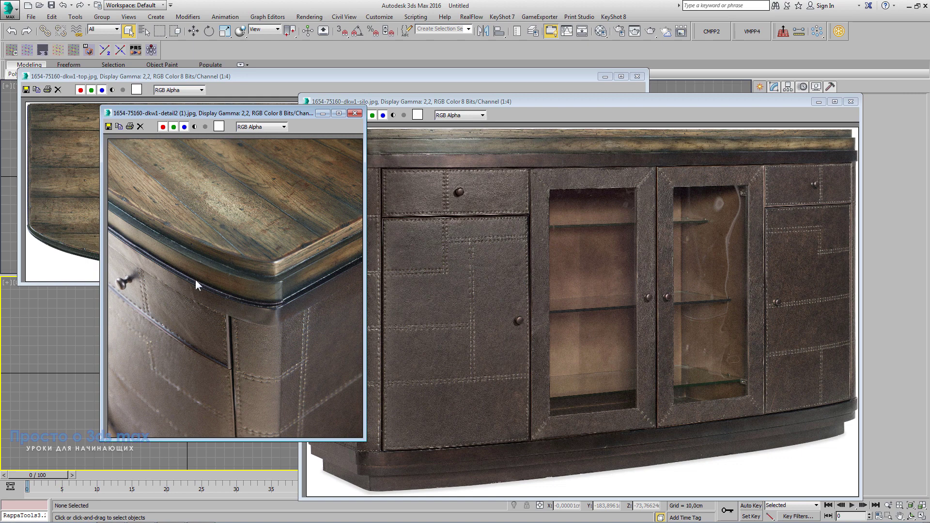
pyautogui.moveTo(576, 96); pyautogui.dragTo(571, 122)
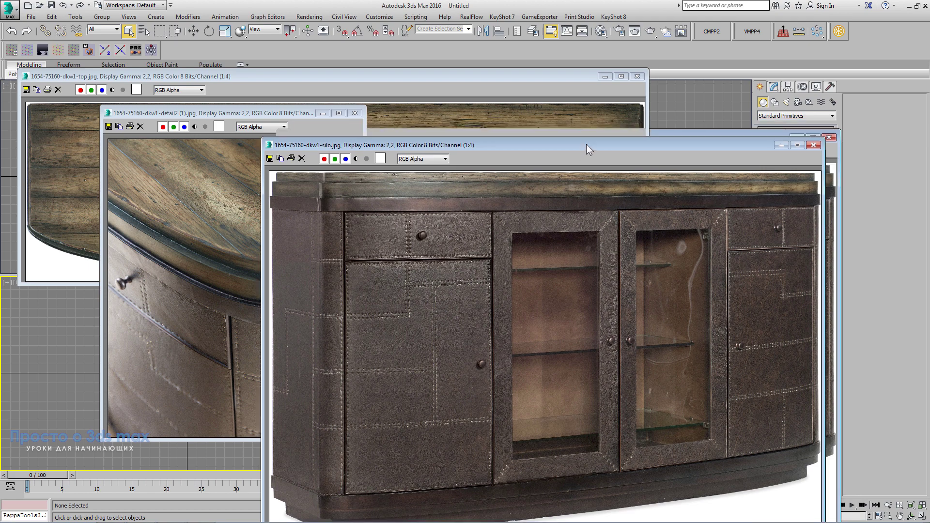
pyautogui.moveTo(617, 126); pyautogui.dragTo(443, 192)
pyautogui.click(517, 84)
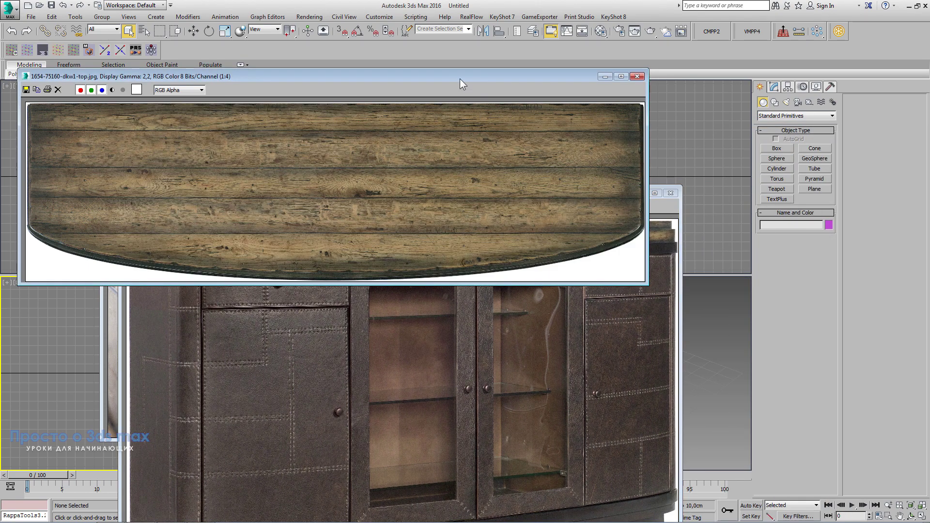
pyautogui.moveTo(460, 85); pyautogui.dragTo(630, 61)
# Stack the three reference photos on the left, uncovering the Front and Perspective viewports
pyautogui.click(607, 342)
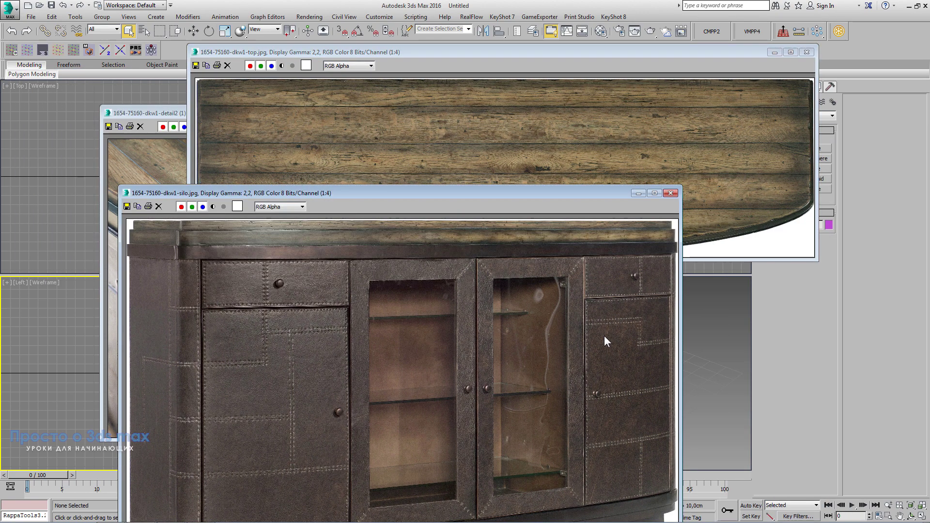
pyautogui.moveTo(524, 196); pyautogui.dragTo(283, 218)
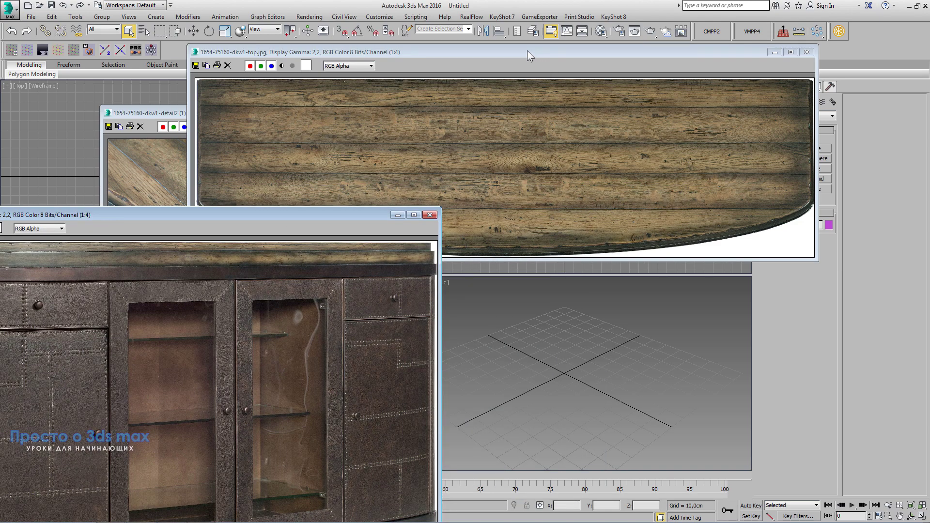
pyautogui.moveTo(530, 55); pyautogui.dragTo(792, 323)
pyautogui.moveTo(293, 110)
pyautogui.mouseDown()
pyautogui.moveTo(271, 116)
pyautogui.moveTo(160, 100)
pyautogui.mouseUp()
pyautogui.moveTo(315, 209)
pyautogui.mouseDown()
pyautogui.moveTo(563, 333)
pyautogui.moveTo(322, 202)
pyautogui.mouseUp()
pyautogui.moveTo(698, 327); pyautogui.dragTo(344, 376)
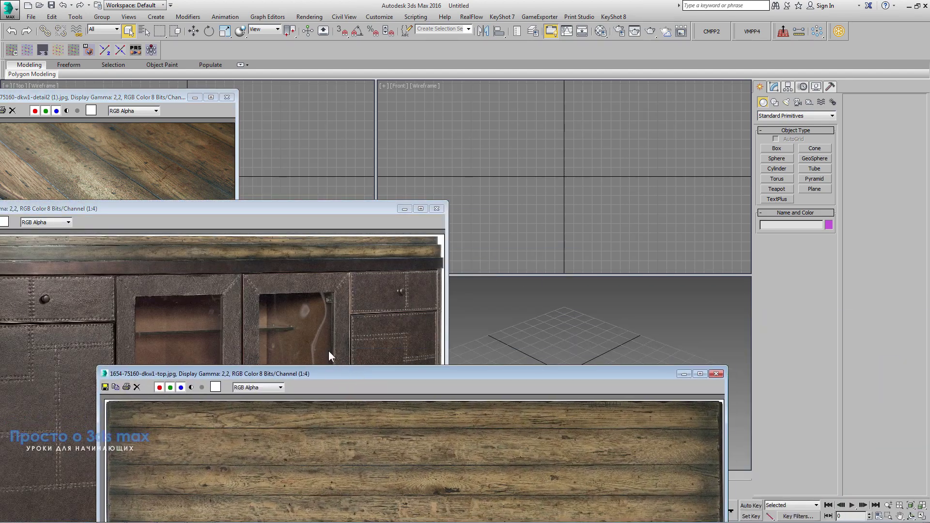
pyautogui.moveTo(538, 379)
pyautogui.mouseDown()
pyautogui.moveTo(372, 299)
pyautogui.moveTo(408, 324)
pyautogui.moveTo(839, 374)
pyautogui.moveTo(363, 414)
pyautogui.moveTo(234, 362)
pyautogui.moveTo(238, 307)
pyautogui.mouseUp()
pyautogui.moveTo(260, 213)
pyautogui.mouseDown()
pyautogui.moveTo(851, 206)
pyautogui.moveTo(533, 397)
pyautogui.moveTo(465, 411)
pyautogui.mouseUp()
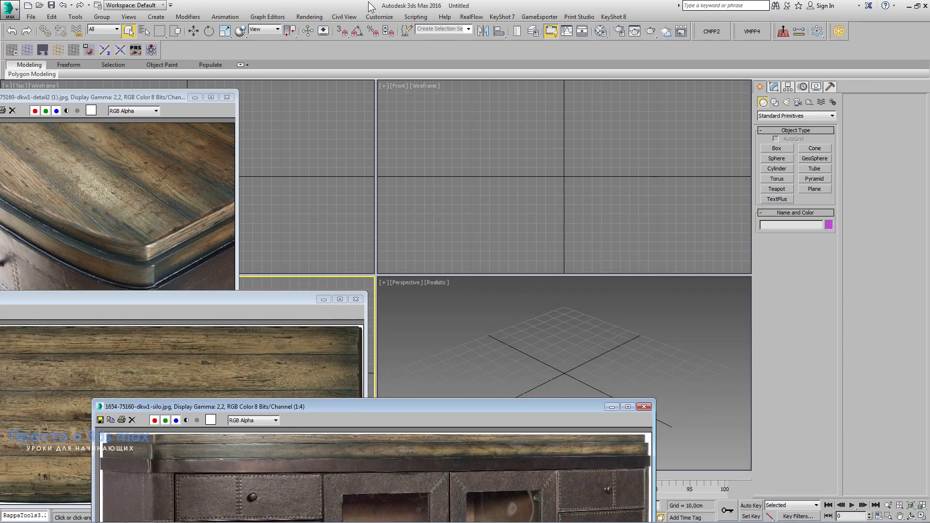
# Set the scene units to Metric Centimeters in Units Setup
pyautogui.click(416, 16)
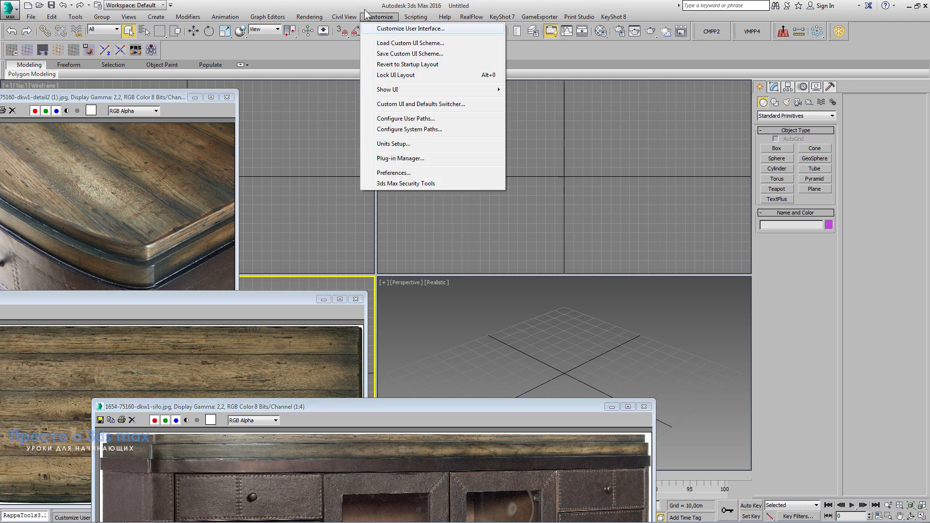
pyautogui.click(412, 144)
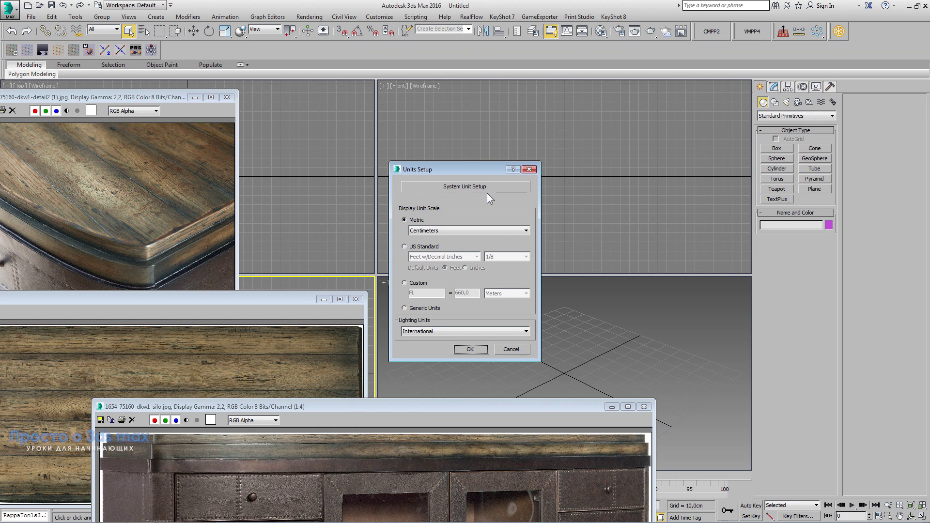
pyautogui.moveTo(463, 171); pyautogui.dragTo(306, 49)
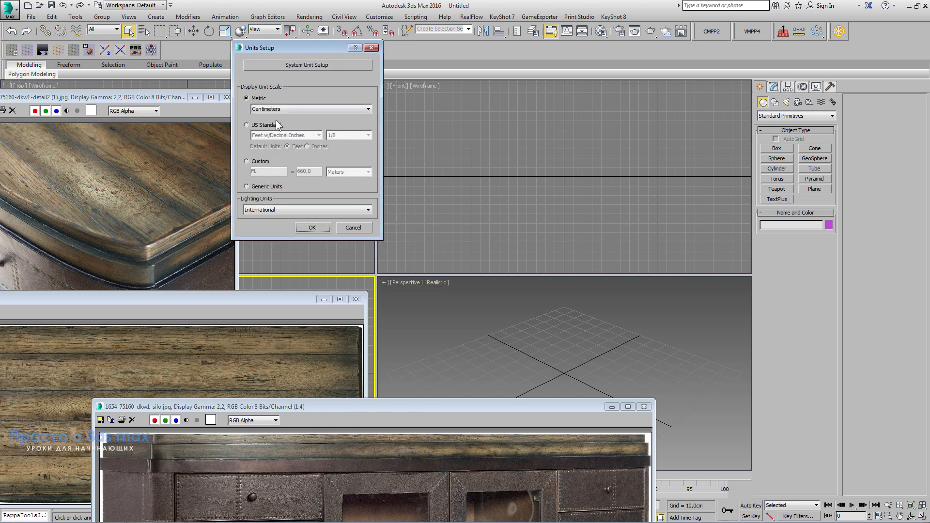
pyautogui.click(295, 65)
pyautogui.click(310, 187)
pyautogui.click(313, 227)
# Place the sideboard and wood-top photos beside the viewports, with the Front view active
pyautogui.moveTo(488, 409); pyautogui.dragTo(398, 5)
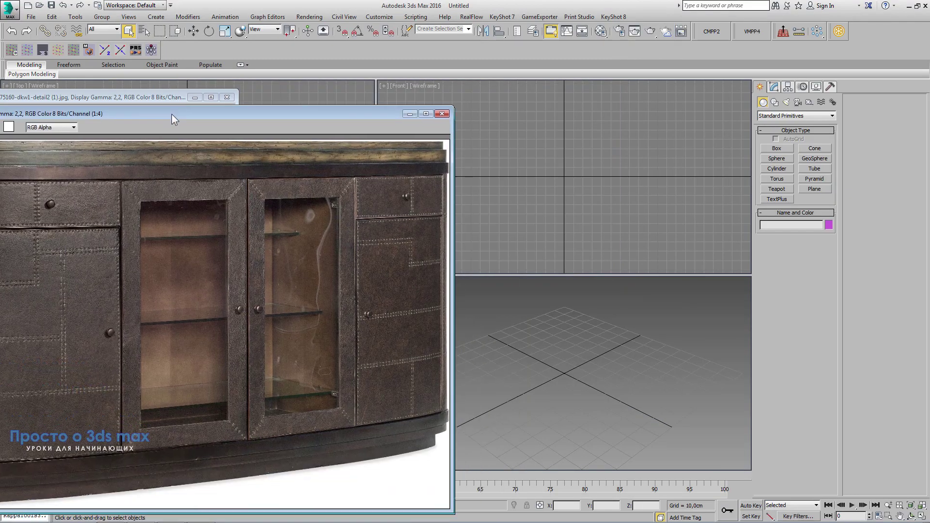
pyautogui.moveTo(399, 6); pyautogui.dragTo(194, 93)
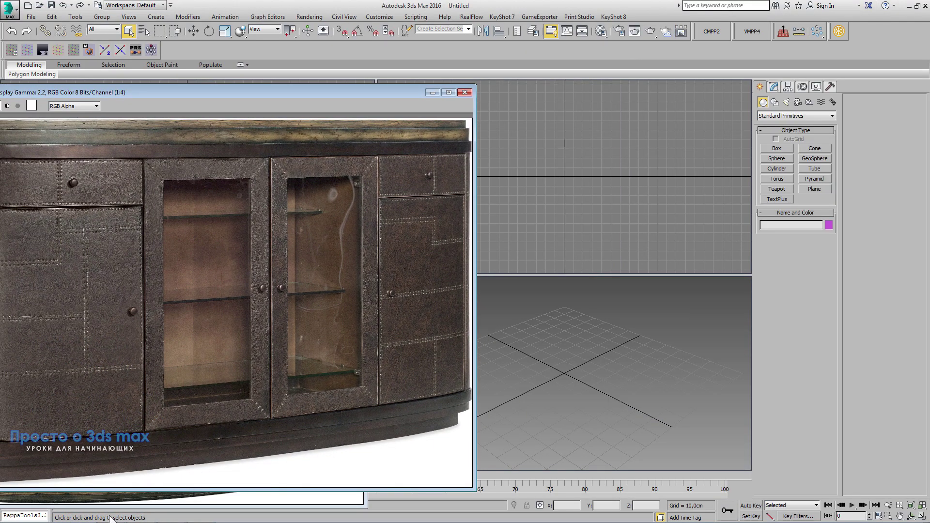
pyautogui.click(665, 183)
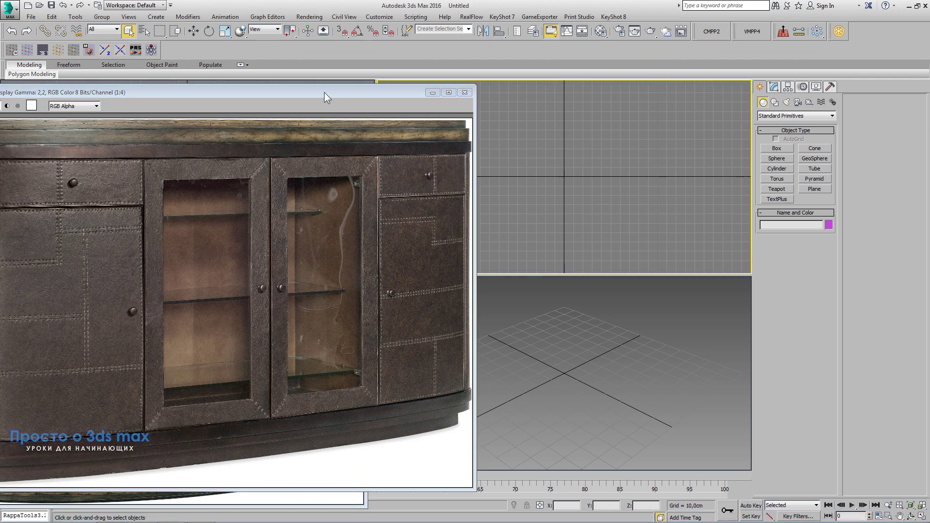
pyautogui.moveTo(324, 93); pyautogui.dragTo(165, 352)
pyautogui.moveTo(201, 315); pyautogui.dragTo(241, 166)
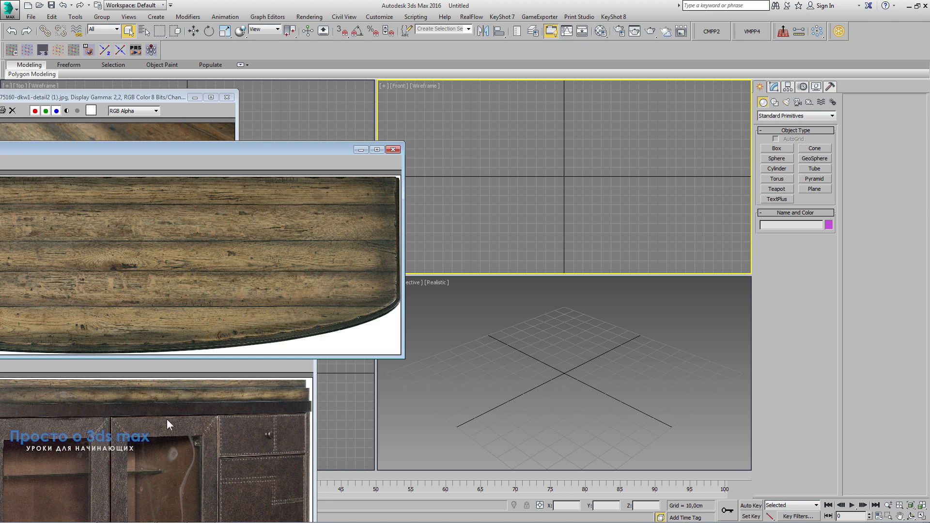
pyautogui.hotkey('alt', 'Tab')
# Open размеры.txt and read the sideboard dimensions 96.5 × 172.72 × 45.7
pyautogui.keyDown('alt'); pyautogui.click(459, 269); pyautogui.keyUp('alt')
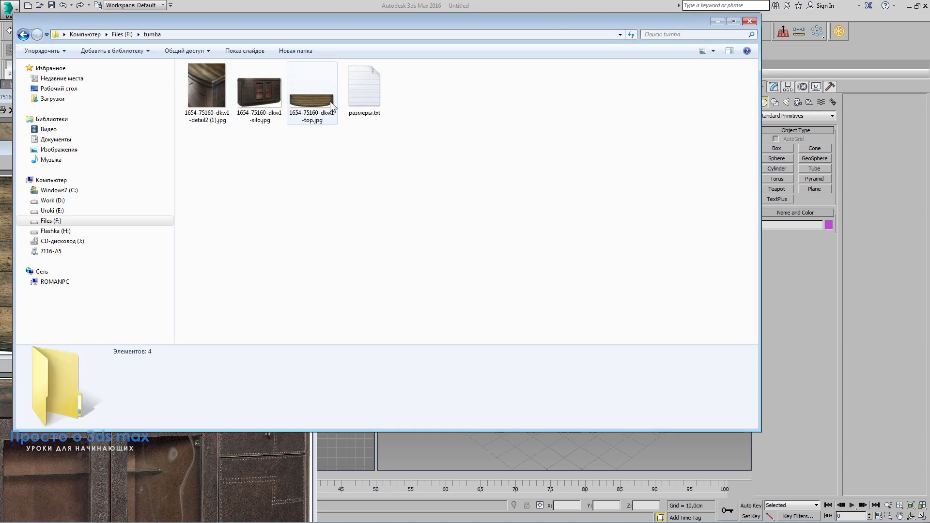
pyautogui.click(368, 92)
pyautogui.doubleClick(368, 92)
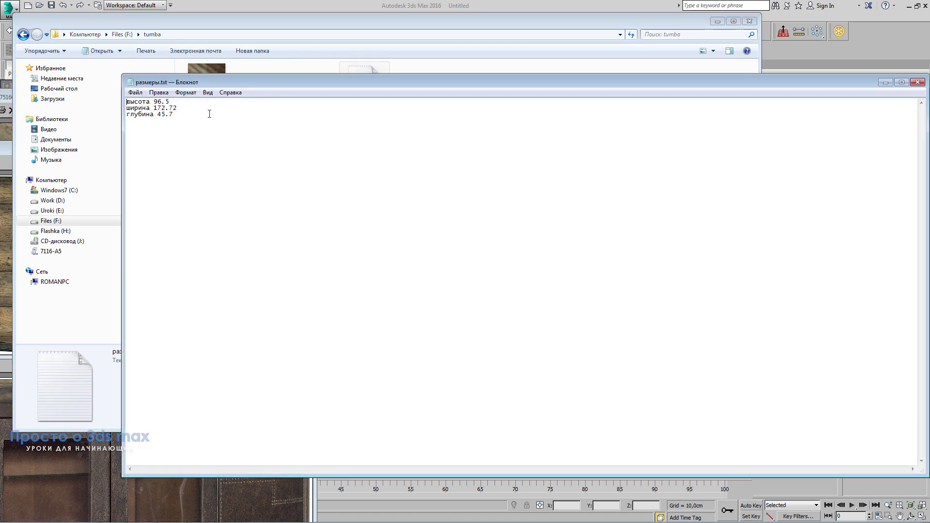
pyautogui.click(823, 57)
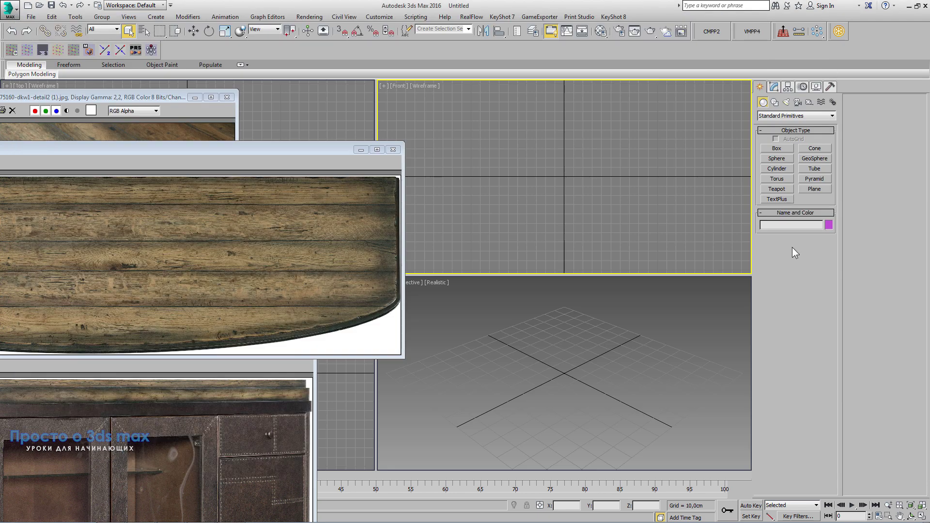
pyautogui.click(777, 149)
# Draw a box in Perspective and set its height to 96 cm
pyautogui.moveTo(557, 320)
pyautogui.mouseDown()
pyautogui.moveTo(548, 368)
pyautogui.moveTo(568, 382)
pyautogui.mouseUp()
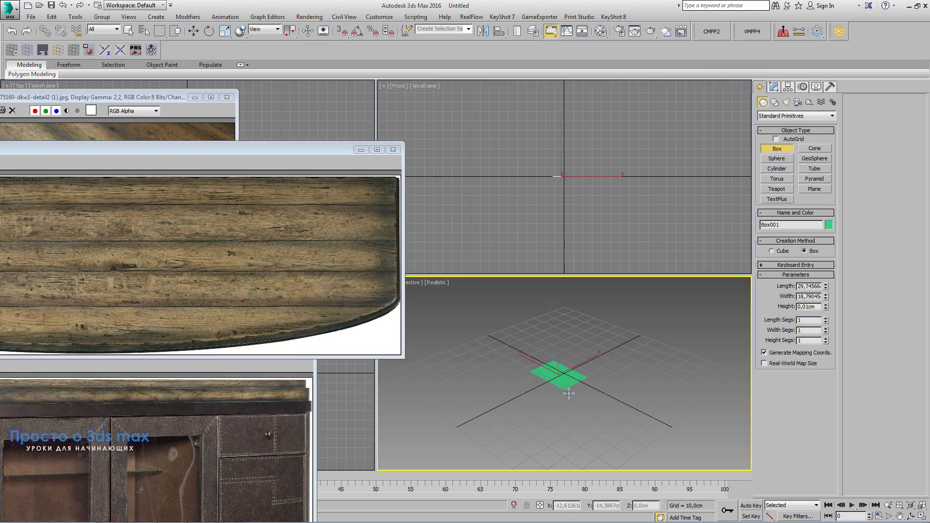
pyautogui.click(570, 346)
pyautogui.click(774, 86)
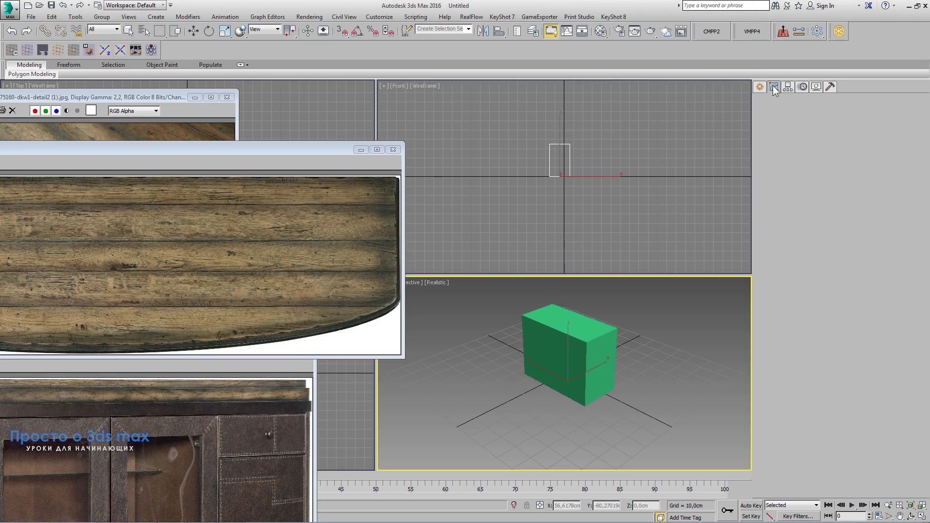
pyautogui.doubleClick(807, 349)
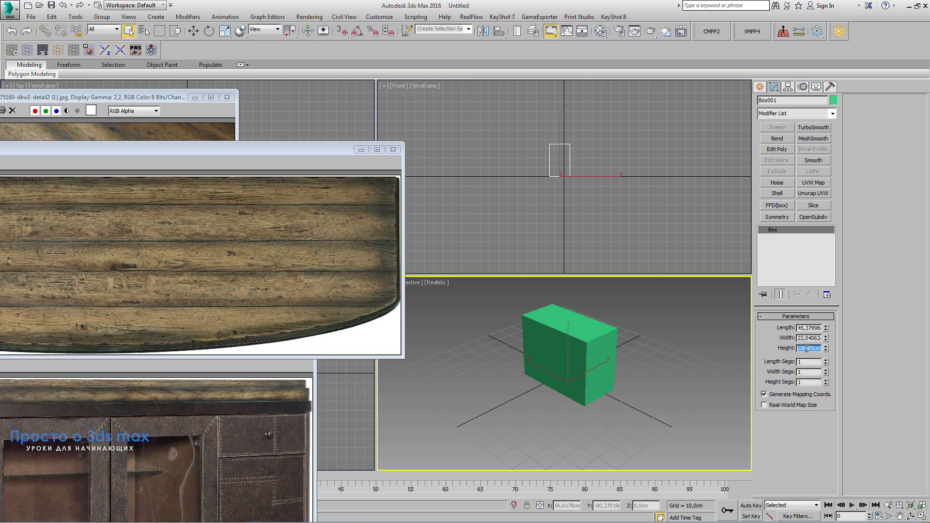
pyautogui.write('96')
pyautogui.press('Return')
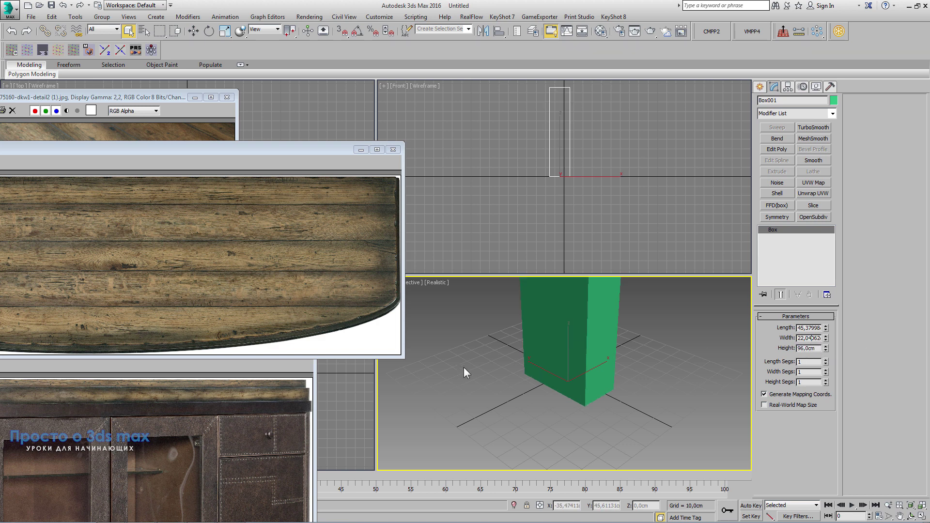
# Set the box's length to 172 cm and width to 45 cm
pyautogui.hotkey('alt', 'Tab')
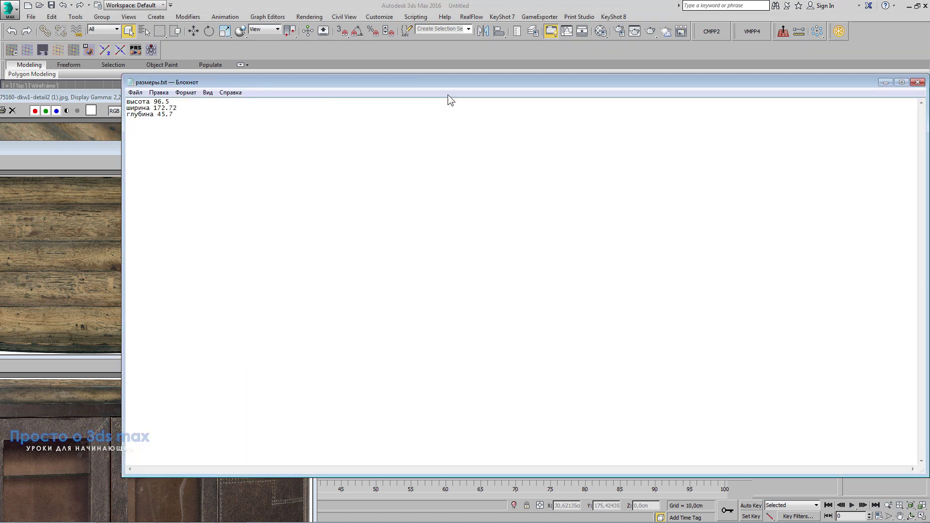
pyautogui.click(918, 82)
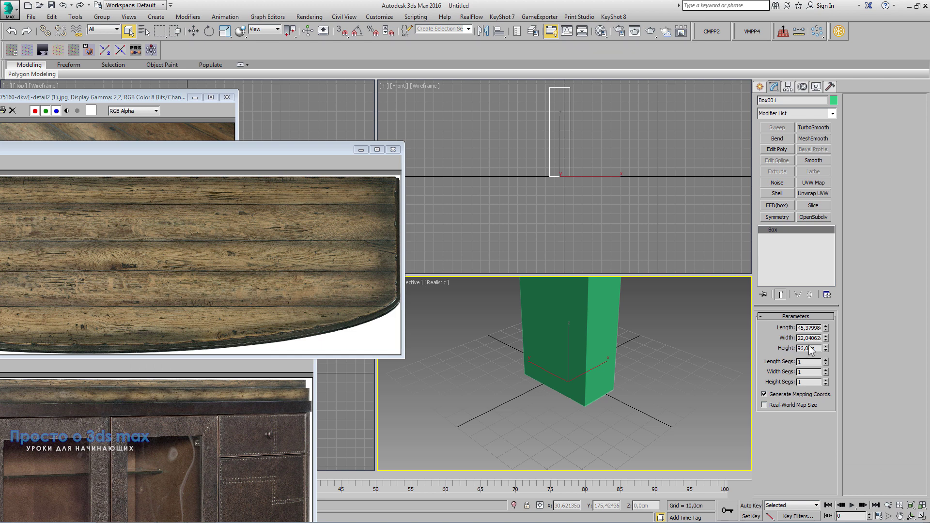
pyautogui.moveTo(827, 328); pyautogui.dragTo(826, 315)
pyautogui.doubleClick(815, 328)
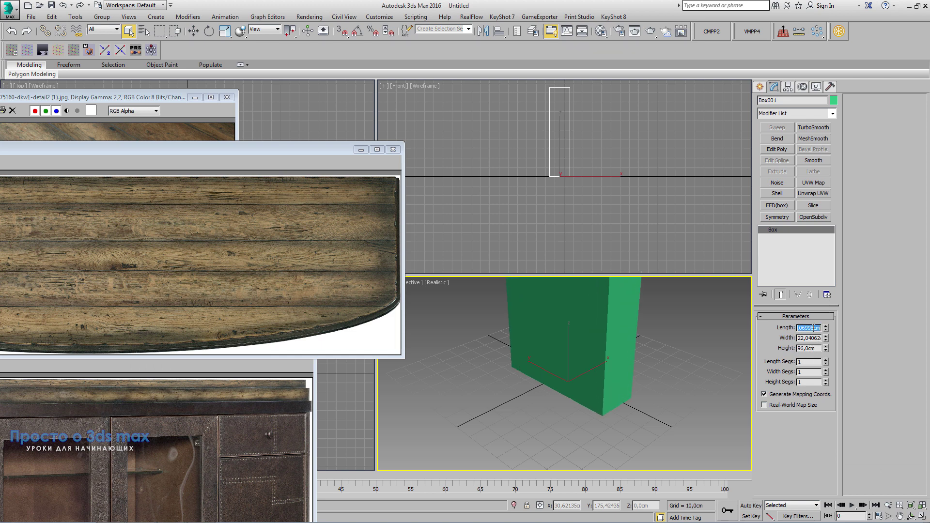
pyautogui.write('172')
pyautogui.press('Tab')
pyautogui.write('45')
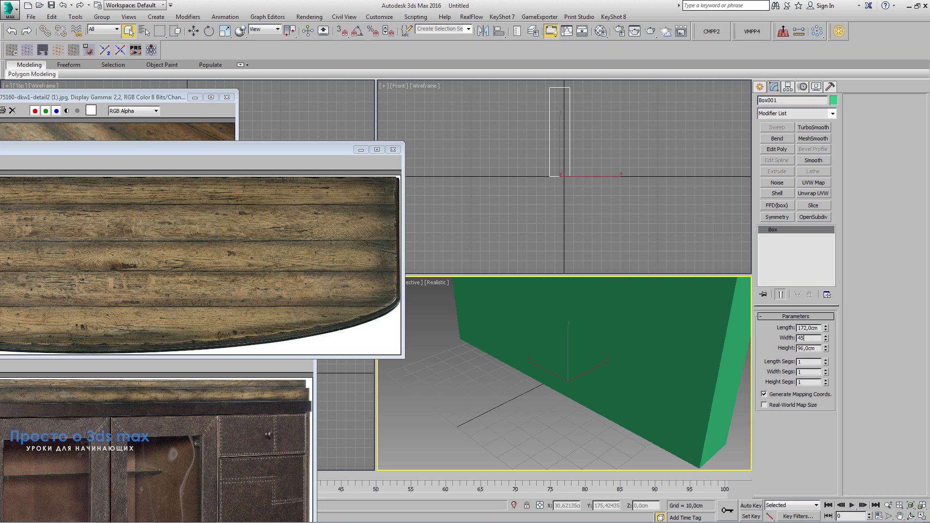
pyautogui.press('Return')
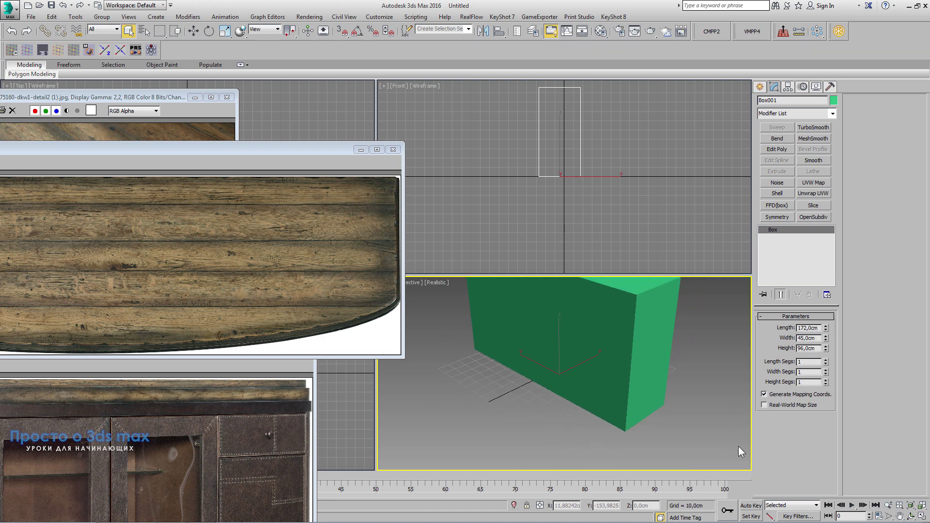
# Show the Perspective view as Shaded with Edged Faces
pyautogui.click(431, 282)
pyautogui.click(461, 304)
pyautogui.click(436, 283)
pyautogui.click(458, 327)
pyautogui.scroll(3, 440, 304)
# Maximize the box viewport, then delete the accidental copy of the box
pyautogui.click(415, 282)
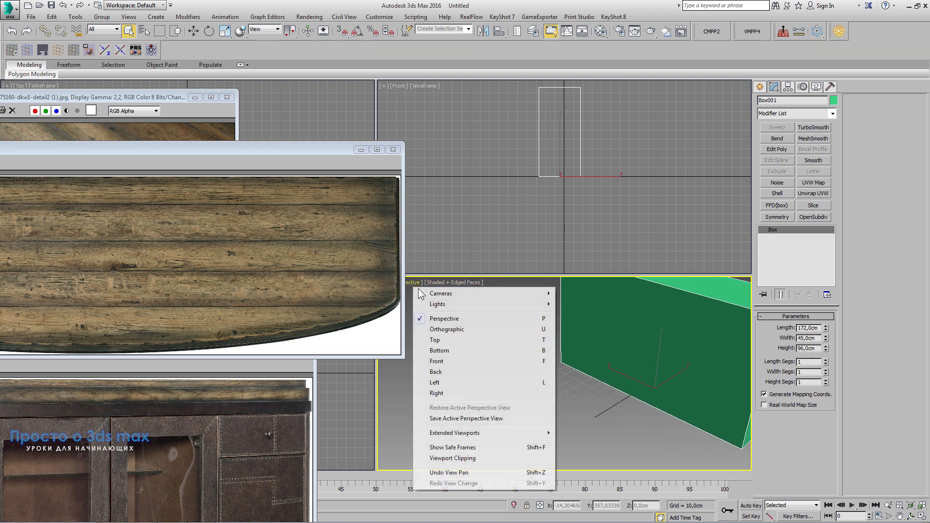
pyautogui.click(438, 331)
pyautogui.hotkey('alt', 'w')
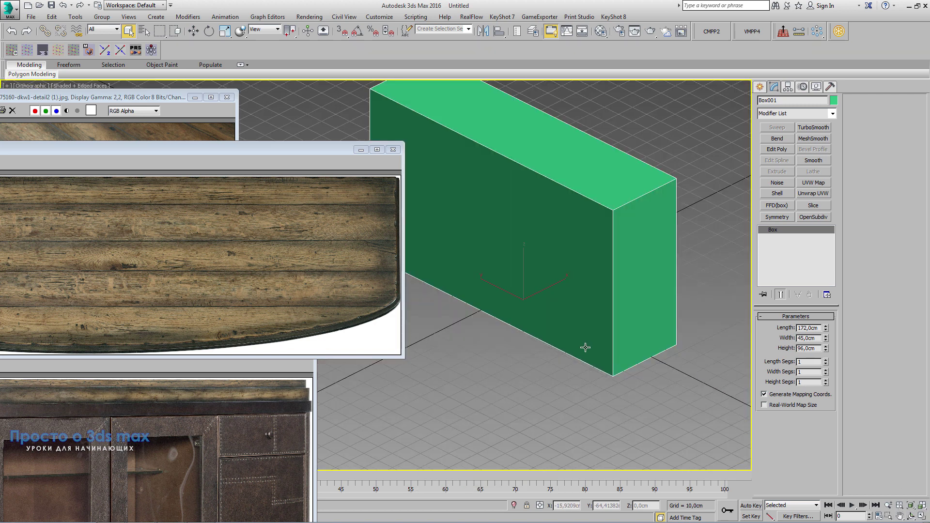
pyautogui.scroll(-3, 586, 349)
pyautogui.click(194, 31)
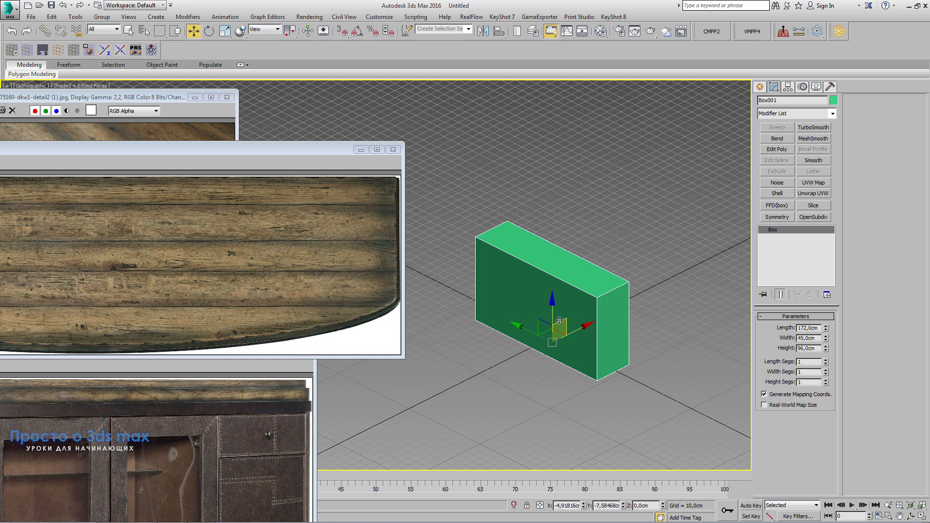
pyautogui.moveTo(553, 310); pyautogui.dragTo(553, 158)
pyautogui.click(465, 309)
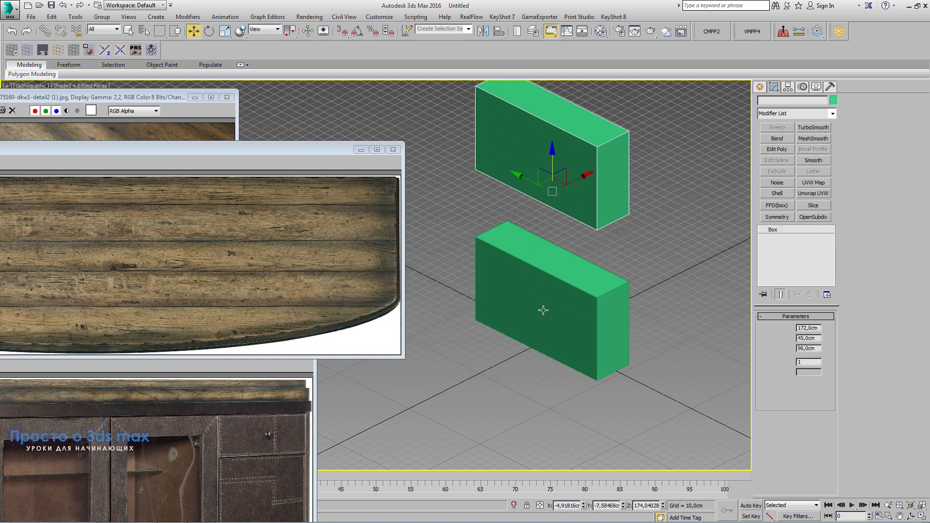
pyautogui.press('Delete')
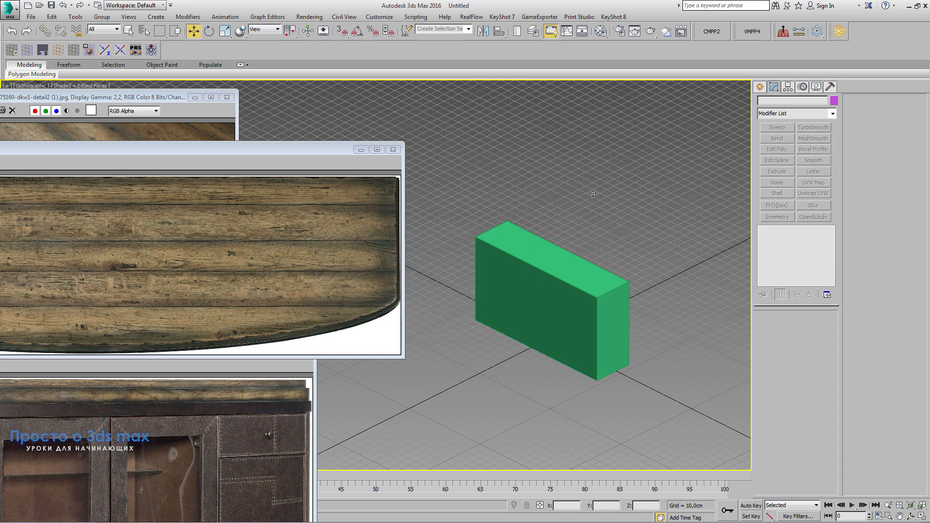
# Make Box001 see-through and frozen, then check the wood photo's pixel size
pyautogui.click(546, 339)
pyautogui.hotkey('alt', 'x')
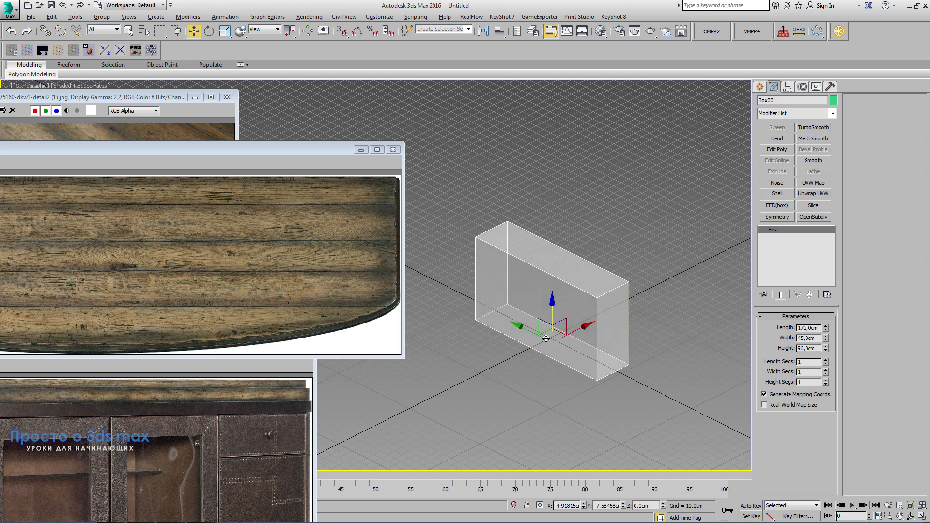
pyautogui.rightClick(546, 339)
pyautogui.click(583, 284)
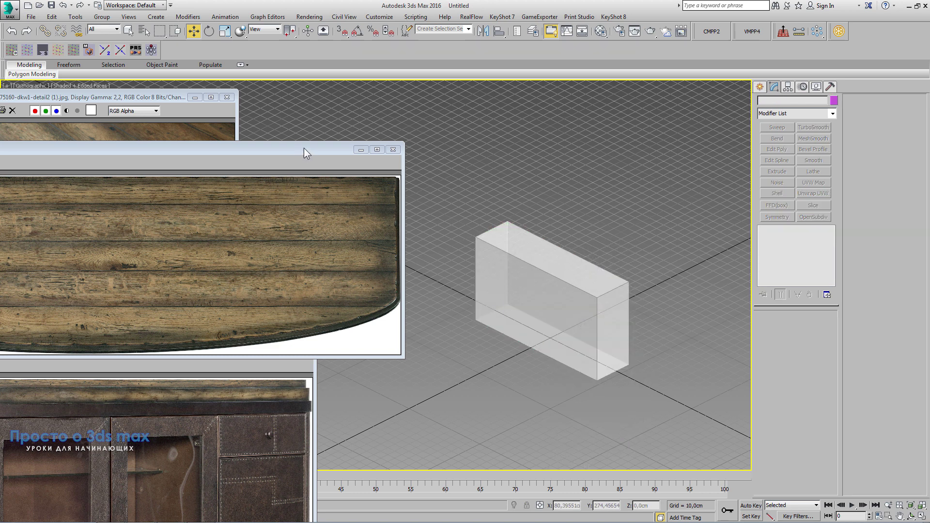
pyautogui.moveTo(304, 148); pyautogui.dragTo(274, 154)
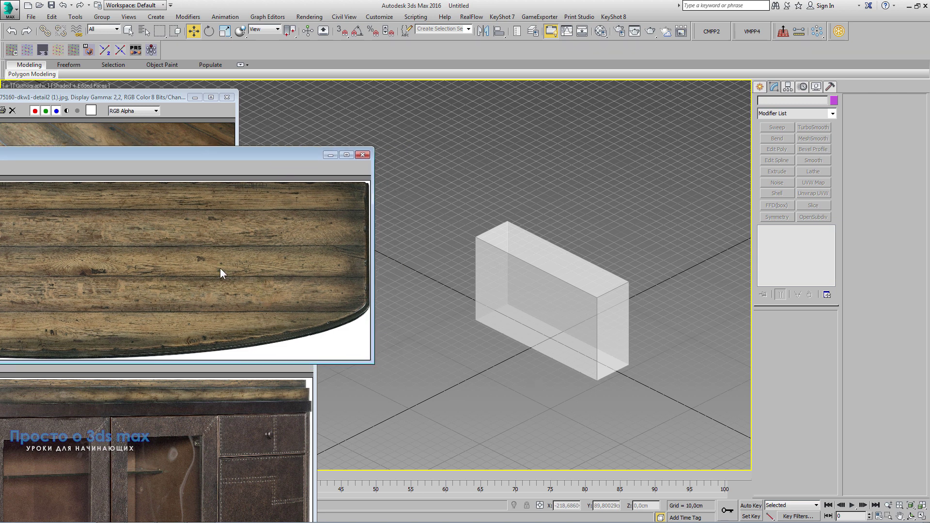
pyautogui.rightClick(166, 256)
# Create a plane beside the box with one length and one width segment
pyautogui.moveTo(270, 151); pyautogui.dragTo(382, 147)
pyautogui.click(760, 87)
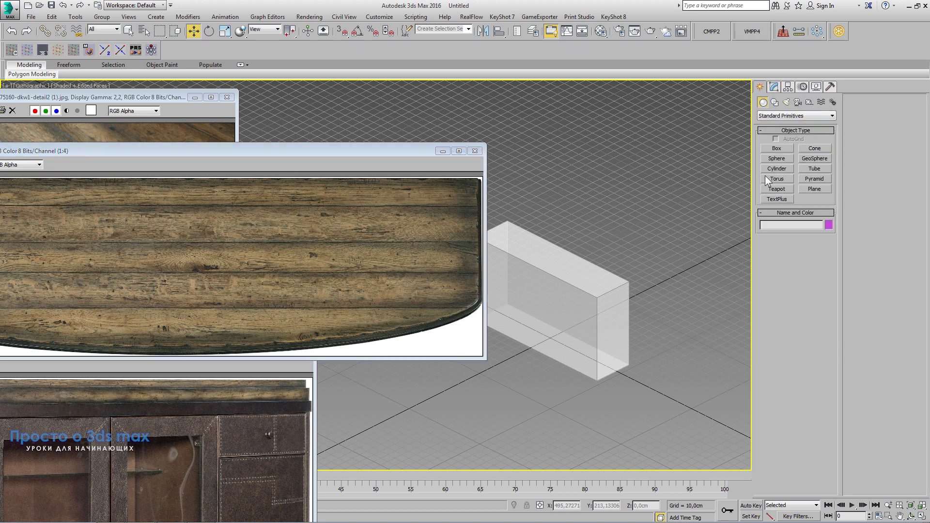
pyautogui.click(814, 189)
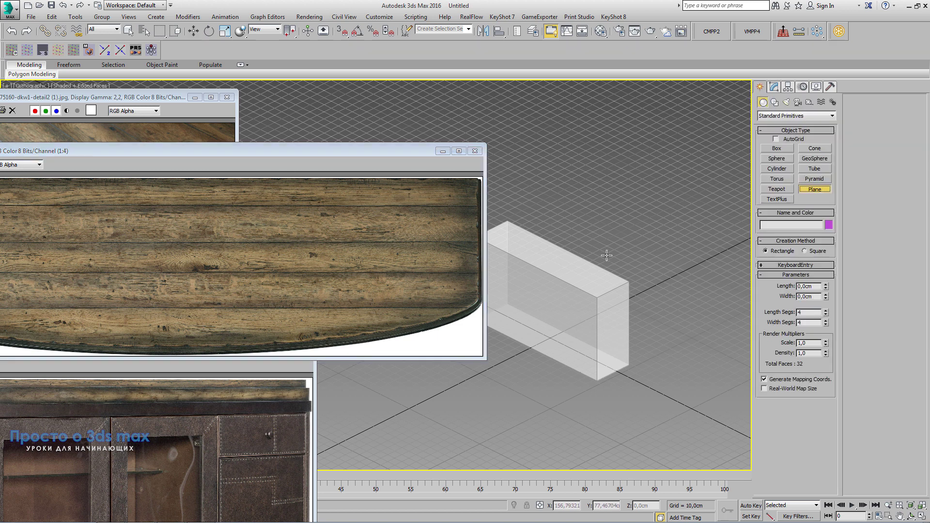
pyautogui.moveTo(607, 256); pyautogui.dragTo(684, 368)
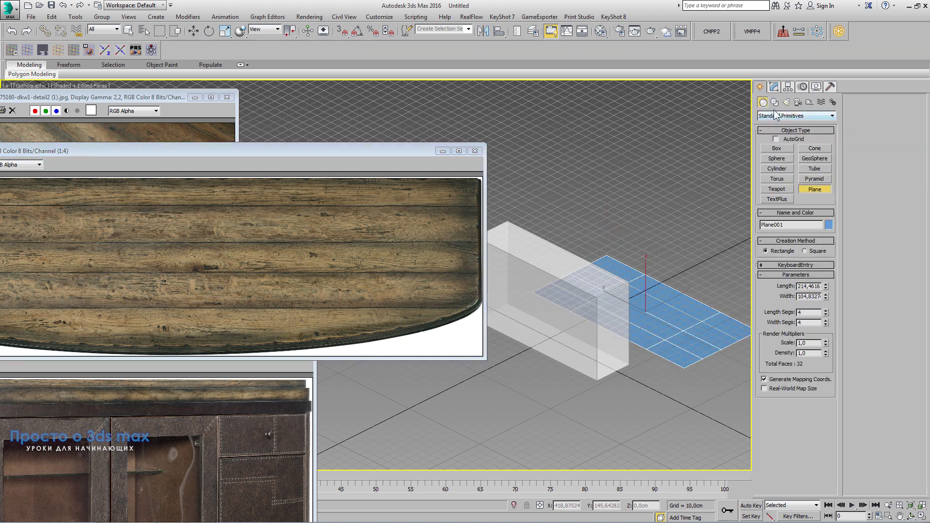
pyautogui.click(774, 87)
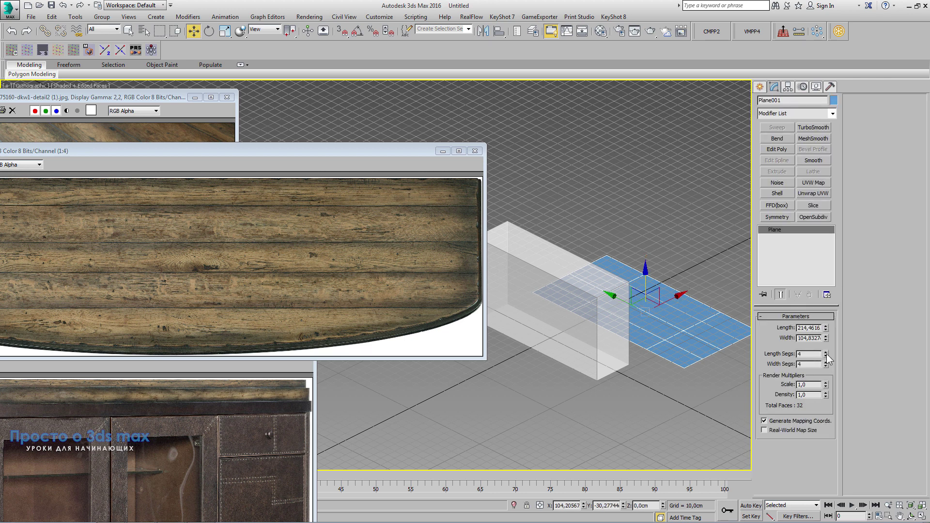
pyautogui.rightClick(826, 354)
pyautogui.rightClick(826, 366)
# Set the plane's length to 511 cm and width to 148 cm
pyautogui.click(807, 328)
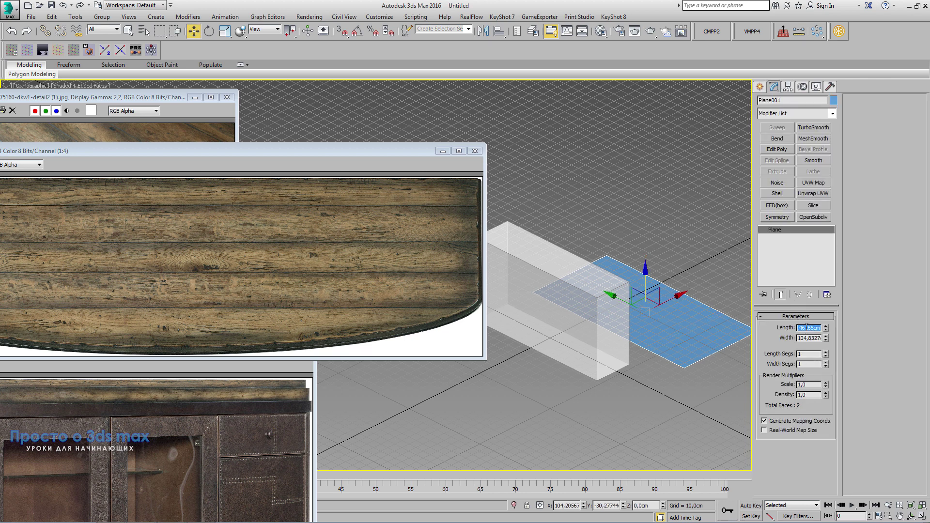
pyautogui.write('511')
pyautogui.click(816, 339)
pyautogui.write('104')
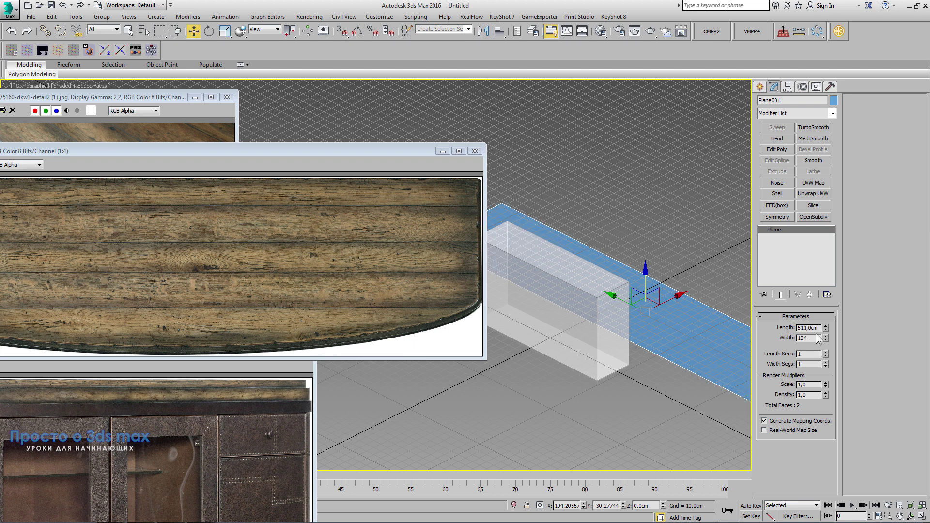
pyautogui.click(183, 222)
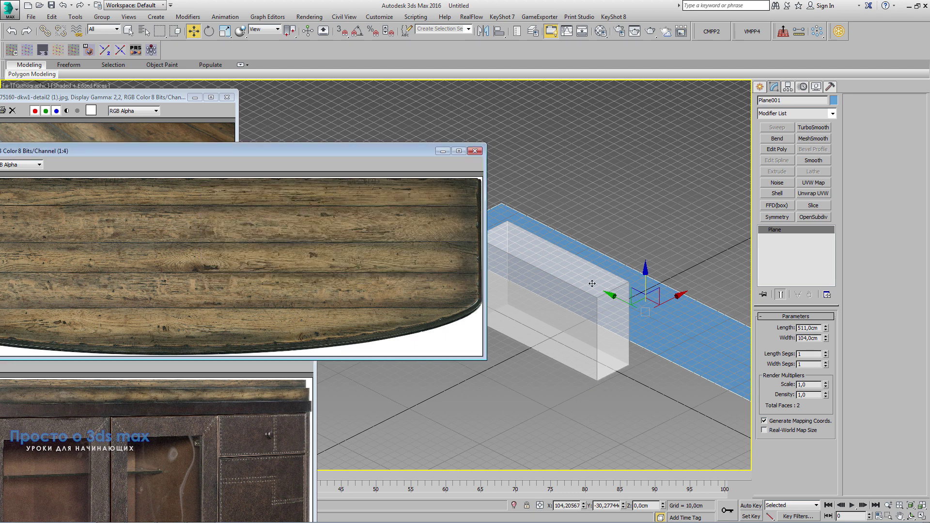
pyautogui.click(801, 338)
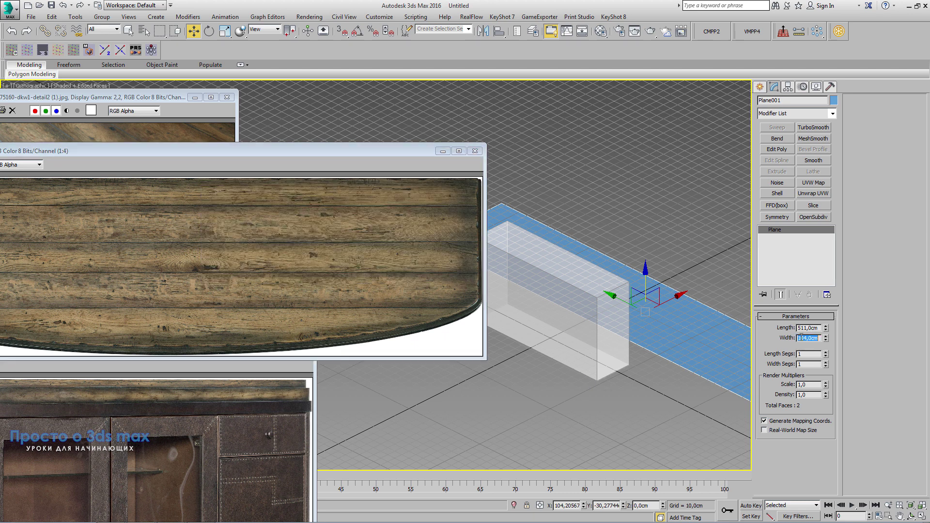
pyautogui.write('148')
pyautogui.press('Return')
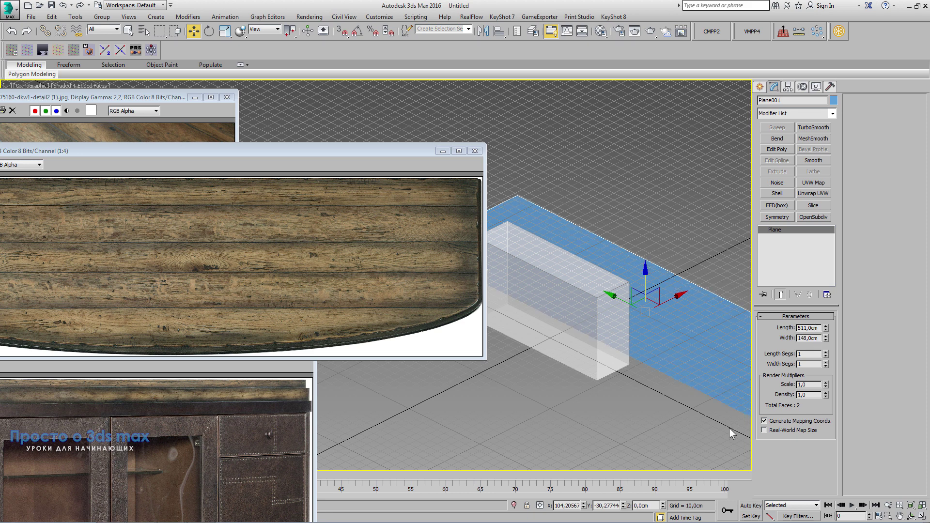
# Apply top.jpg from the reference folder to the plane and add a UVW Map modifier
pyautogui.middleClick(417, 299)
pyautogui.click(445, 277)
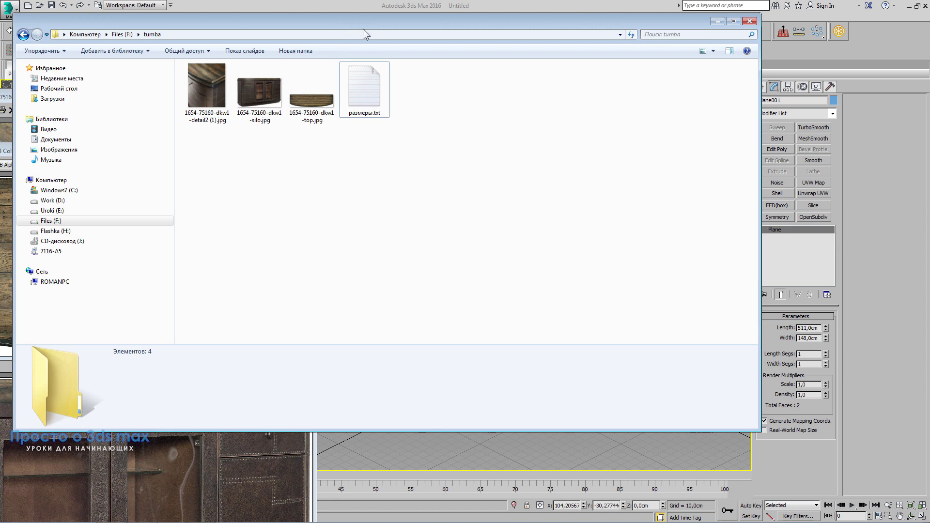
pyautogui.moveTo(362, 28)
pyautogui.mouseDown()
pyautogui.moveTo(400, 92)
pyautogui.moveTo(198, 349)
pyautogui.mouseUp()
pyautogui.moveTo(55, 419)
pyautogui.mouseDown()
pyautogui.moveTo(667, 379)
pyautogui.moveTo(711, 364)
pyautogui.mouseUp()
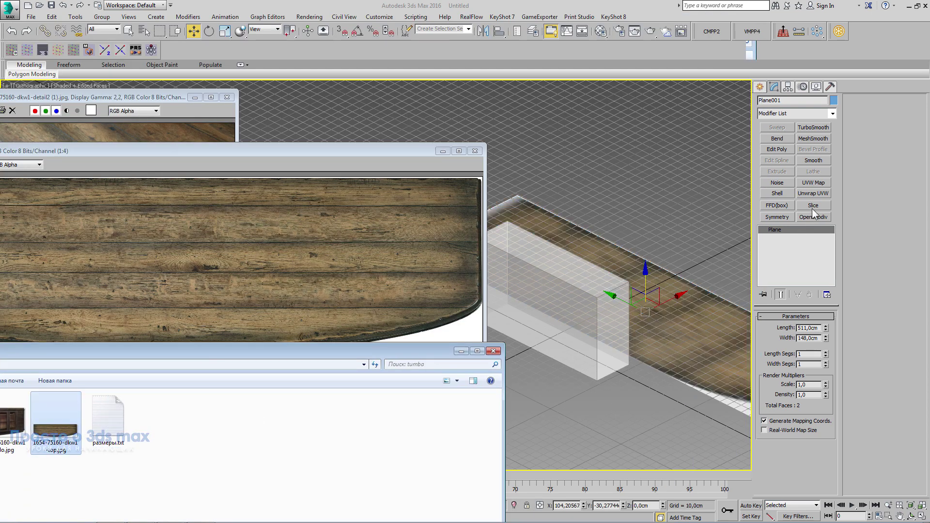
pyautogui.click(814, 183)
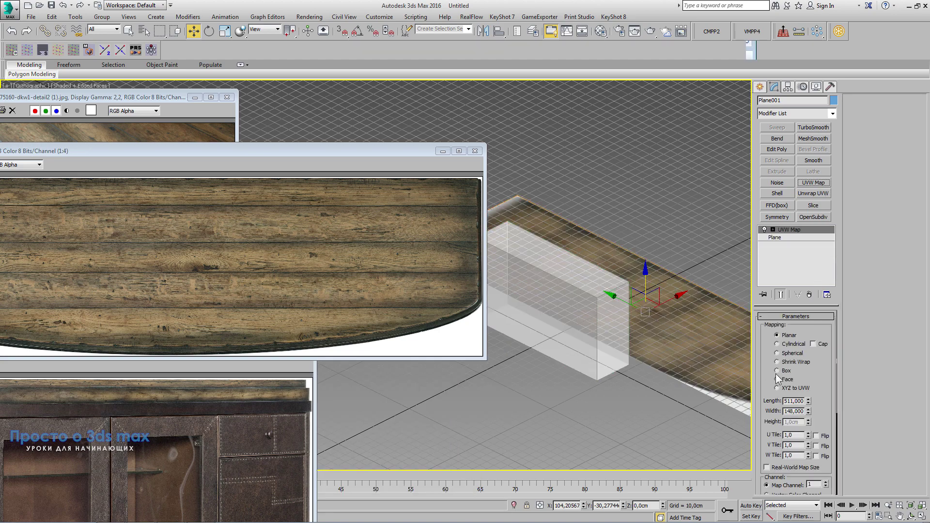
# Set UVW Map to Box, rotate its gizmo 90° with angle snap, and fit it
pyautogui.click(776, 371)
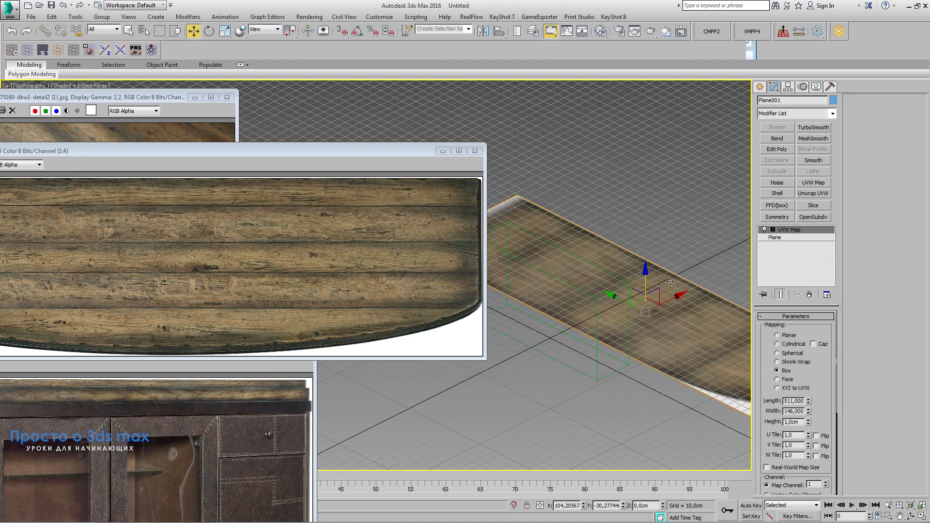
pyautogui.scroll(-3, 670, 281)
pyautogui.keyDown('alt'); pyautogui.moveTo(670, 281); pyautogui.dragTo(644, 342, button='middle'); pyautogui.keyUp('alt')
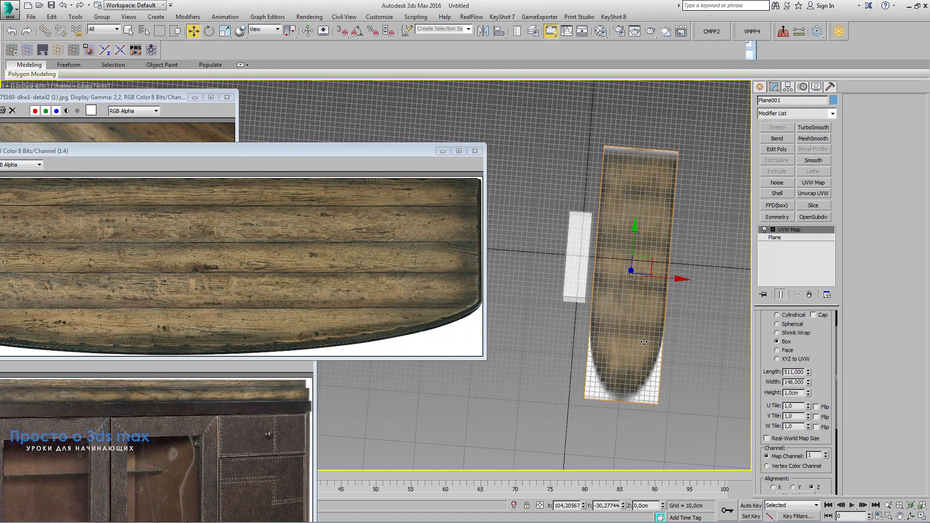
pyautogui.click(795, 230)
pyautogui.click(208, 31)
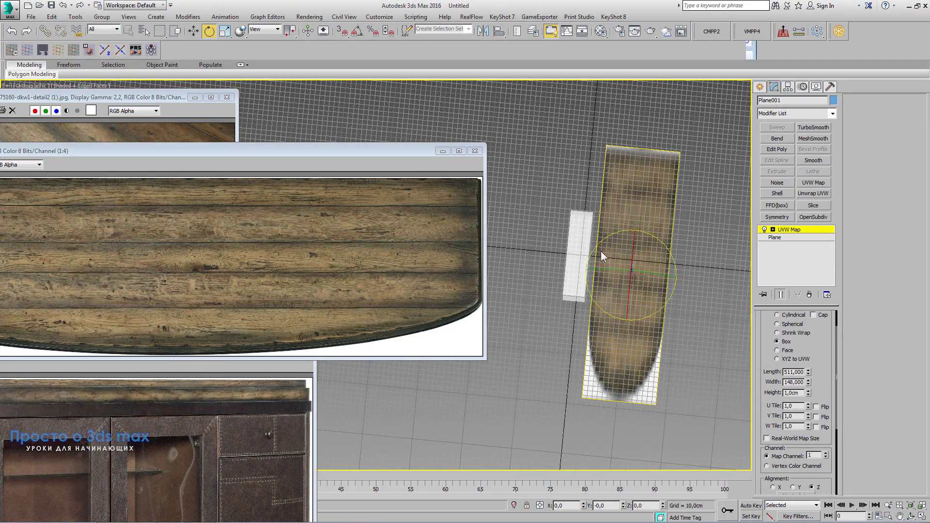
pyautogui.moveTo(669, 250); pyautogui.dragTo(679, 353)
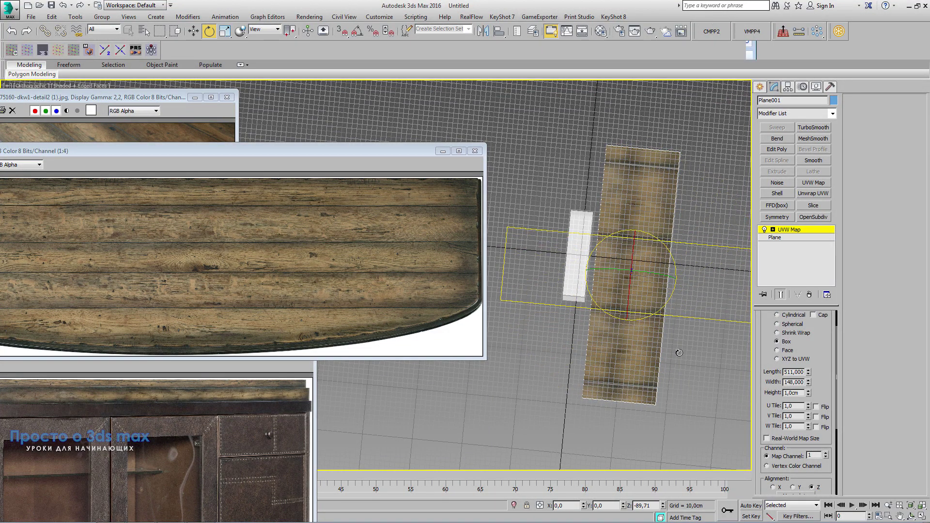
pyautogui.hotkey('ctrl', 'z')
pyautogui.click(358, 31)
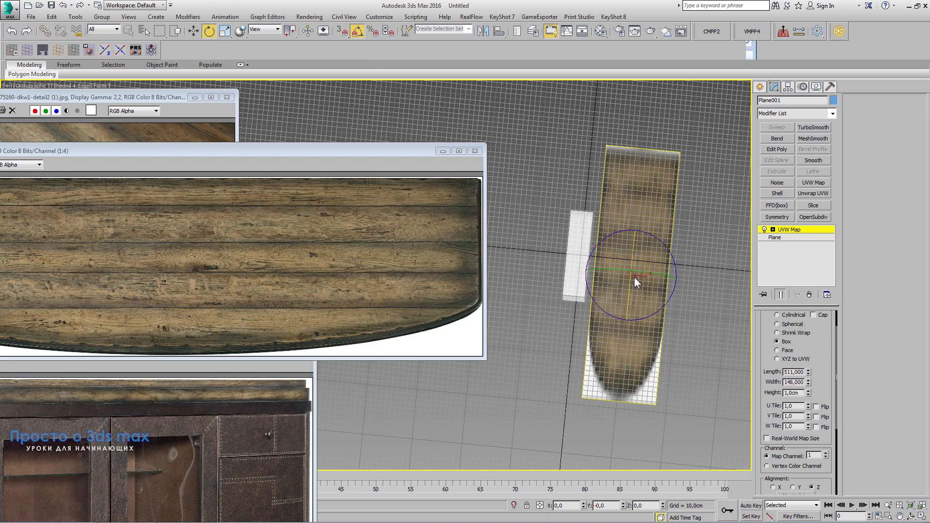
pyautogui.moveTo(664, 246); pyautogui.dragTo(680, 295)
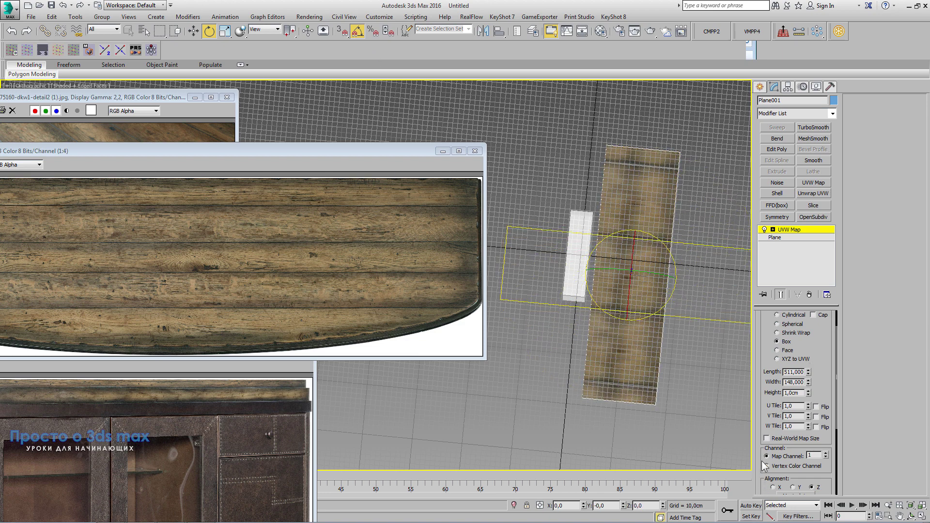
pyautogui.click(766, 439)
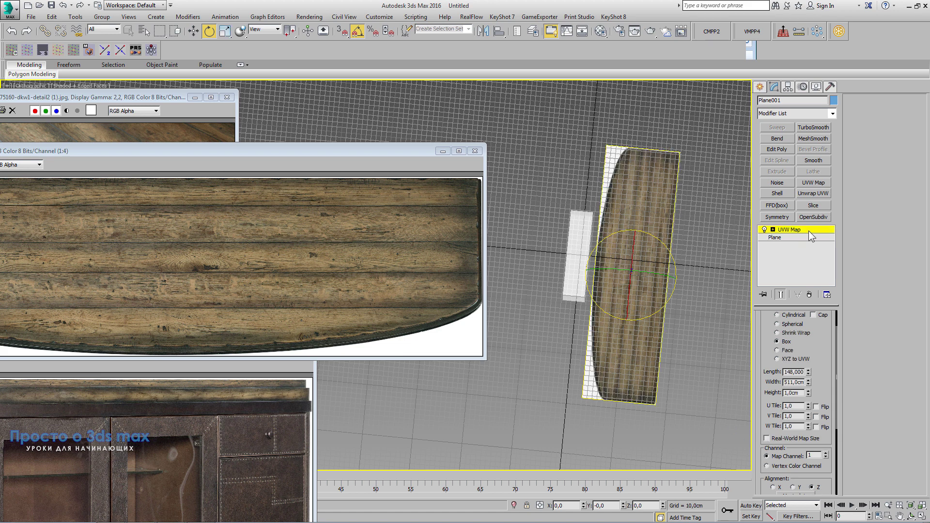
pyautogui.rightClick(810, 231)
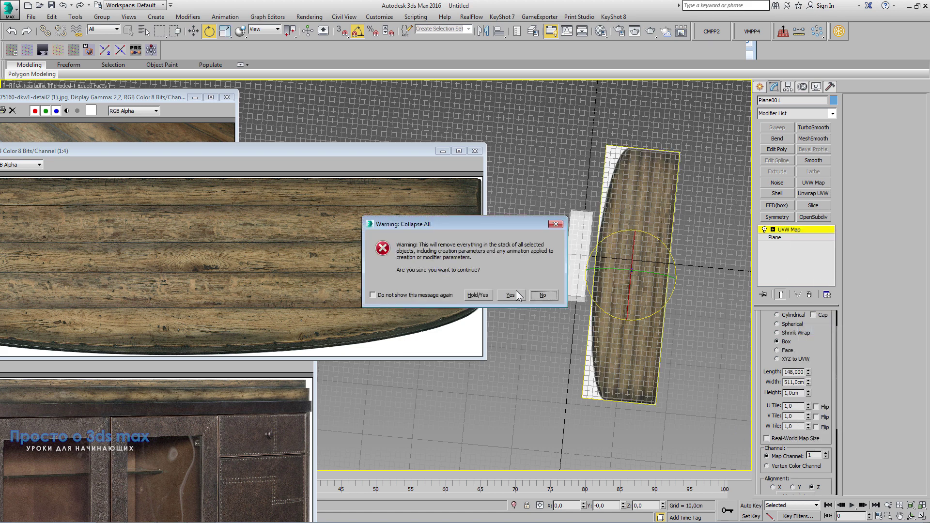
# Collapse the plane to an Editable Mesh and switch to Top view, clearing reference windows
pyautogui.click(512, 295)
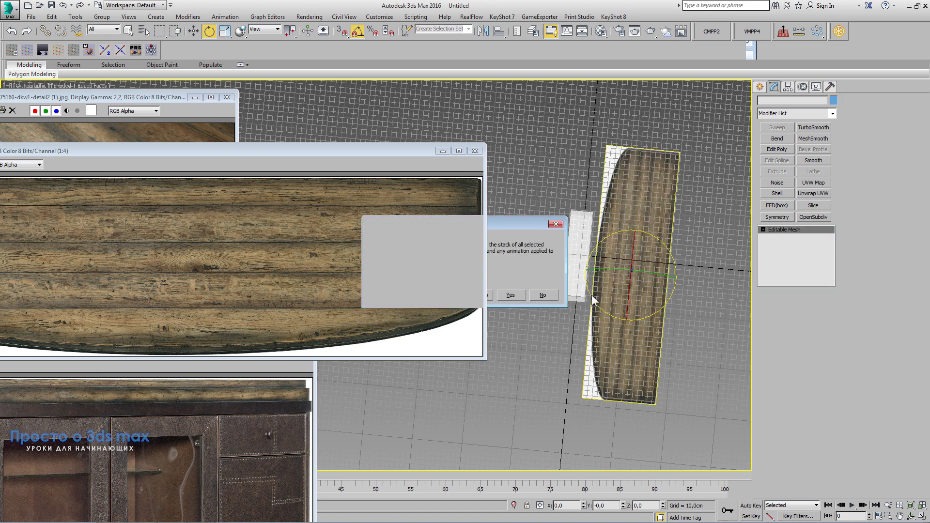
pyautogui.click(193, 31)
pyautogui.press('t')
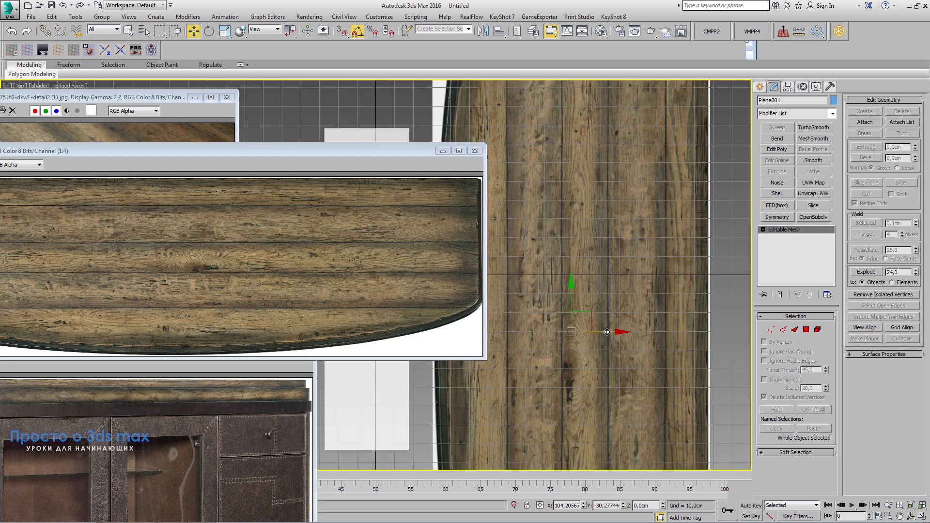
pyautogui.scroll(-4, 537, 188)
pyautogui.click(475, 151)
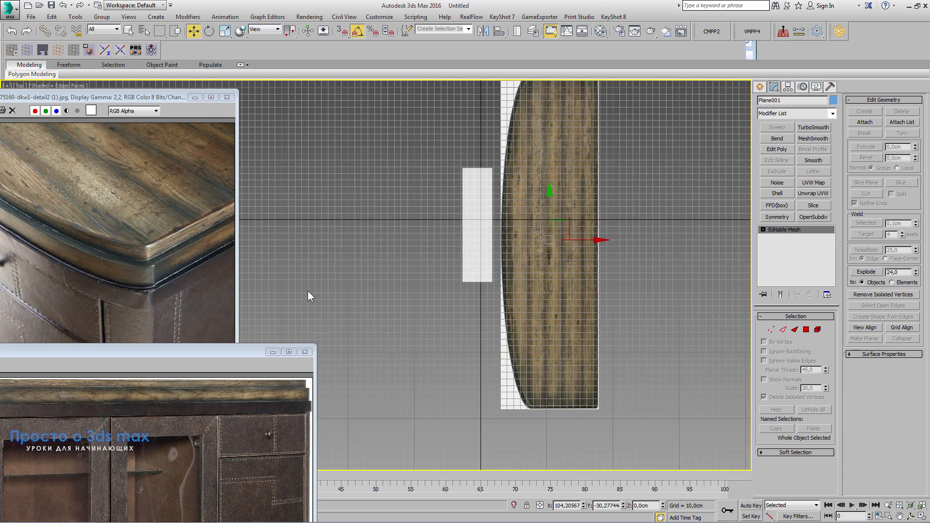
pyautogui.moveTo(251, 362)
pyautogui.mouseDown()
pyautogui.moveTo(321, 238)
pyautogui.moveTo(339, 171)
pyautogui.moveTo(202, 185)
pyautogui.mouseUp()
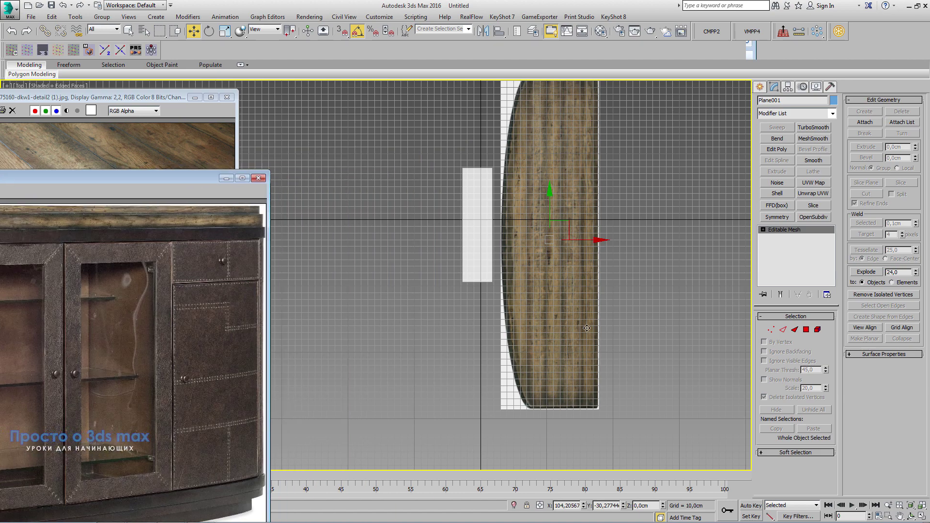
pyautogui.moveTo(530, 388); pyautogui.dragTo(521, 416, button='middle')
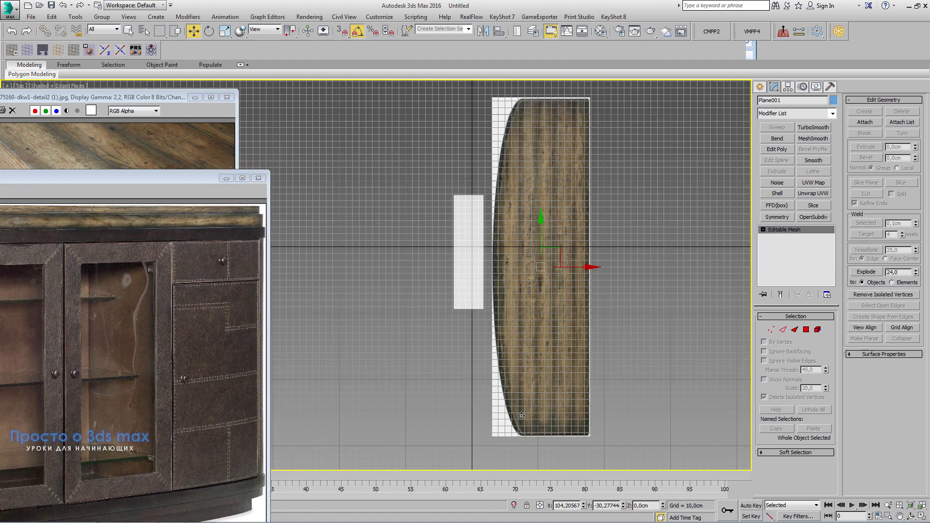
# Scale the wood plane to about 40% and move it over the white plane
pyautogui.click(231, 34)
pyautogui.moveTo(543, 255); pyautogui.dragTo(541, 351)
pyautogui.click(193, 31)
pyautogui.scroll(3, 563, 300)
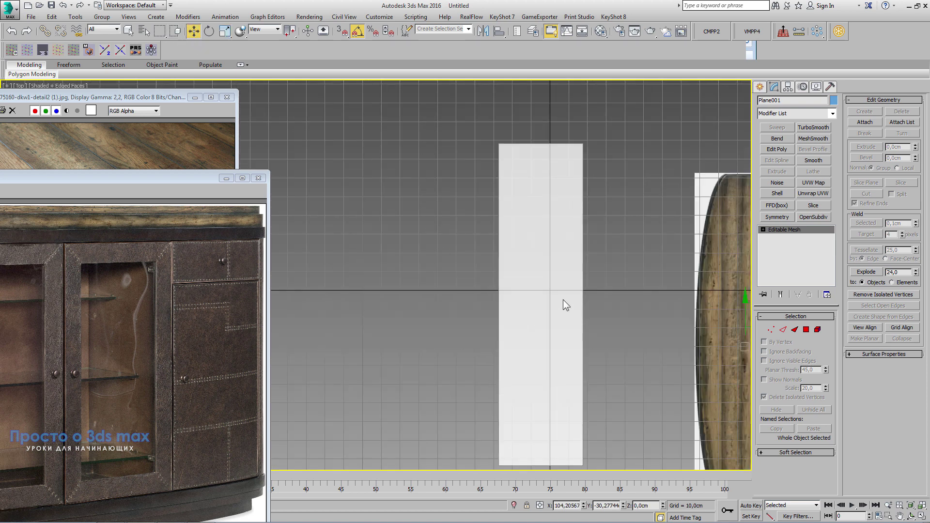
pyautogui.scroll(3, 630, 271)
pyautogui.moveTo(671, 287)
pyautogui.mouseDown()
pyautogui.moveTo(461, 248)
pyautogui.moveTo(445, 265)
pyautogui.moveTo(461, 243)
pyautogui.mouseUp()
# Fine-scale the wood plane to the white plane's length and move it alongside
pyautogui.click(225, 31)
pyautogui.click(193, 31)
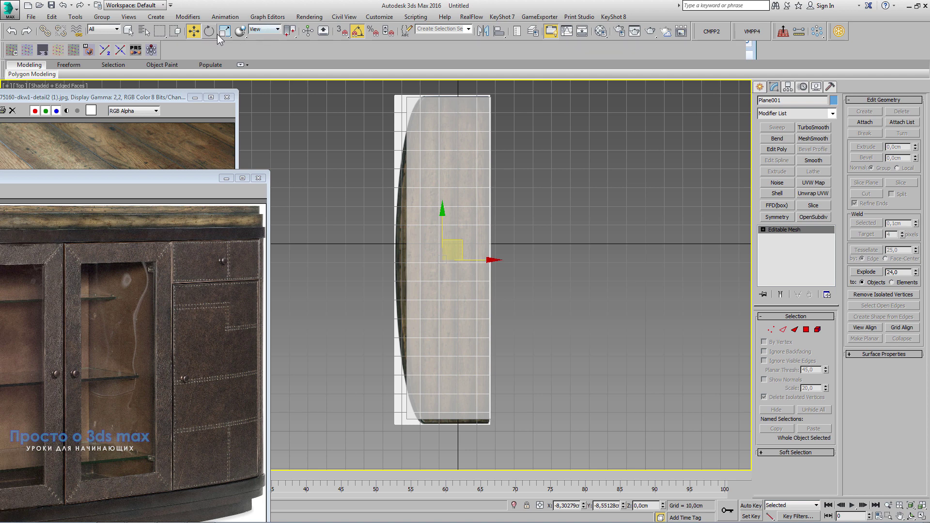
pyautogui.click(225, 31)
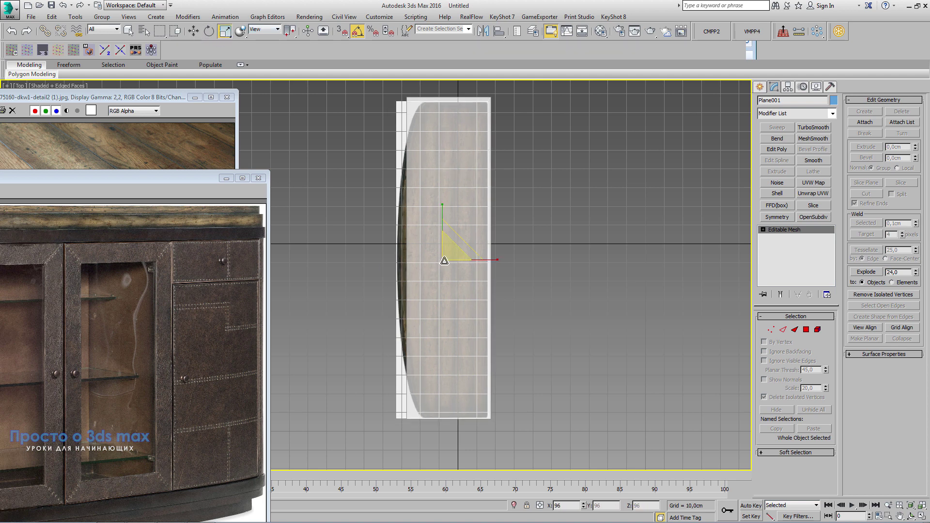
pyautogui.moveTo(444, 260); pyautogui.dragTo(444, 266)
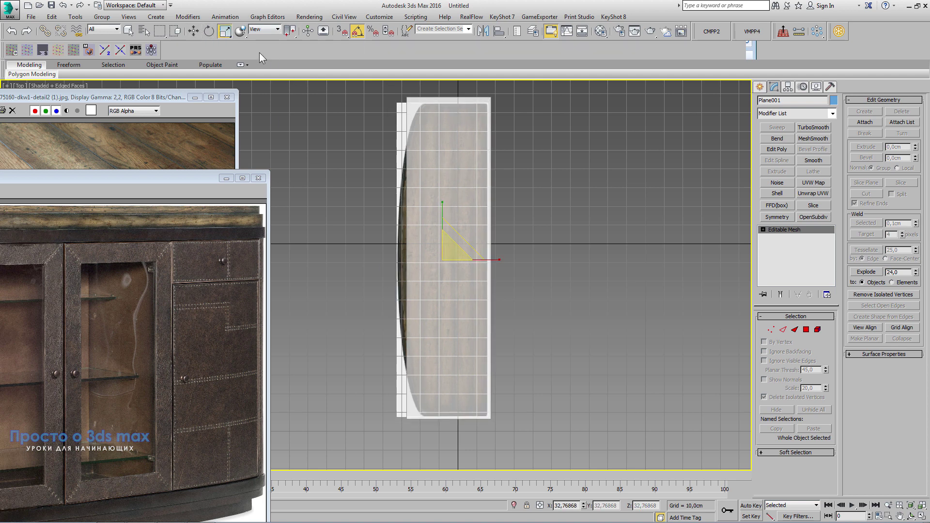
pyautogui.click(194, 31)
pyautogui.moveTo(457, 236); pyautogui.dragTo(605, 258)
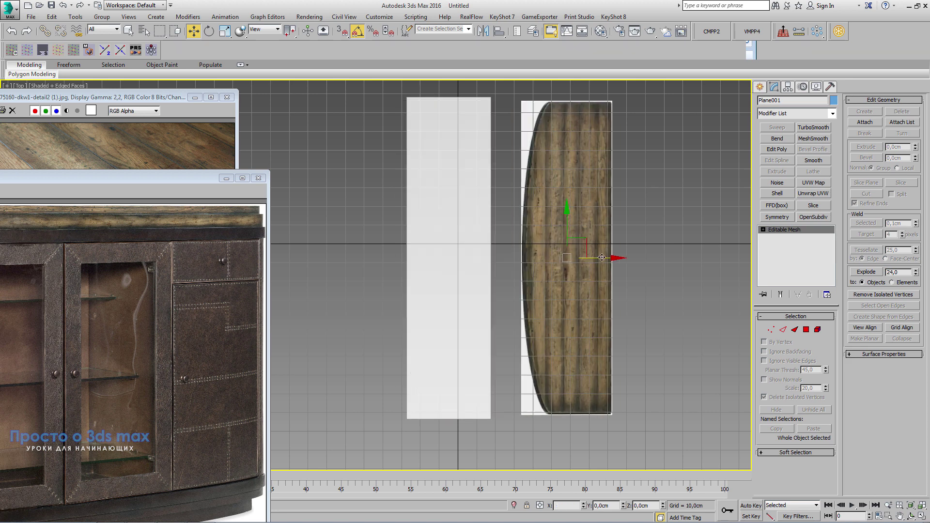
pyautogui.scroll(5, 605, 258)
pyautogui.scroll(-5, 546, 303)
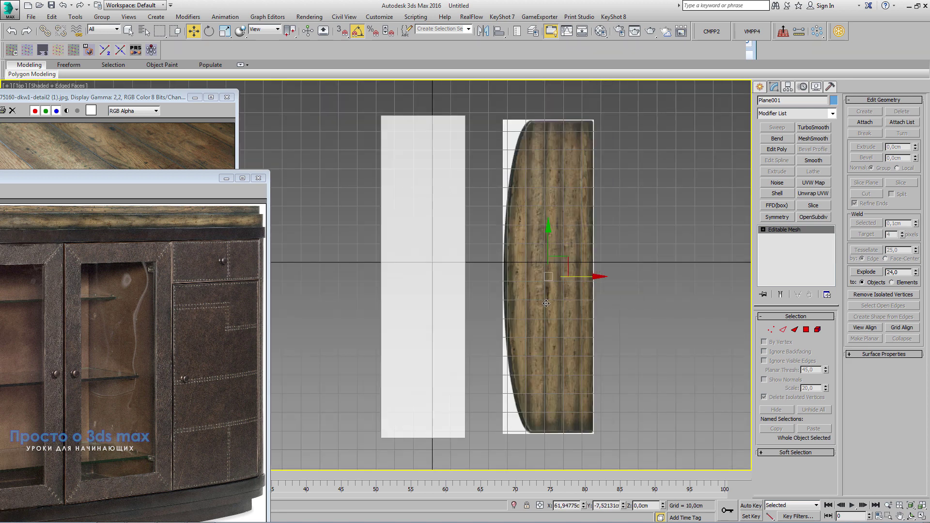
pyautogui.click(788, 87)
# Set the wood plane's Y position to 0 with pivot-only mode off
pyautogui.click(795, 149)
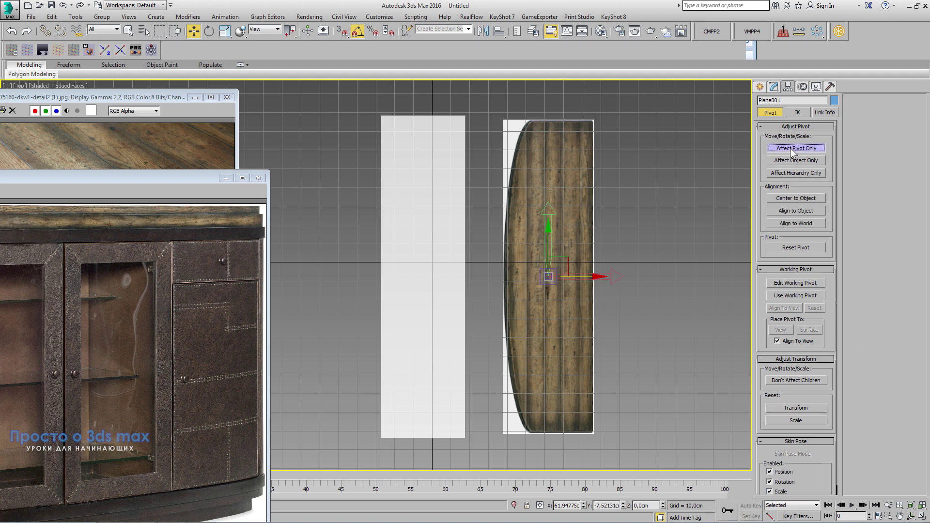
pyautogui.click(795, 149)
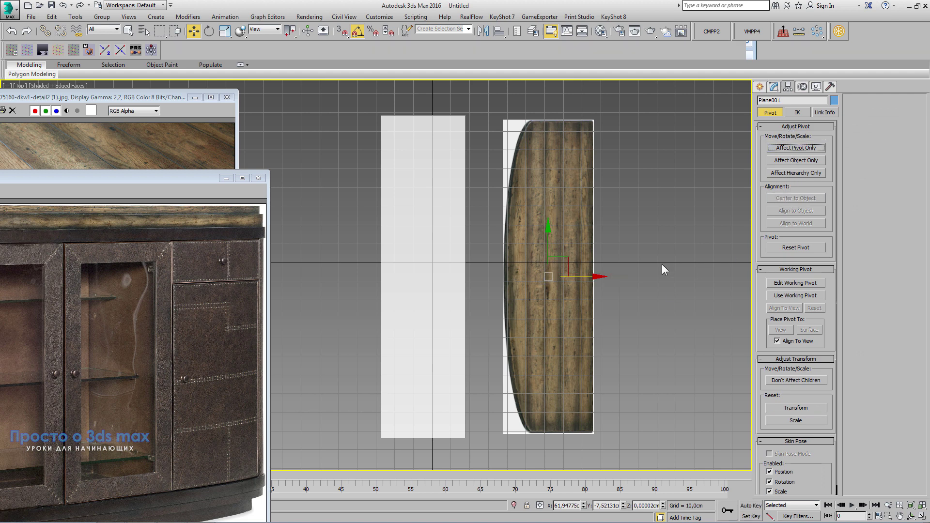
pyautogui.moveTo(552, 249); pyautogui.dragTo(552, 238)
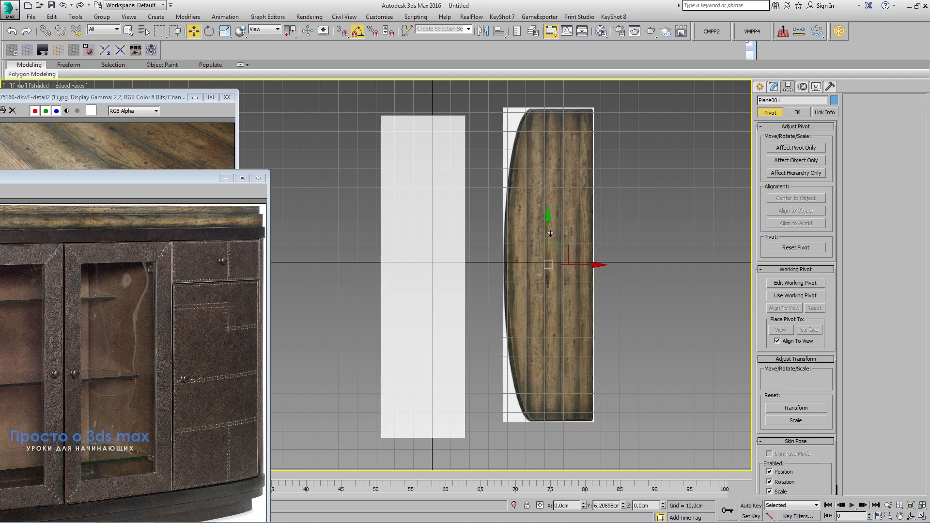
pyautogui.rightClick(623, 507)
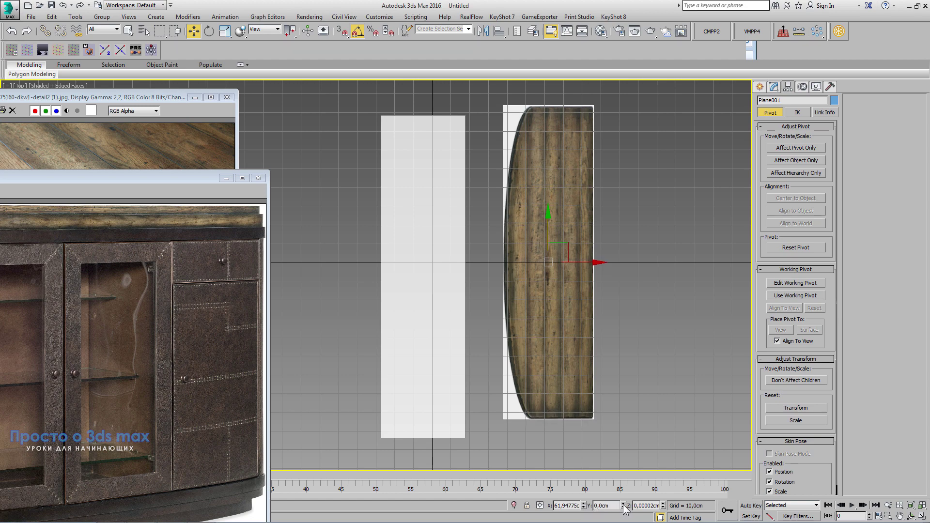
pyautogui.scroll(7, 545, 257)
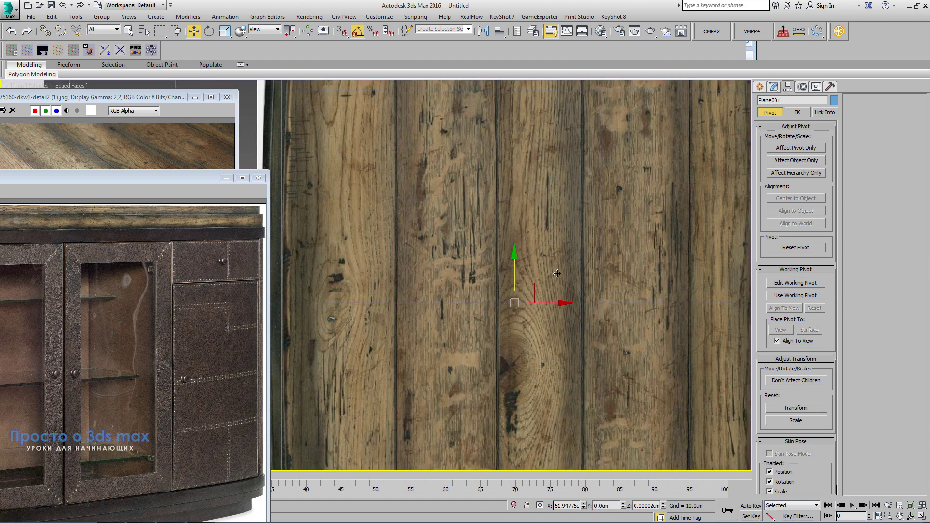
pyautogui.scroll(-4, 541, 310)
pyautogui.scroll(-3, 541, 310)
pyautogui.moveTo(513, 392); pyautogui.dragTo(492, 365, button='middle')
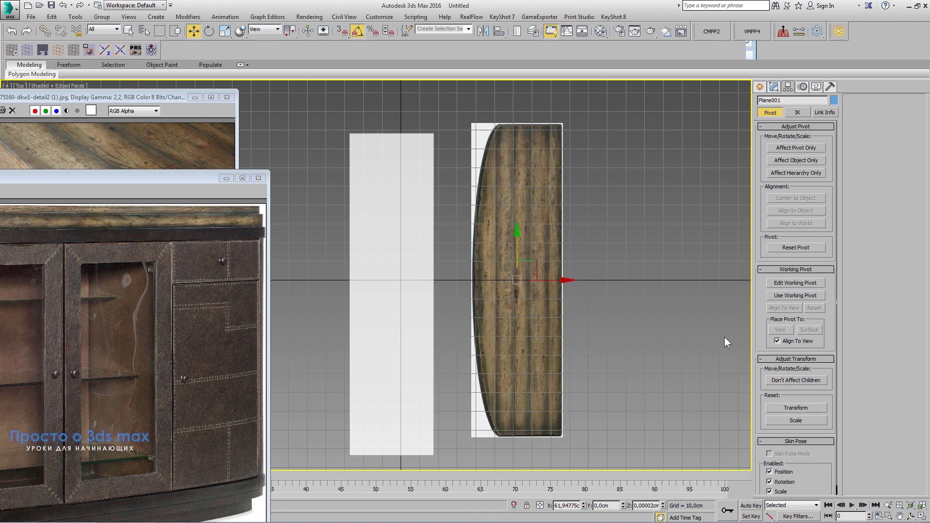
pyautogui.click(761, 88)
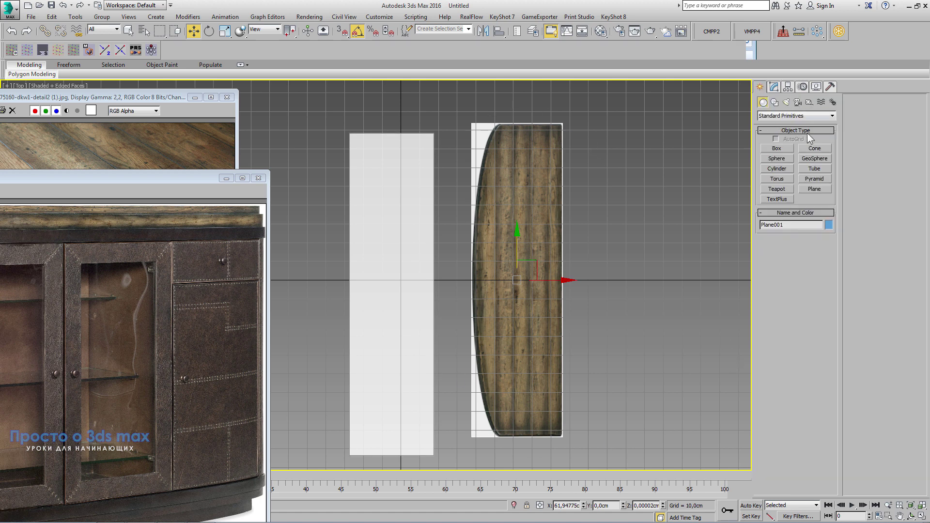
# Activate the Line spline tool and bring the close-up detail photo to the front
pyautogui.click(774, 102)
pyautogui.click(788, 157)
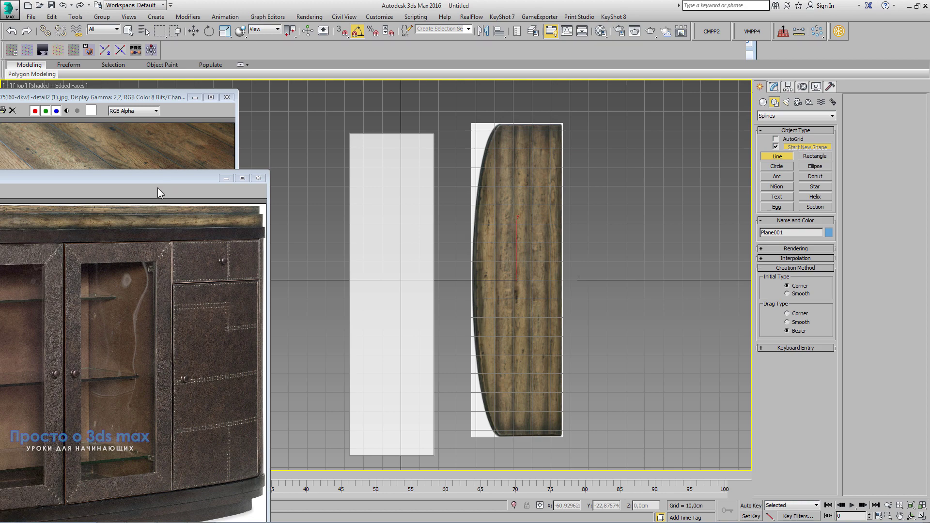
pyautogui.moveTo(170, 182); pyautogui.dragTo(603, 166)
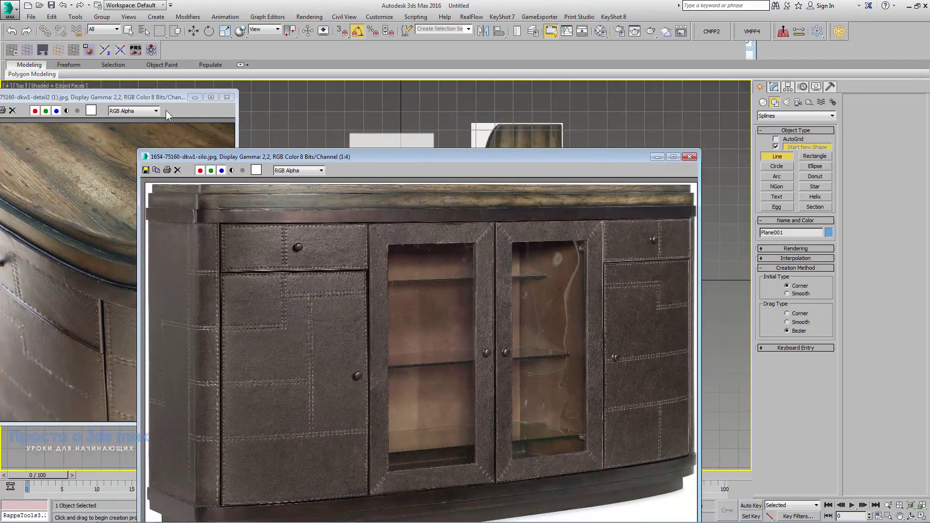
pyautogui.click(167, 115)
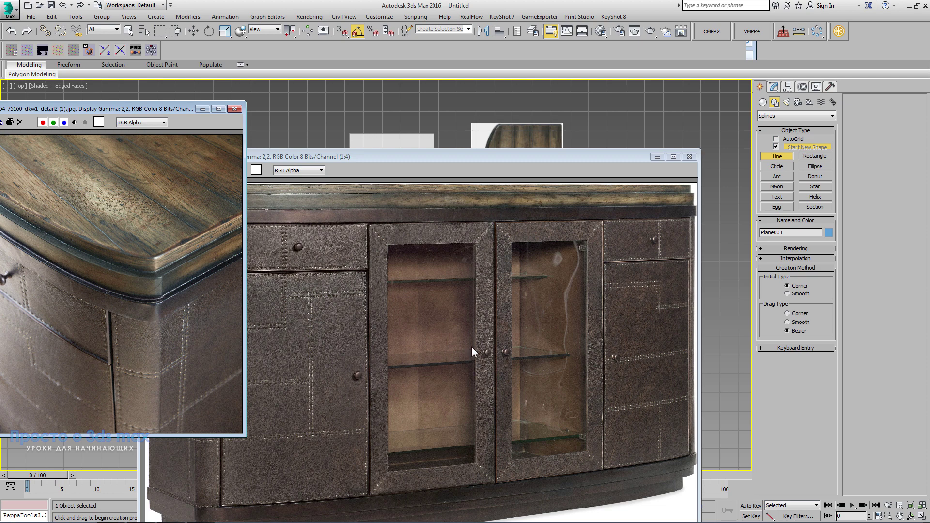
# Move and enlarge the cabinet photo window so the reference planes stay visible
pyautogui.moveTo(409, 157); pyautogui.dragTo(577, 152)
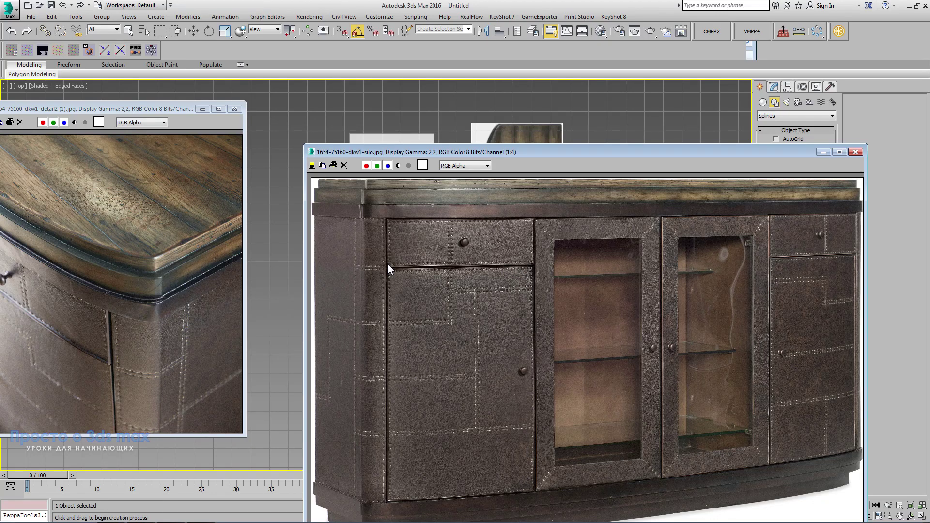
pyautogui.moveTo(693, 156); pyautogui.dragTo(516, 133)
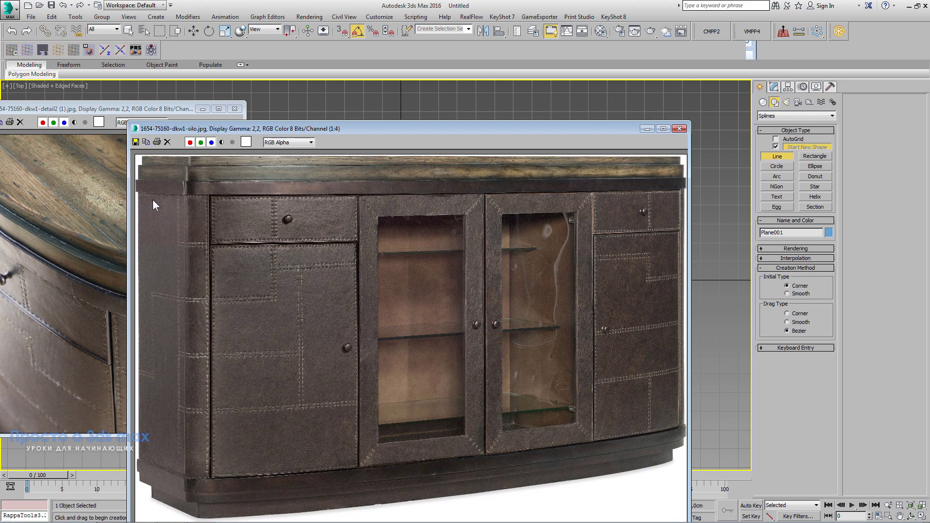
pyautogui.moveTo(443, 132); pyautogui.dragTo(617, 184)
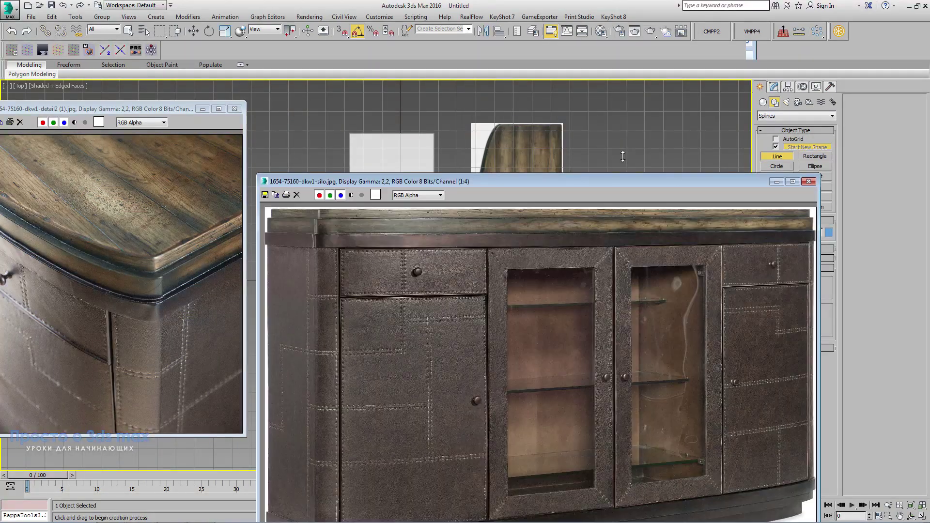
pyautogui.moveTo(539, 177)
pyautogui.mouseDown()
pyautogui.moveTo(539, 154)
pyautogui.moveTo(608, 371)
pyautogui.mouseUp()
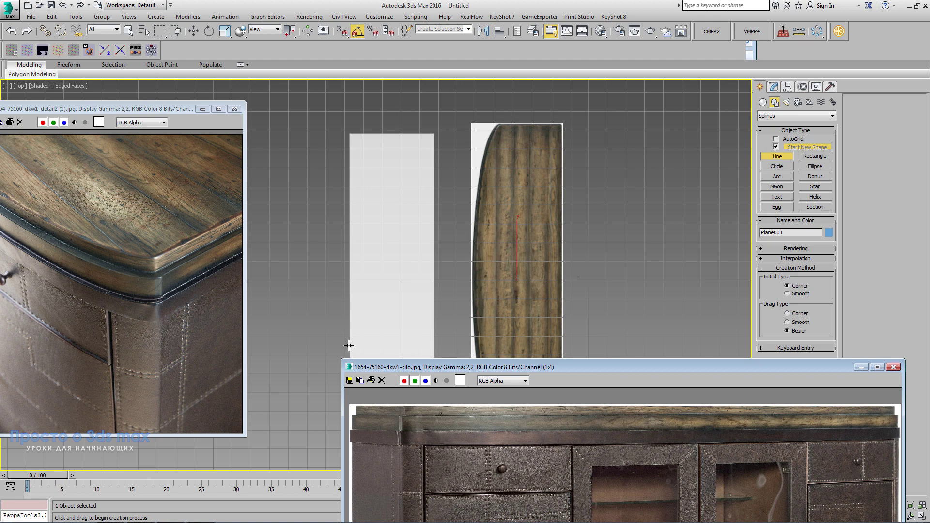
pyautogui.moveTo(616, 368); pyautogui.dragTo(671, 202)
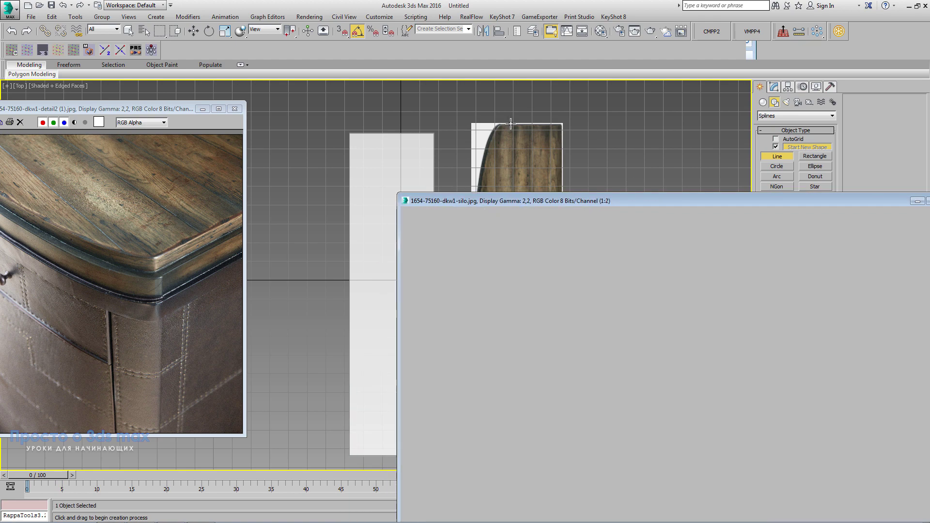
pyautogui.scroll(5, 502, 127)
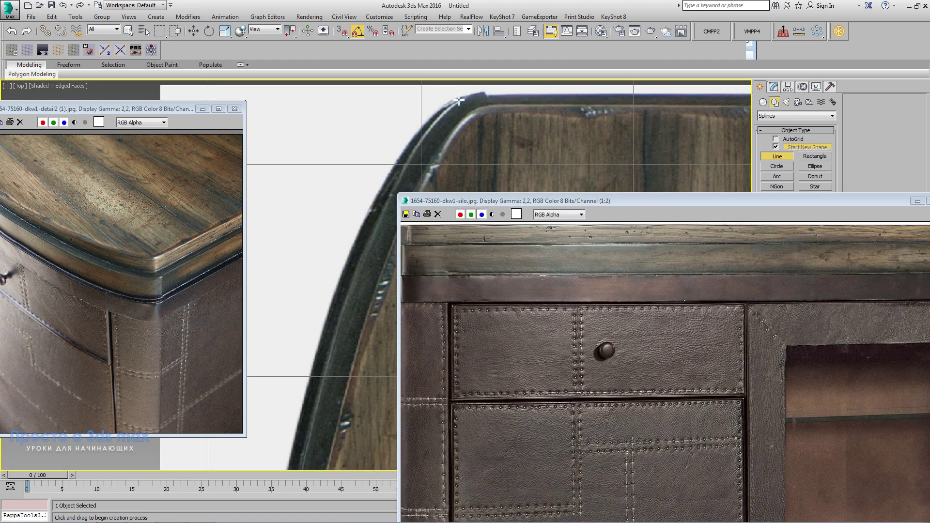
pyautogui.scroll(-1, 485, 371)
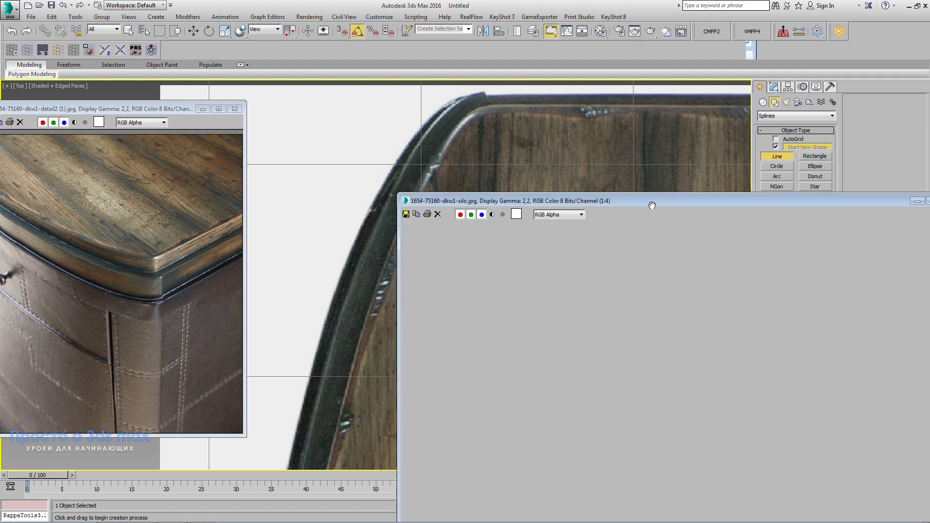
pyautogui.moveTo(669, 199); pyautogui.dragTo(316, 98)
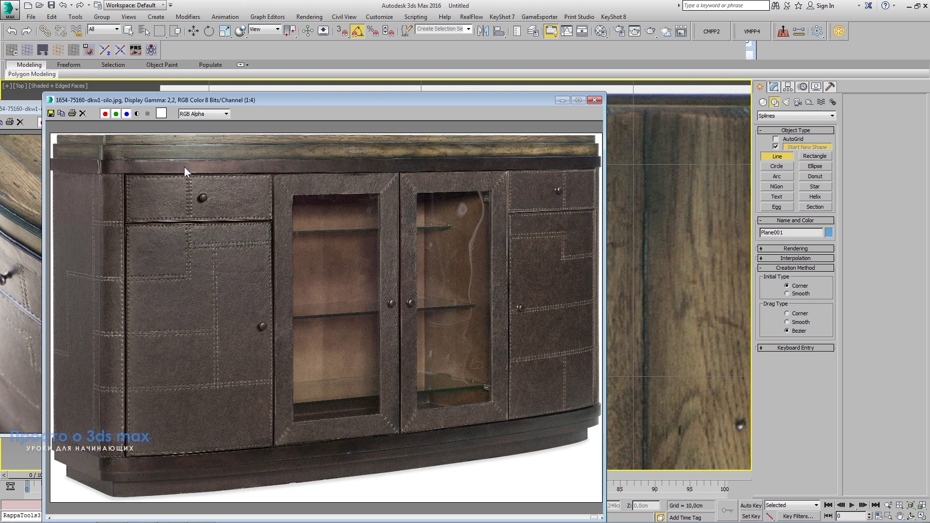
pyautogui.moveTo(495, 100); pyautogui.dragTo(136, 213)
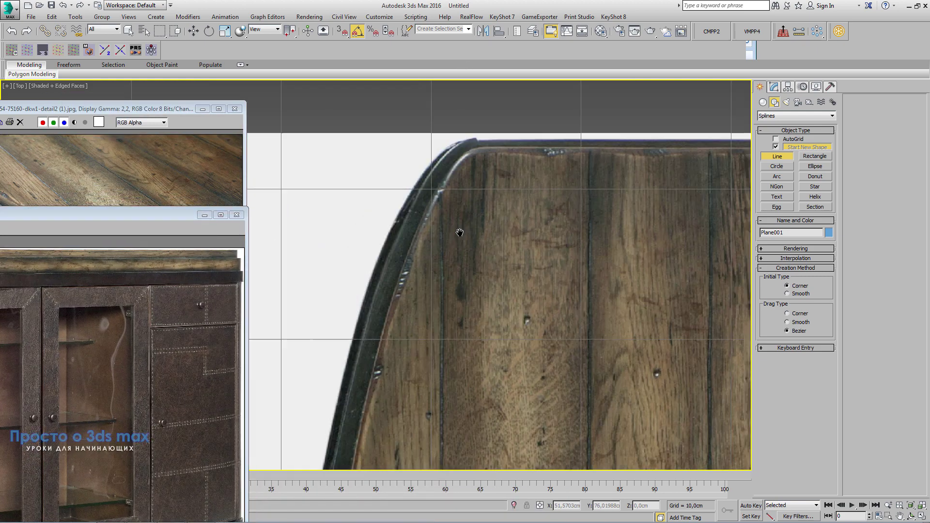
# Start the outline at the plank's top-right corner, through bottom-right to the bottom-left curve start
pyautogui.scroll(-5, 460, 233)
pyautogui.scroll(-3, 521, 150)
pyautogui.click(525, 306)
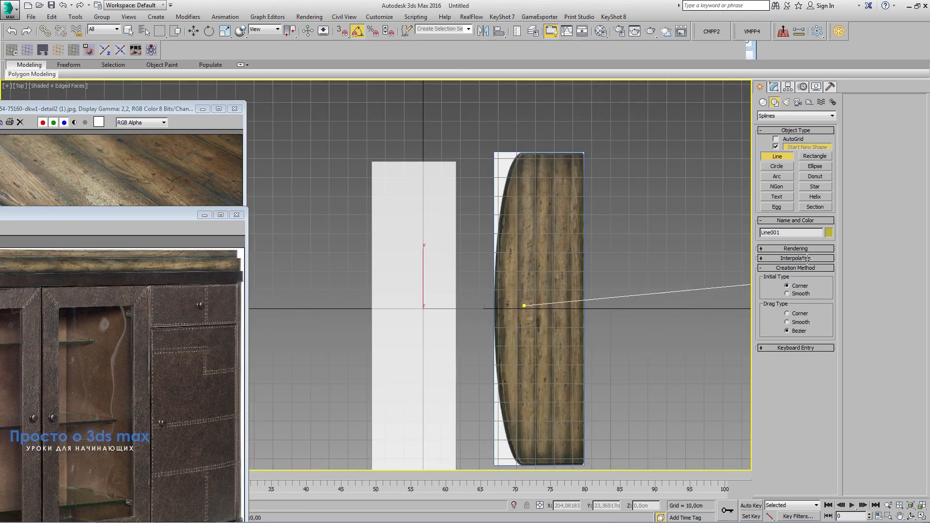
pyautogui.rightClick(614, 261)
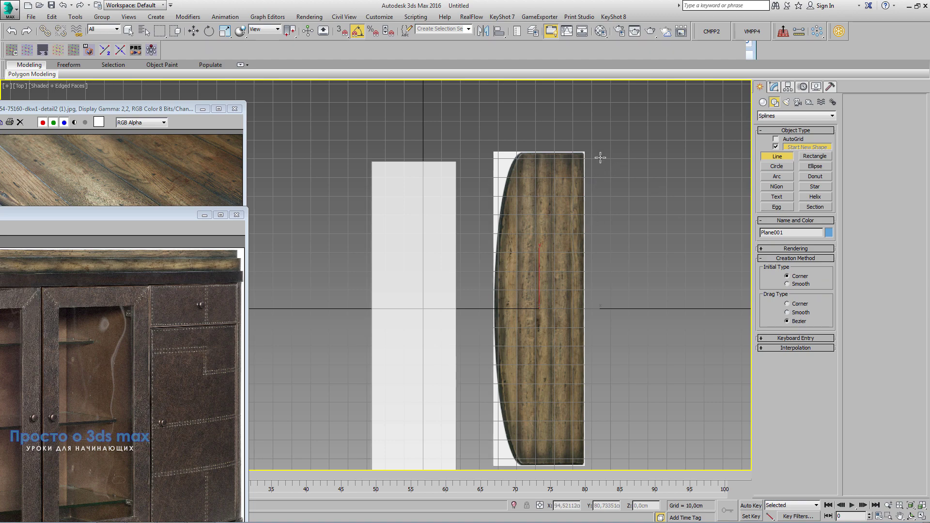
pyautogui.scroll(5, 600, 157)
pyautogui.scroll(4, 560, 166)
pyautogui.click(561, 149)
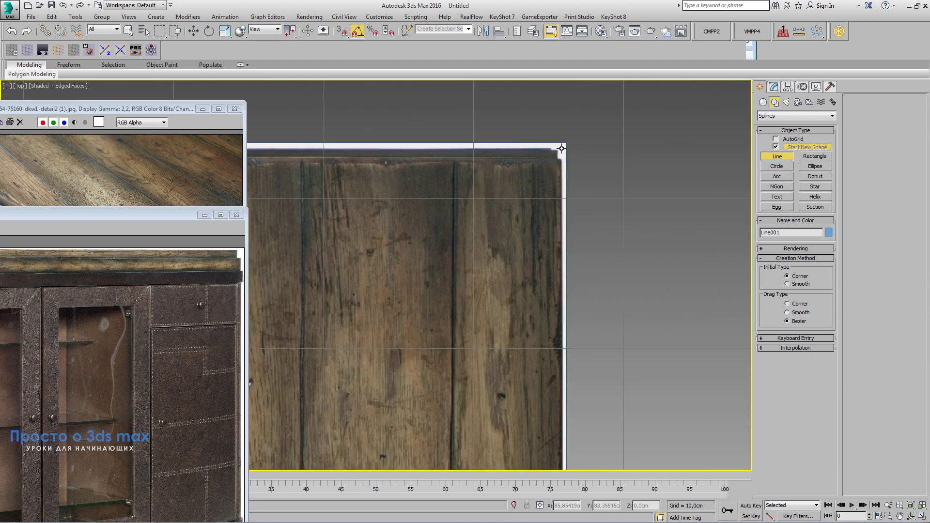
pyautogui.scroll(-2, 515, 102)
pyautogui.scroll(-4, 533, 194)
pyautogui.scroll(-2, 546, 202)
pyautogui.scroll(4, 533, 427)
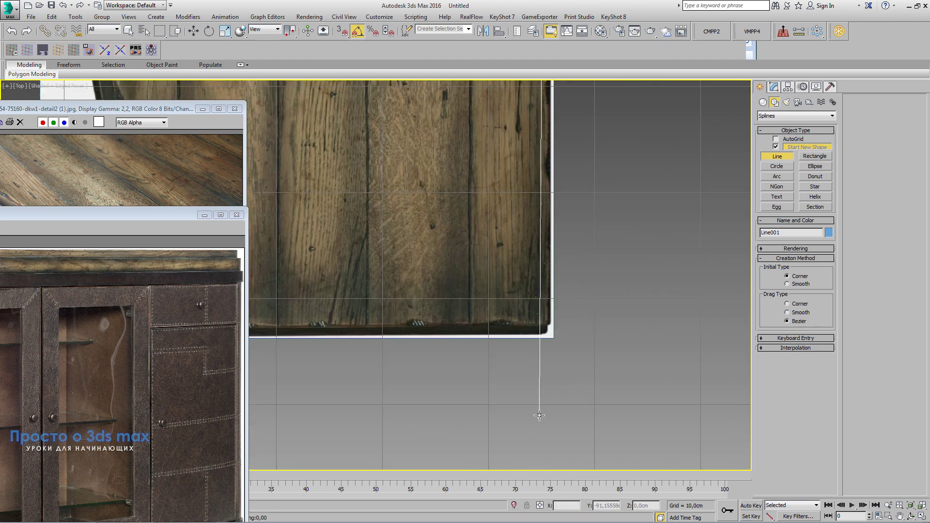
pyautogui.click(550, 334)
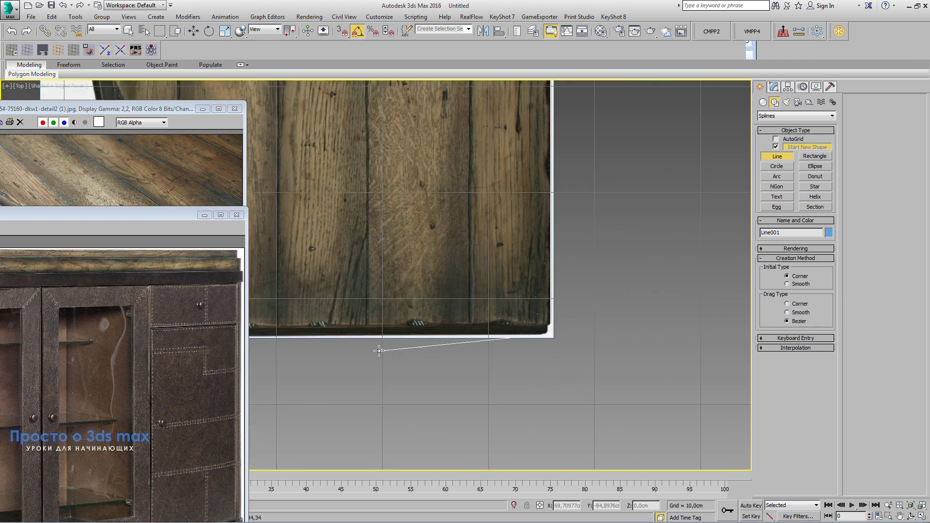
pyautogui.scroll(-3, 586, 347)
pyautogui.scroll(-2, 601, 357)
pyautogui.scroll(4, 507, 344)
pyautogui.scroll(4, 507, 344)
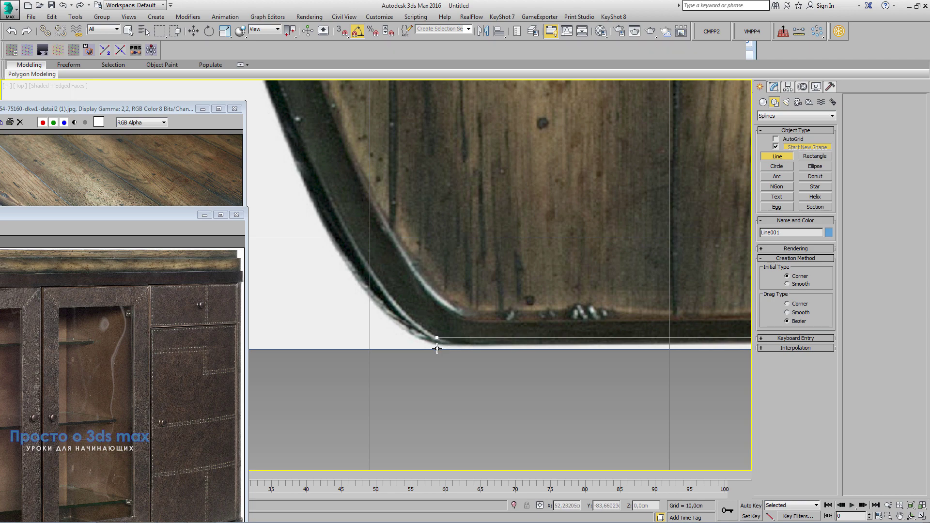
pyautogui.click(438, 344)
# Continue the outline along the curved left edge and top-left corner, then close the spline
pyautogui.scroll(-2, 426, 364)
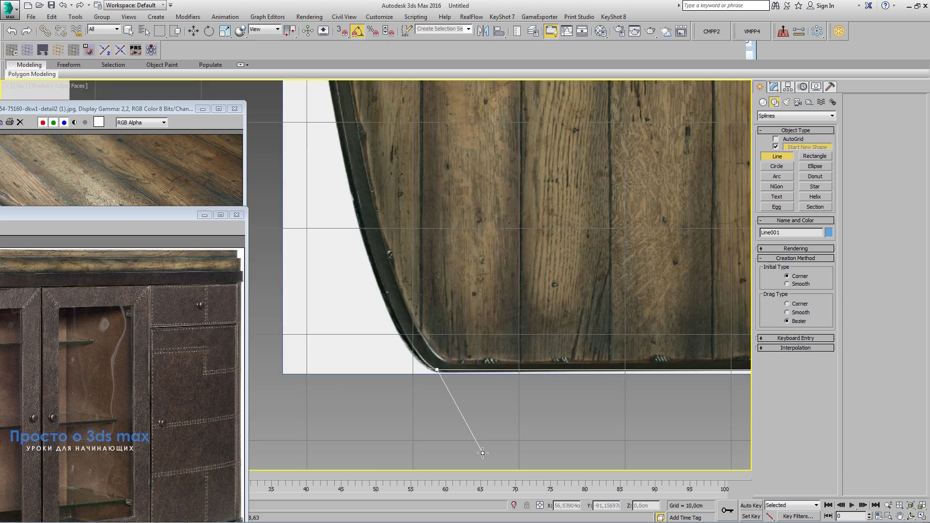
pyautogui.scroll(-3, 478, 452)
pyautogui.scroll(-2, 443, 307)
pyautogui.scroll(5, 446, 233)
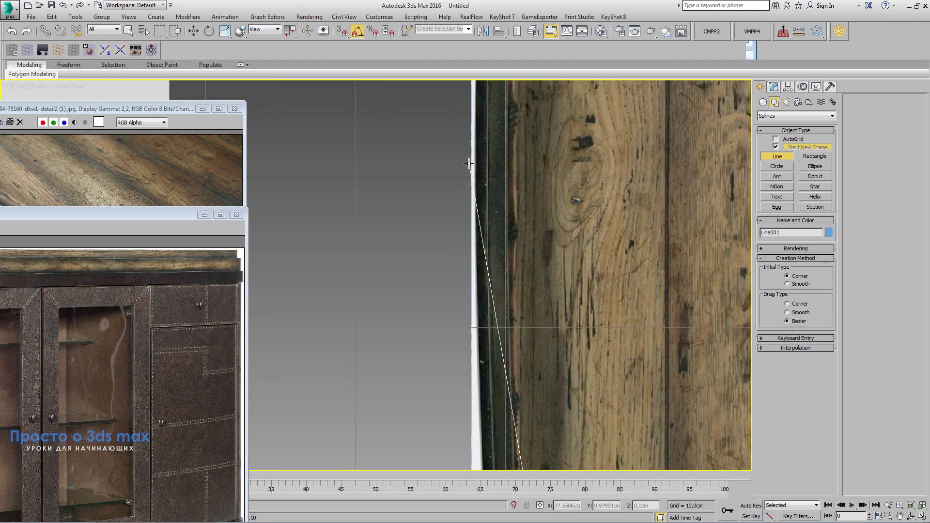
pyautogui.scroll(-3, 463, 213)
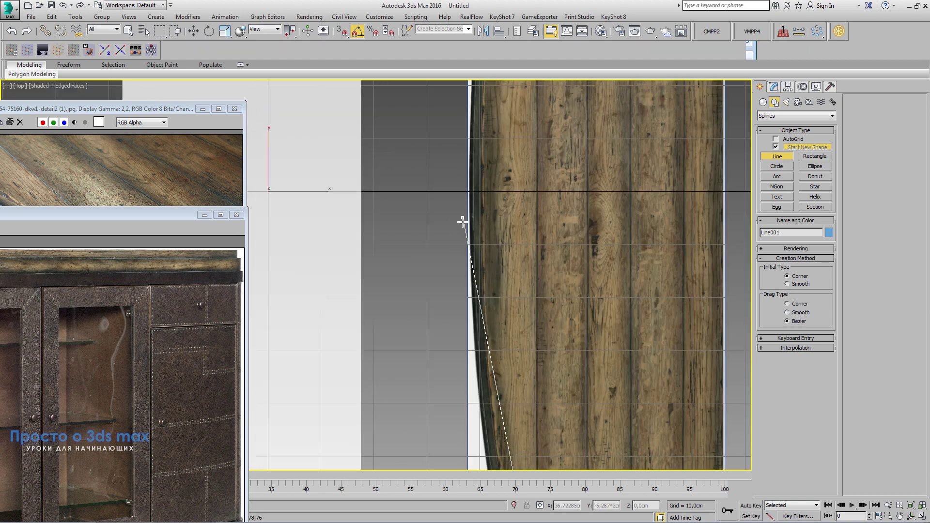
pyautogui.scroll(-2, 466, 310)
pyautogui.scroll(3, 470, 404)
pyautogui.scroll(2, 490, 383)
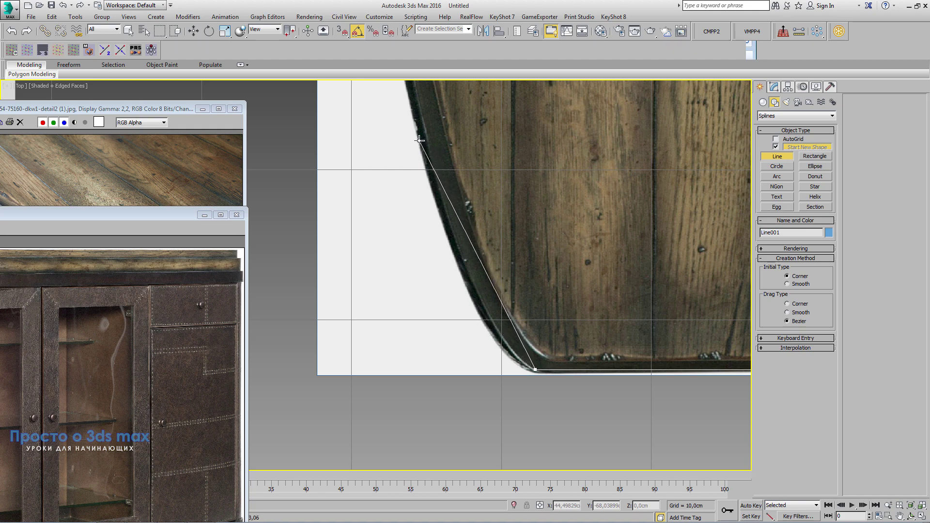
pyautogui.scroll(-4, 470, 463)
pyautogui.scroll(-4, 484, 467)
pyautogui.scroll(4, 469, 431)
pyautogui.scroll(2, 463, 398)
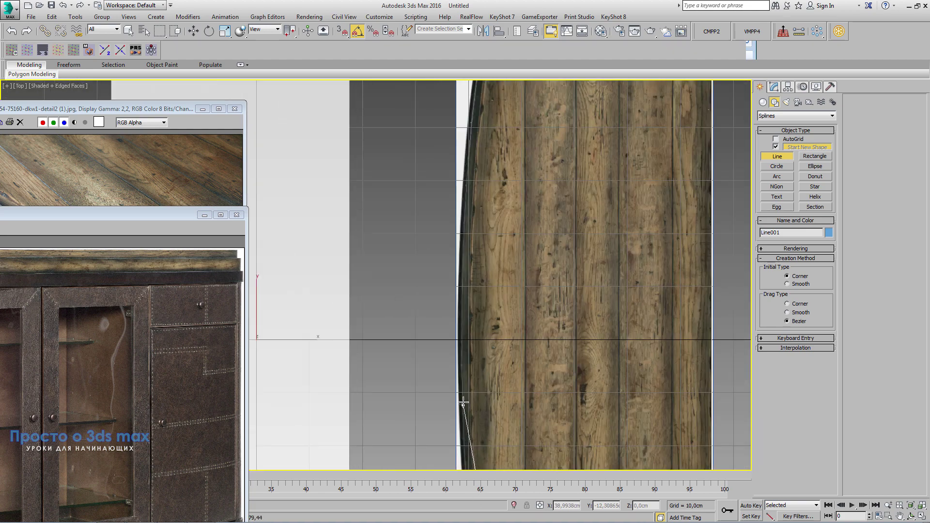
pyautogui.scroll(2, 460, 291)
pyautogui.scroll(2, 460, 270)
pyautogui.scroll(1, 457, 270)
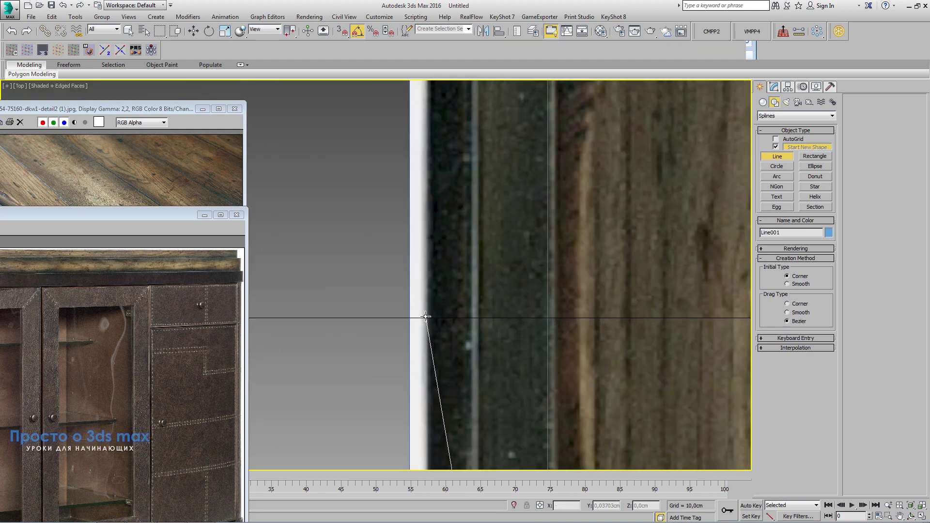
pyautogui.click(427, 319)
pyautogui.scroll(-2, 325, 317)
pyautogui.scroll(-2, 339, 327)
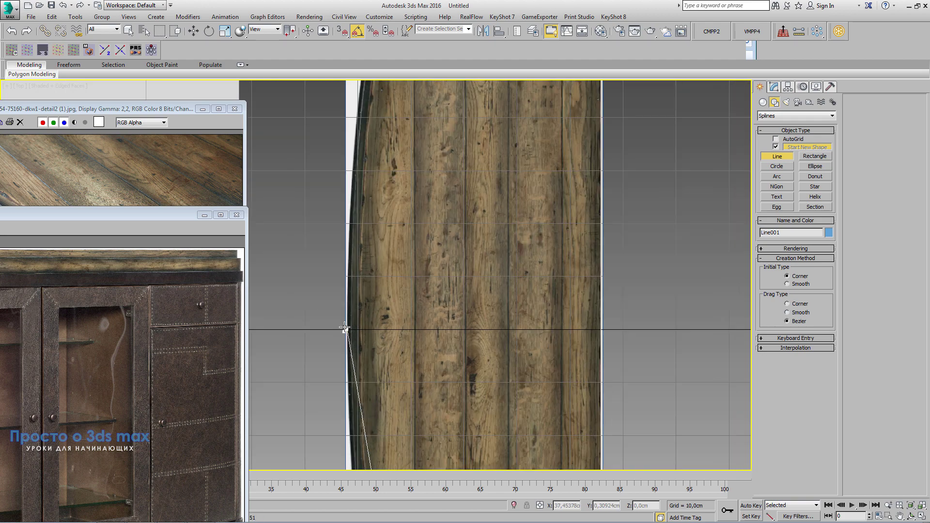
pyautogui.scroll(-1, 407, 303)
pyautogui.scroll(-2, 407, 302)
pyautogui.scroll(2, 387, 145)
pyautogui.scroll(2, 388, 108)
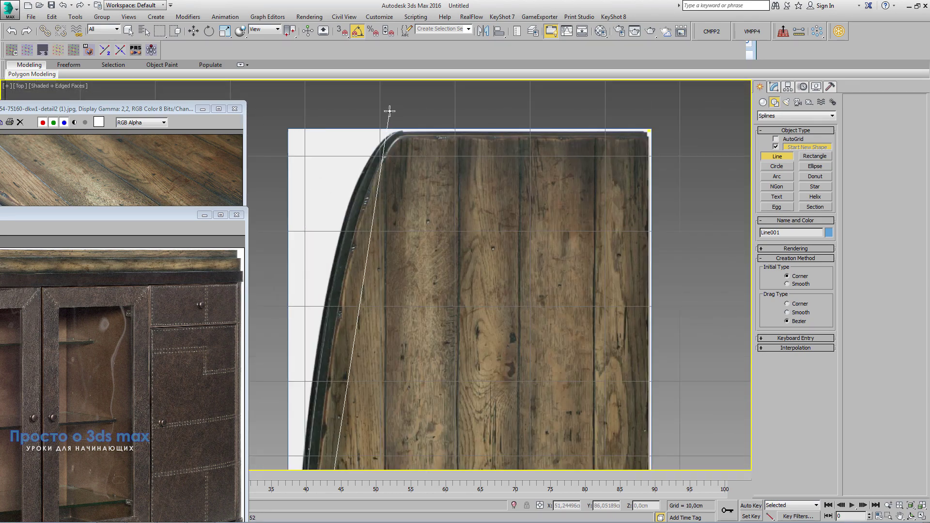
pyautogui.scroll(2, 394, 138)
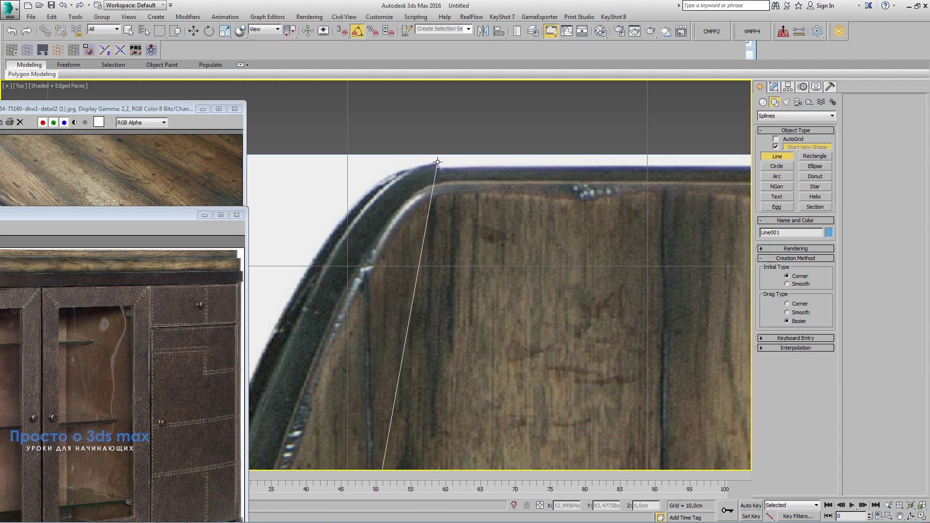
pyautogui.click(437, 164)
pyautogui.scroll(-4, 367, 137)
pyautogui.scroll(-3, 381, 242)
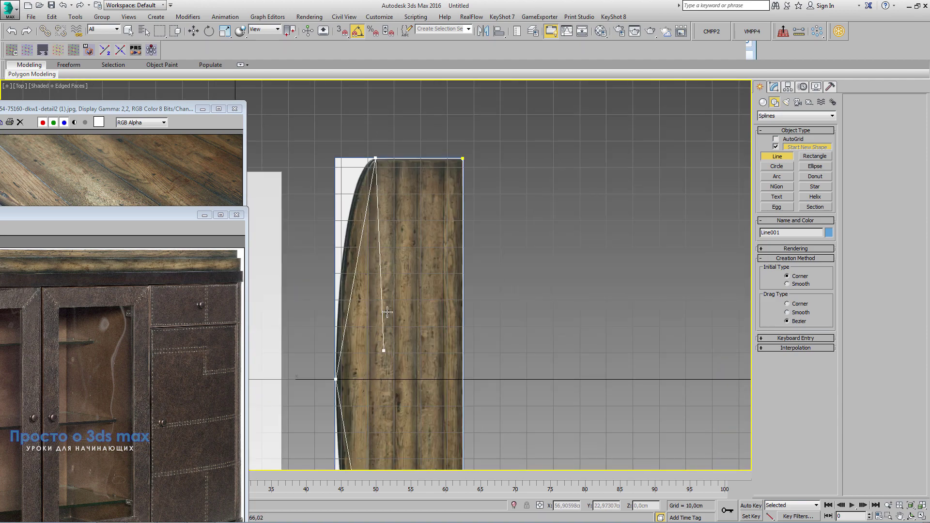
pyautogui.moveTo(387, 399); pyautogui.dragTo(419, 318, button='middle')
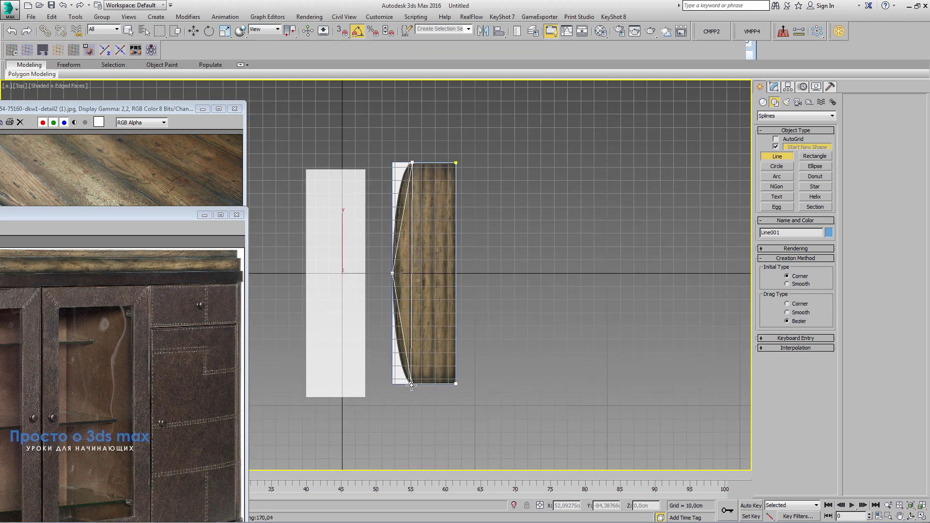
pyautogui.scroll(5, 430, 160)
pyautogui.scroll(3, 630, 310)
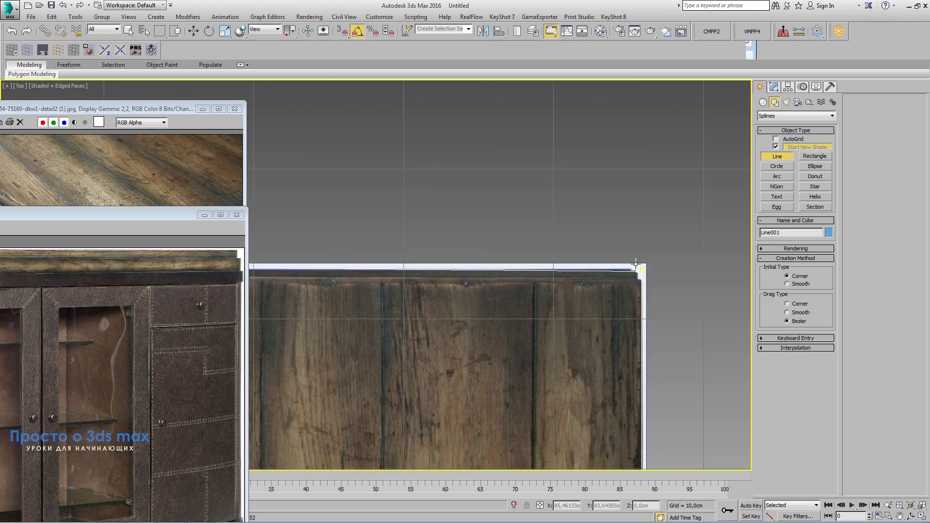
pyautogui.click(662, 286)
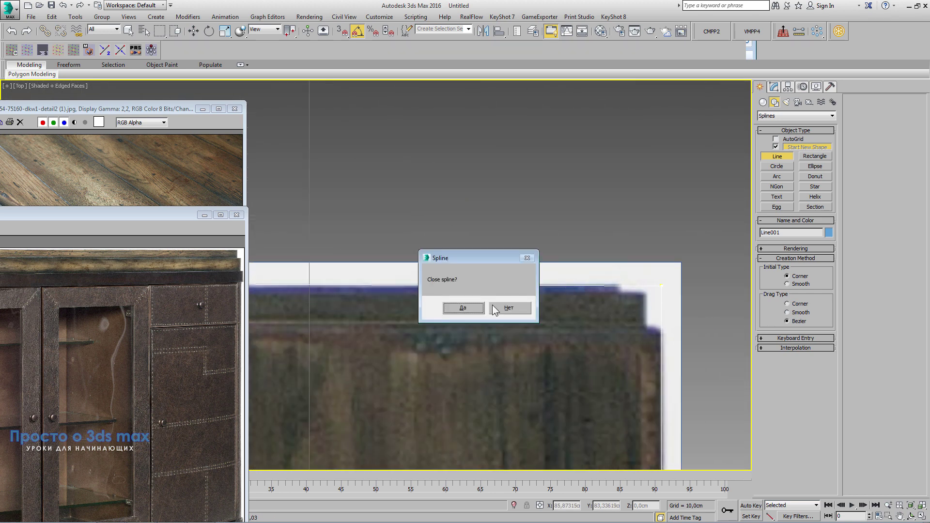
pyautogui.click(469, 306)
pyautogui.scroll(-3, 558, 204)
pyautogui.scroll(-3, 533, 218)
# Move Line001 to the right of the plank and enter Vertex editing
pyautogui.scroll(-4, 484, 242)
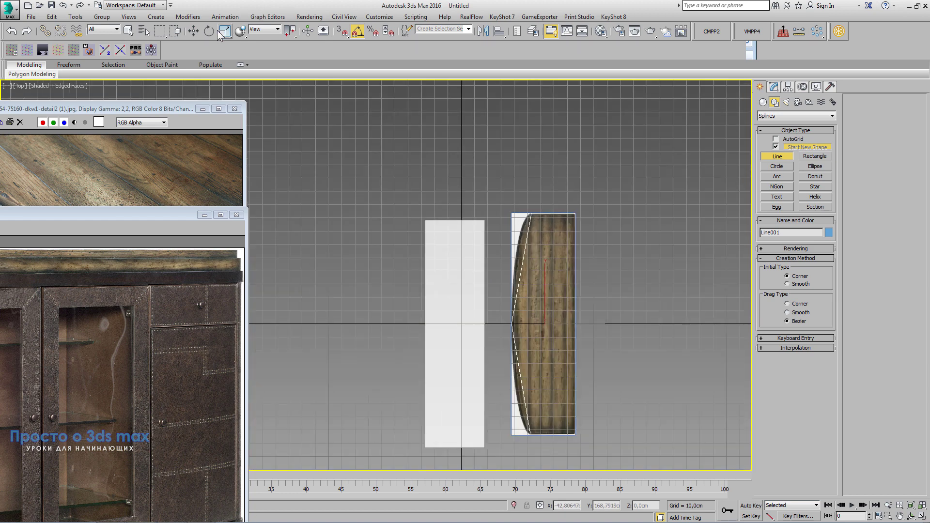
pyautogui.press('w')
pyautogui.moveTo(568, 332); pyautogui.dragTo(644, 331)
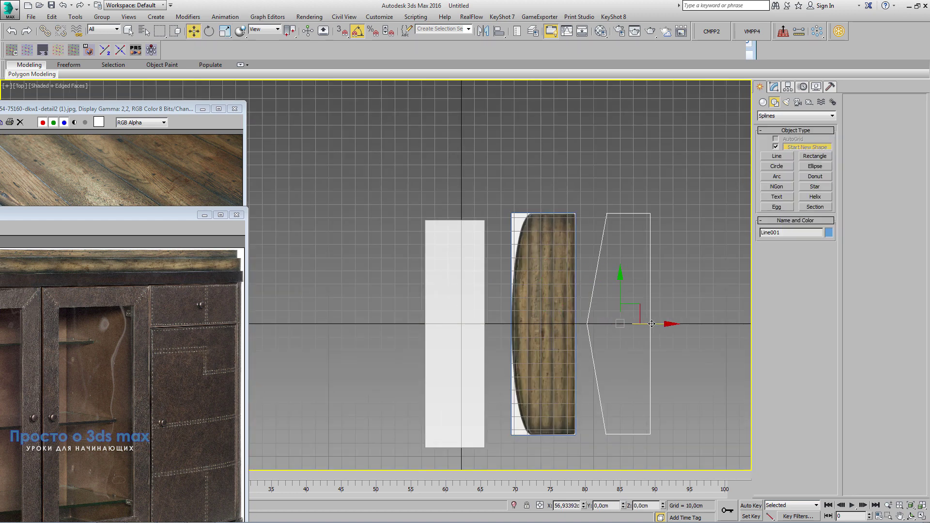
pyautogui.click(774, 87)
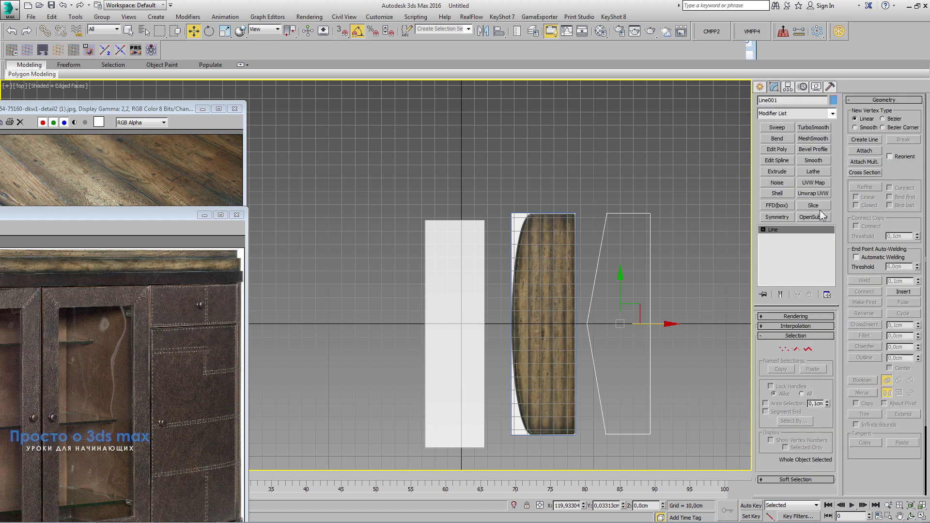
pyautogui.click(782, 238)
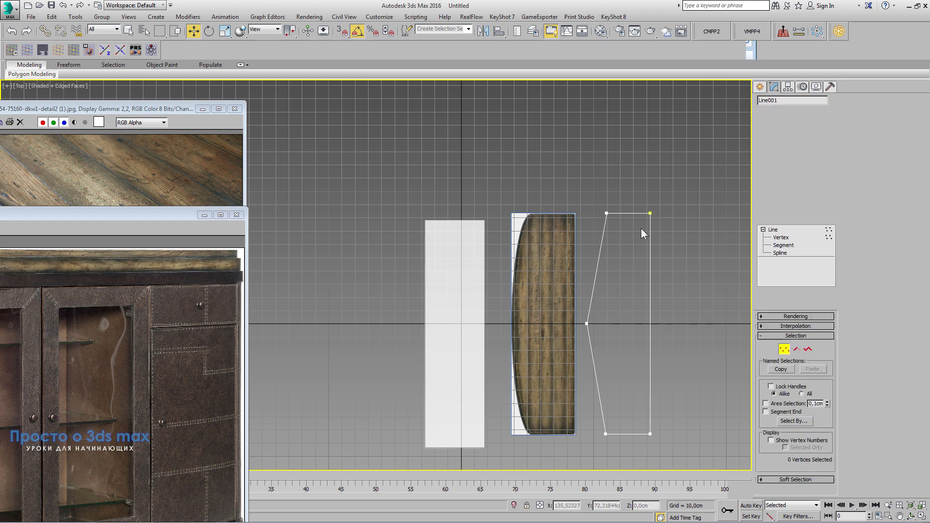
# Copy the bottom-left vertex's X value into the top-left vertex
pyautogui.click(607, 214)
pyautogui.click(607, 434)
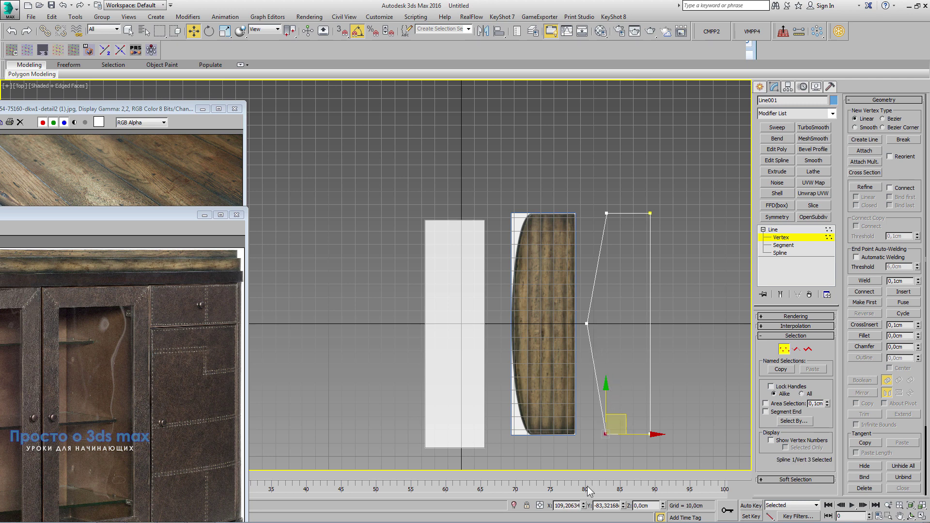
pyautogui.doubleClick(566, 505)
pyautogui.rightClick(565, 505)
pyautogui.click(588, 401)
pyautogui.click(609, 217)
pyautogui.doubleClick(569, 506)
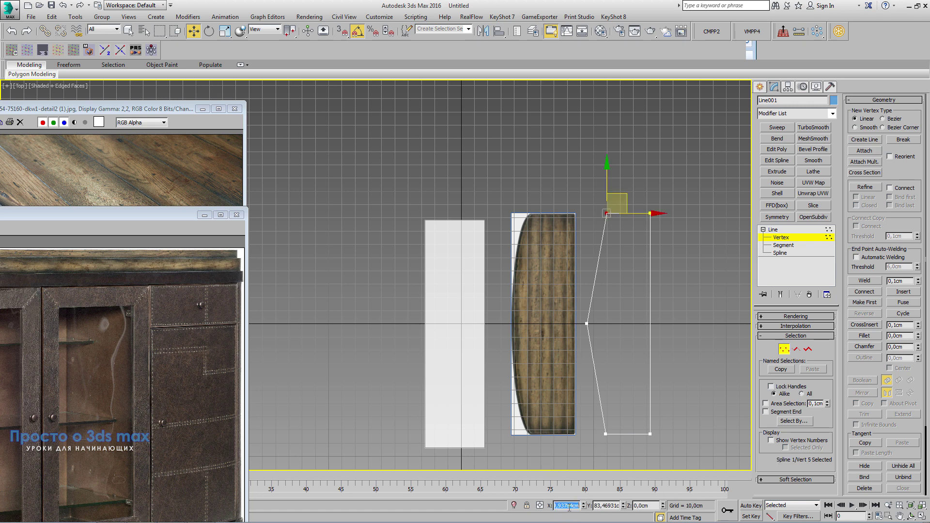
pyautogui.rightClick(570, 507)
pyautogui.click(588, 415)
# Give the top-left vertex the top-right vertex's Y value of 83.339 cm, then exit Vertex level
pyautogui.scroll(2, 671, 246)
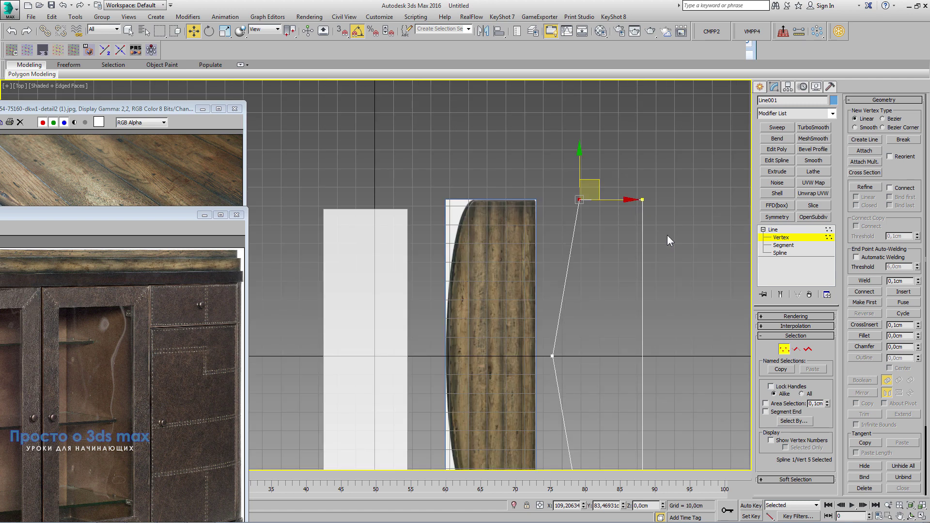
pyautogui.scroll(4, 667, 235)
pyautogui.click(625, 208)
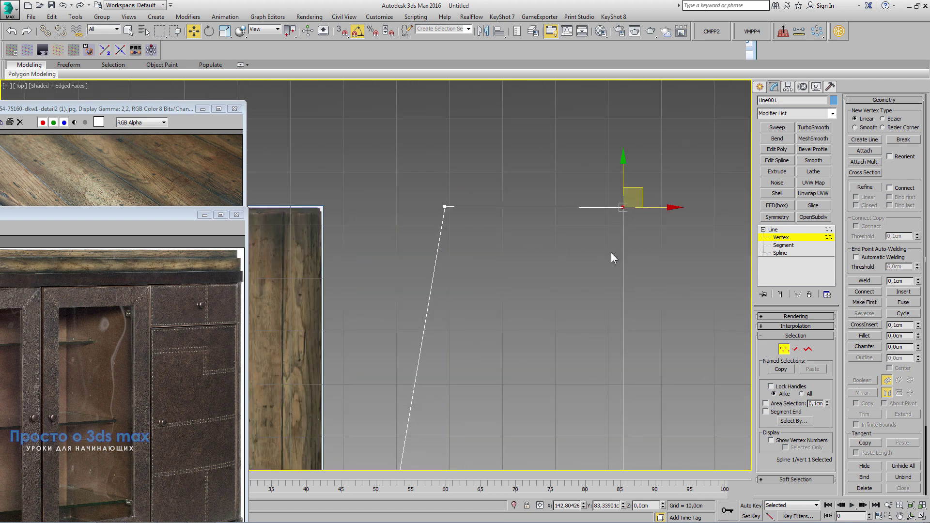
pyautogui.moveTo(624, 507); pyautogui.dragTo(630, 470)
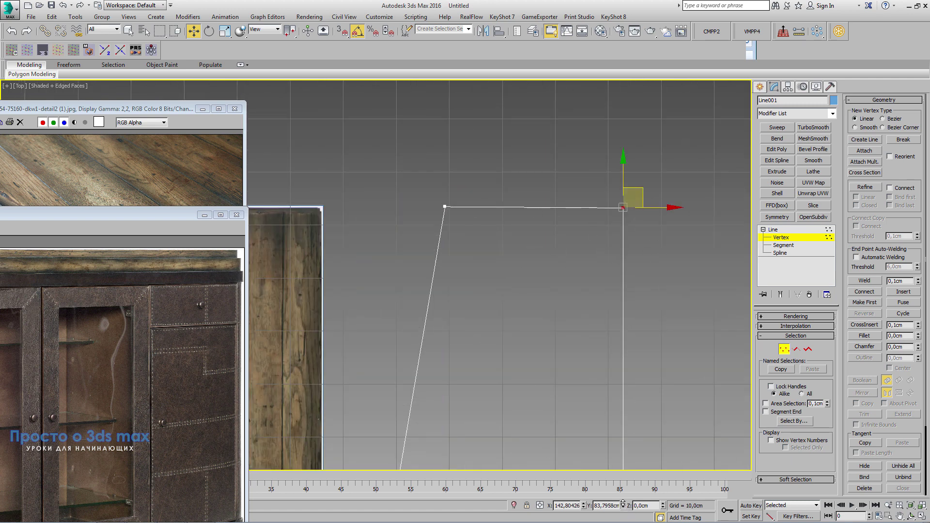
pyautogui.rightClick(630, 470)
pyautogui.doubleClick(606, 505)
pyautogui.rightClick(606, 505)
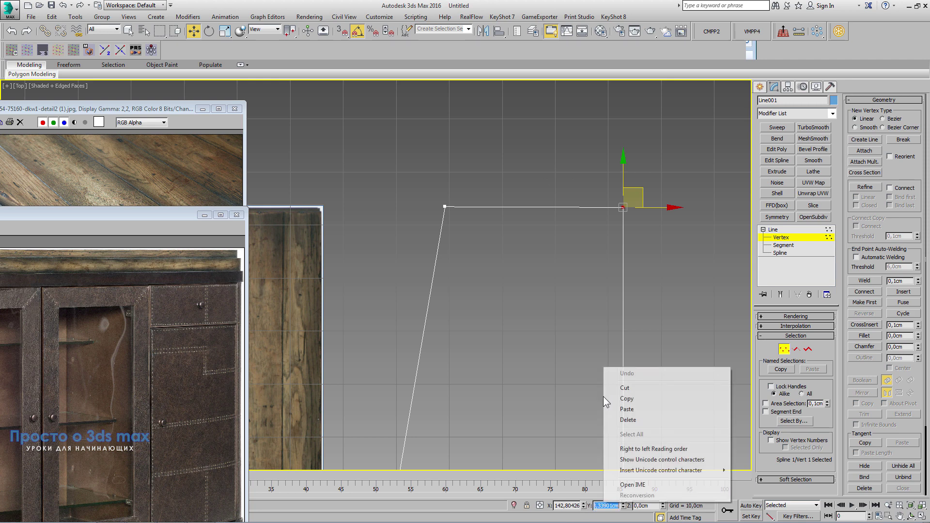
pyautogui.click(640, 400)
pyautogui.click(444, 207)
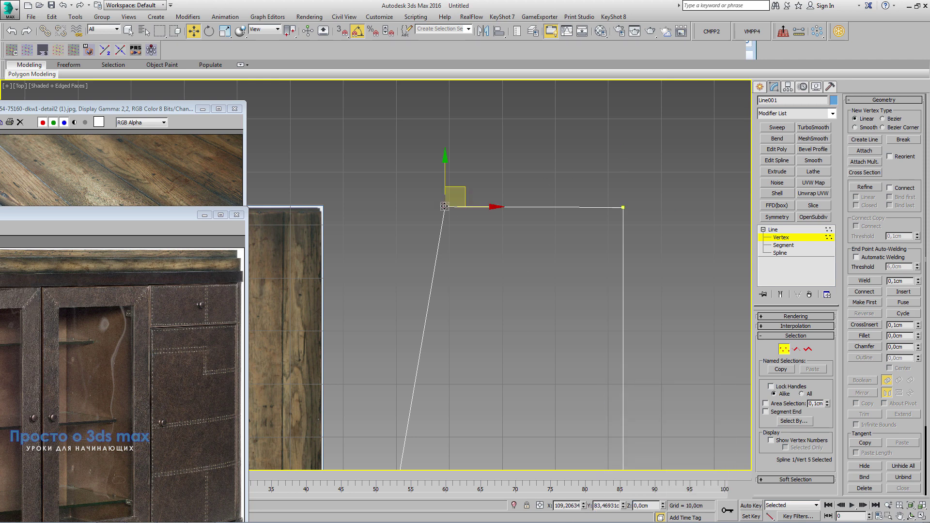
pyautogui.doubleClick(606, 506)
pyautogui.rightClick(607, 506)
pyautogui.click(630, 411)
pyautogui.press('Return')
pyautogui.scroll(-3, 605, 267)
pyautogui.scroll(-3, 602, 329)
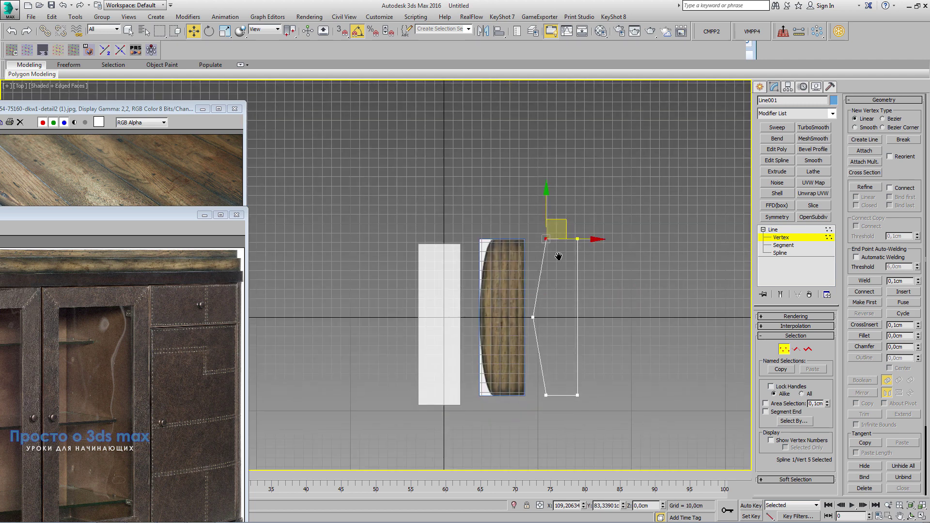
pyautogui.click(792, 238)
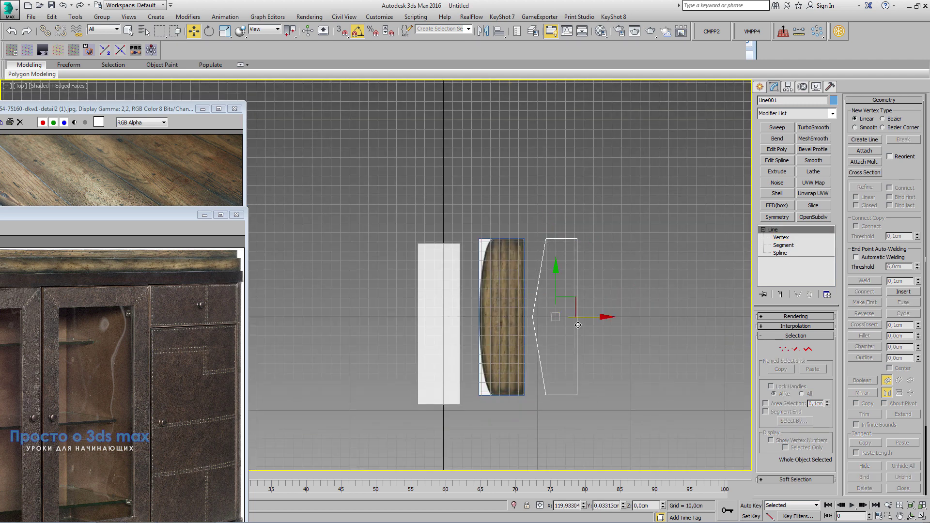
# Move Line001 back over the plank and shift Plane001 slightly left
pyautogui.moveTo(584, 321); pyautogui.dragTo(541, 322)
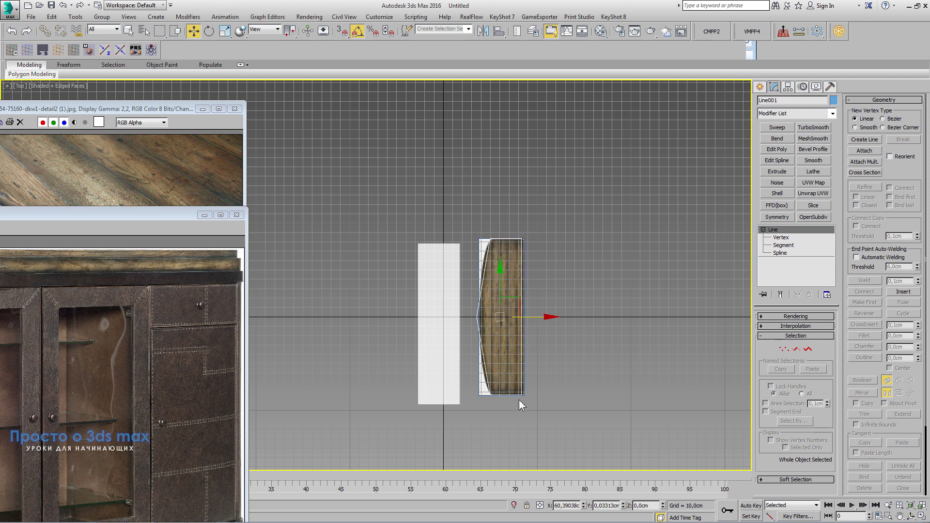
pyautogui.scroll(8, 519, 400)
pyautogui.scroll(2, 534, 392)
pyautogui.click(534, 392)
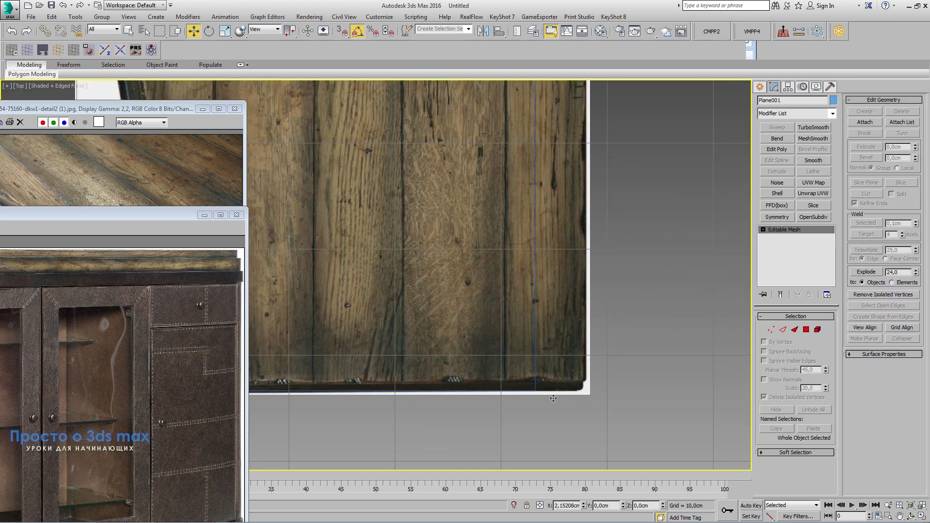
pyautogui.moveTo(554, 380); pyautogui.dragTo(527, 405)
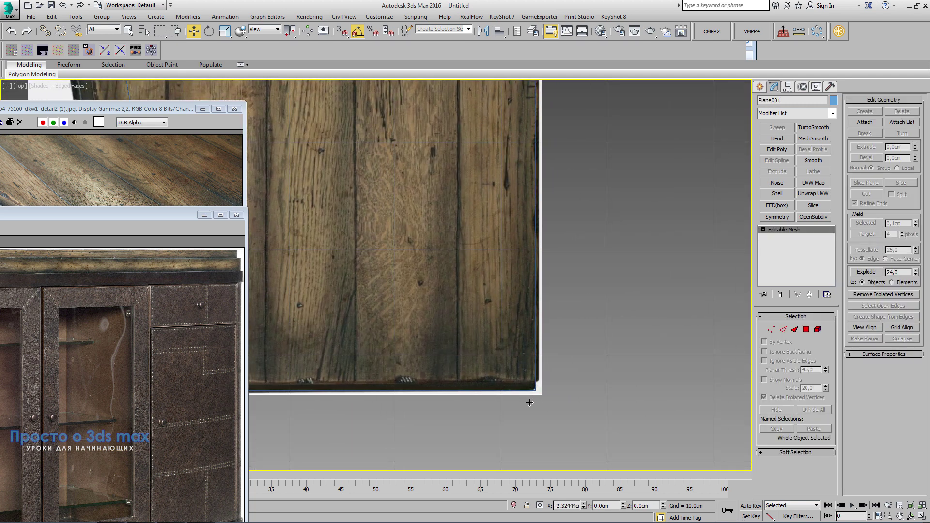
pyautogui.rightClick(519, 365)
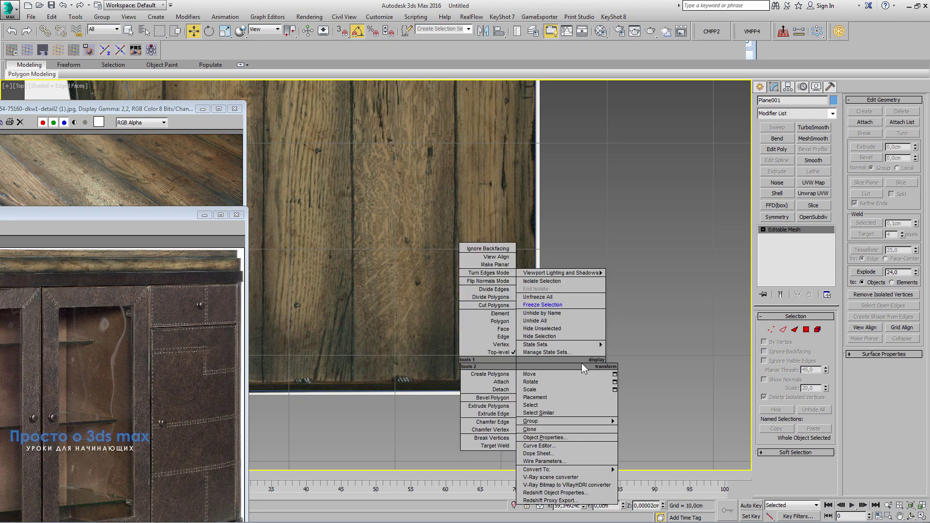
pyautogui.press('Escape')
pyautogui.press('z')
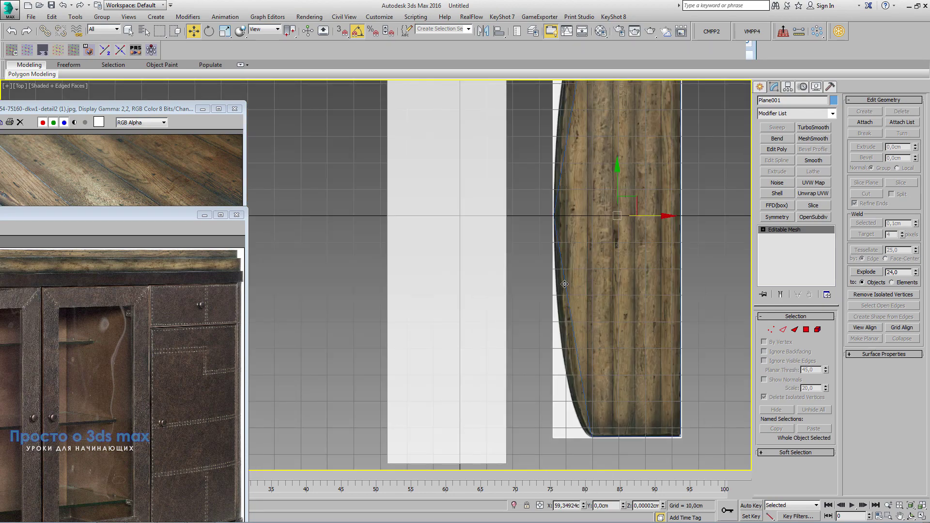
# Set Line001's left-edge vertex to Smooth and bend it along the plank's curve
pyautogui.click(553, 214)
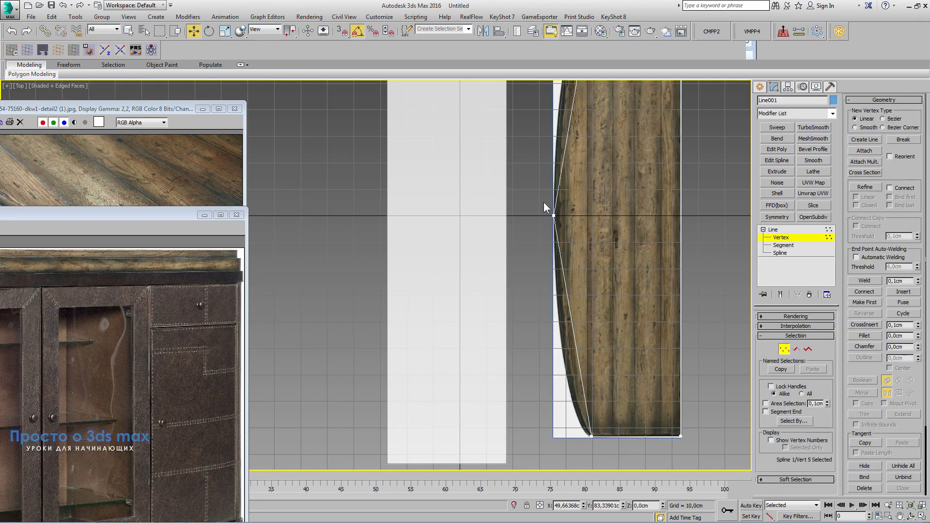
pyautogui.click(554, 215)
pyautogui.rightClick(554, 215)
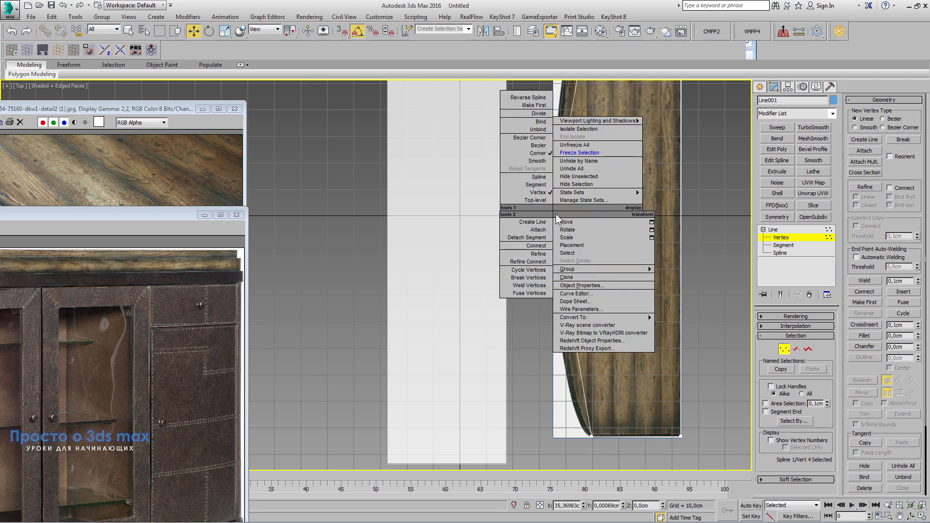
pyautogui.click(537, 161)
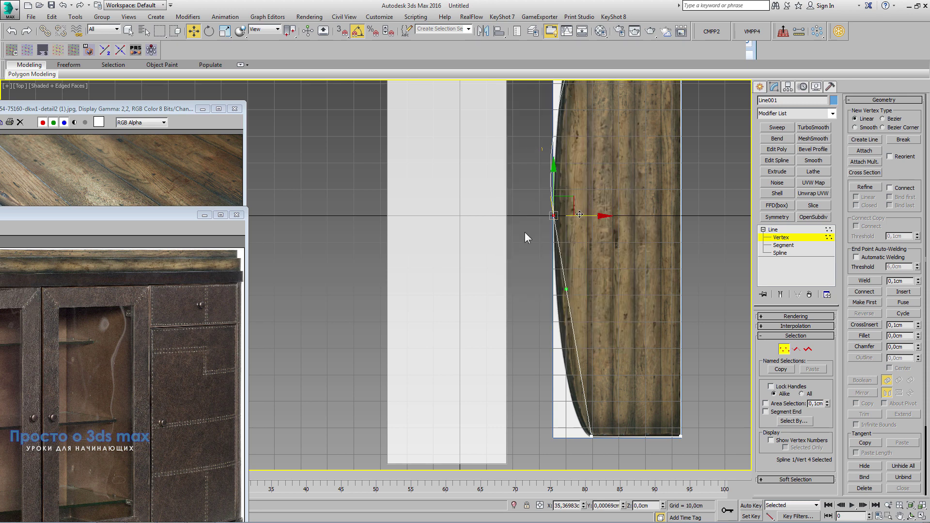
pyautogui.scroll(3, 585, 222)
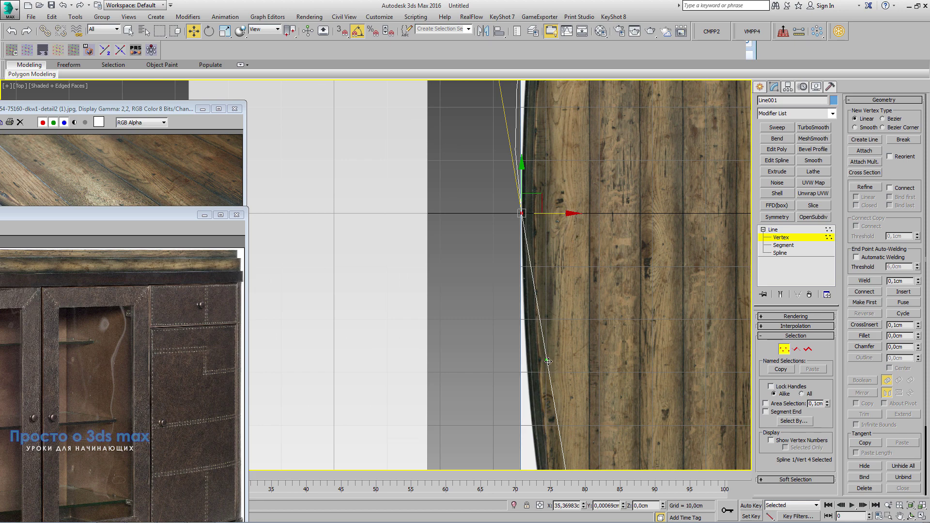
pyautogui.moveTo(547, 361)
pyautogui.mouseDown()
pyautogui.moveTo(583, 369)
pyautogui.moveTo(522, 371)
pyautogui.mouseUp()
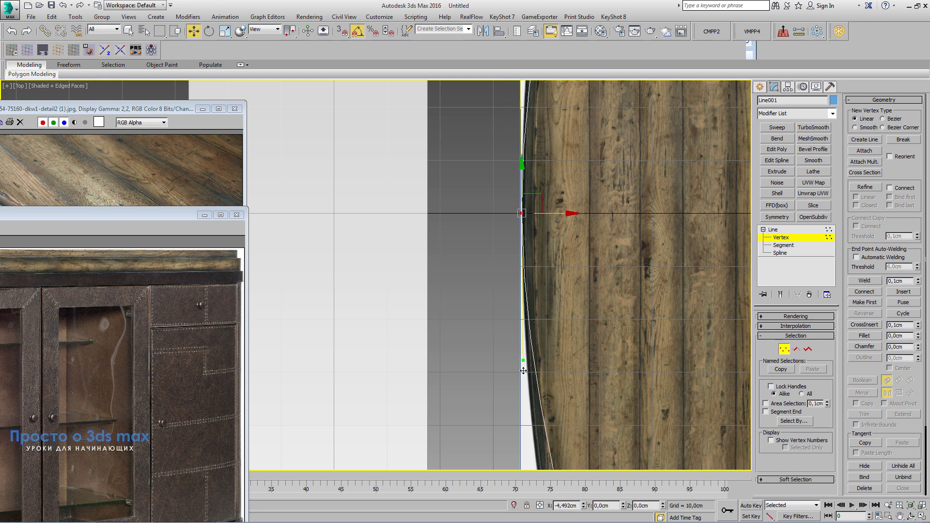
# In wireframe, adjust the outline's lower vertex handles to straighten the long side
pyautogui.press('F3')
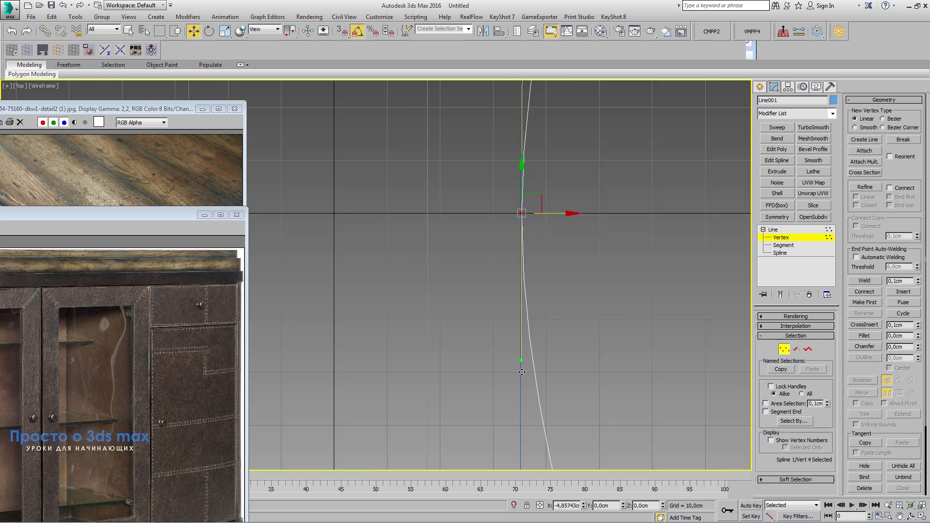
pyautogui.moveTo(522, 372); pyautogui.dragTo(522, 373)
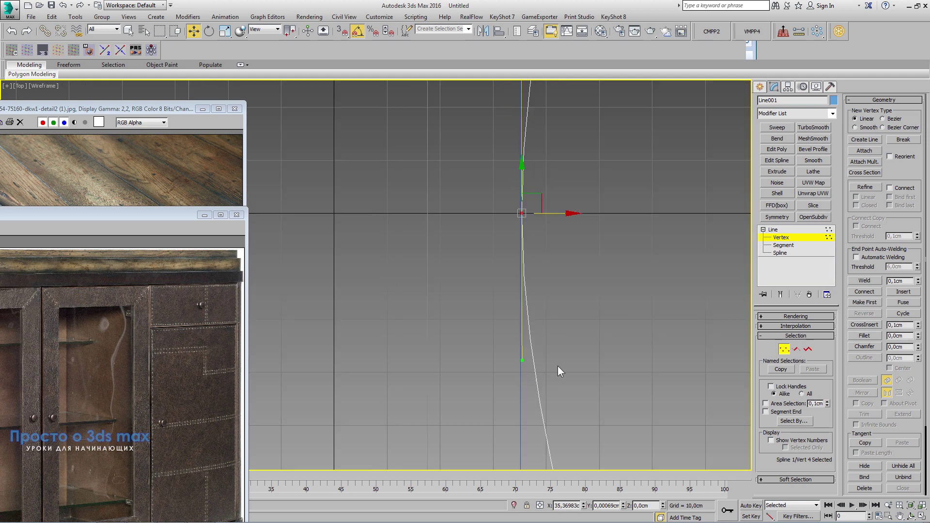
pyautogui.scroll(-3, 580, 311)
pyautogui.moveTo(581, 311); pyautogui.dragTo(552, 379, button='middle')
pyautogui.scroll(3, 555, 384)
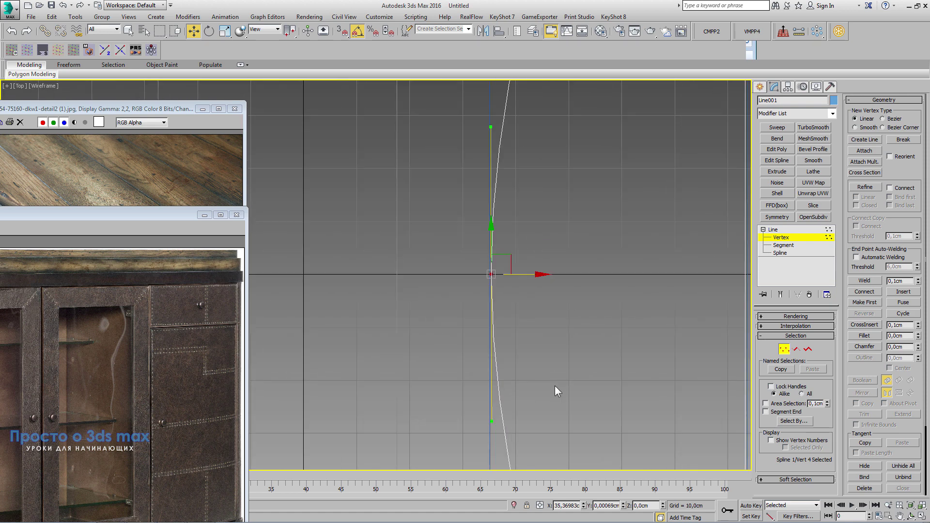
pyautogui.moveTo(491, 421); pyautogui.dragTo(492, 422)
pyautogui.click(791, 326)
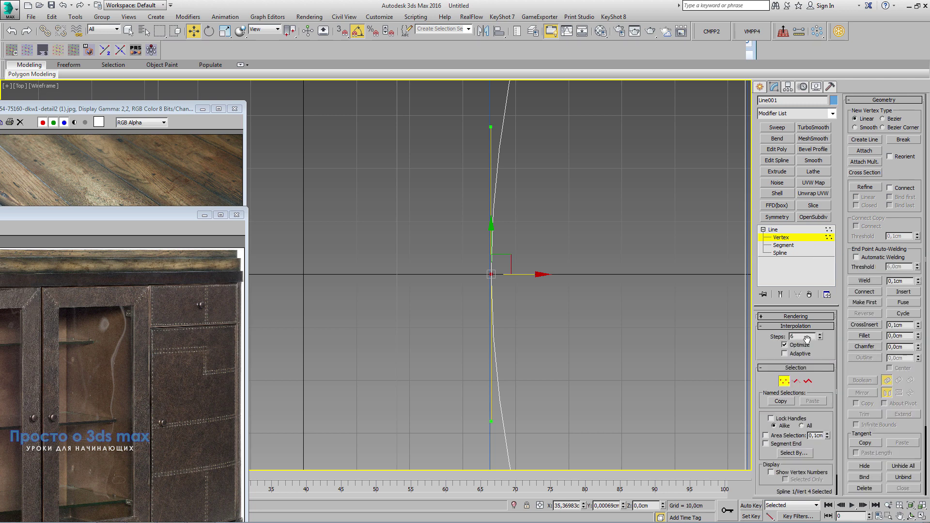
pyautogui.moveTo(615, 391); pyautogui.dragTo(601, 235, button='middle')
pyautogui.scroll(-2, 531, 238)
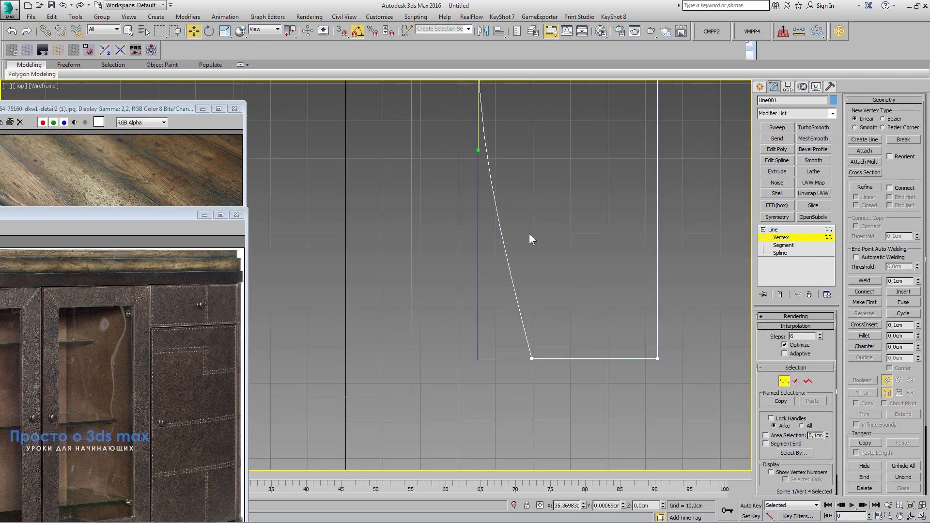
pyautogui.scroll(2, 532, 362)
pyautogui.moveTo(533, 362); pyautogui.dragTo(507, 430, button='middle')
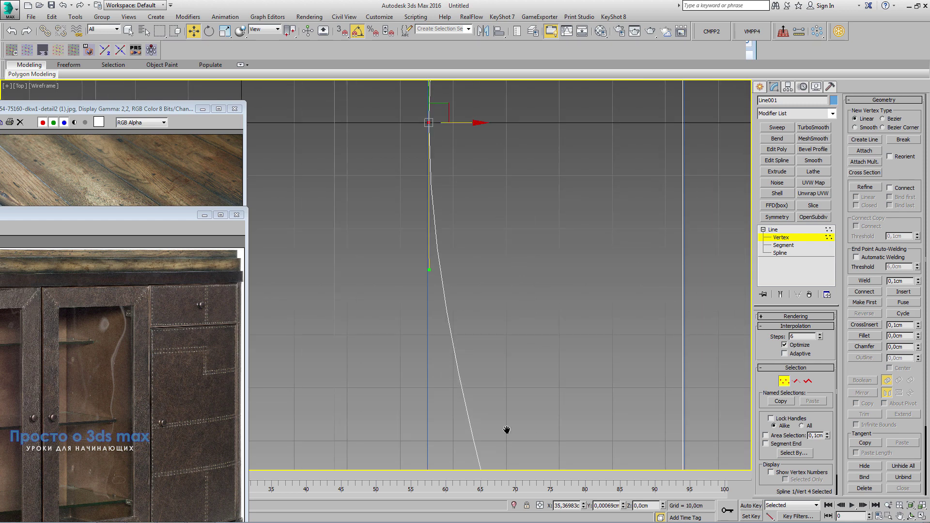
pyautogui.scroll(-3, 468, 401)
pyautogui.scroll(1, 479, 351)
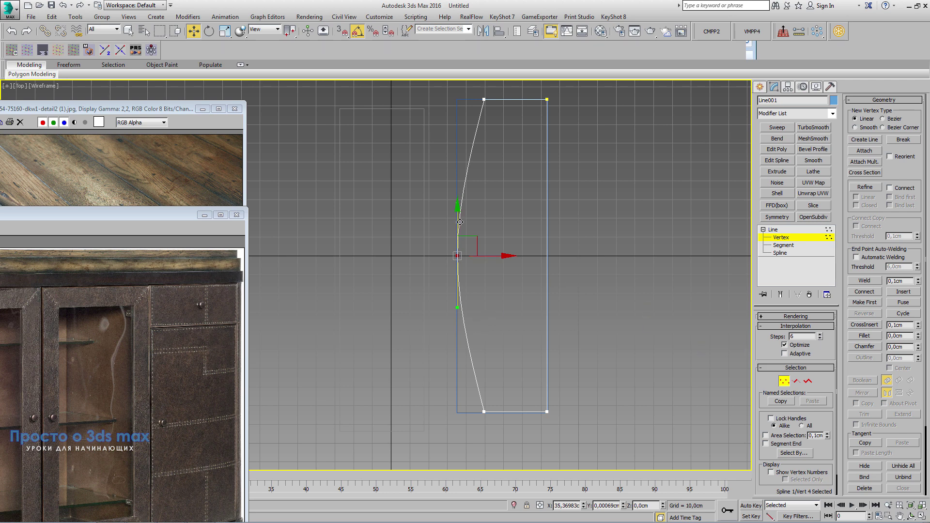
pyautogui.moveTo(457, 308); pyautogui.dragTo(452, 404)
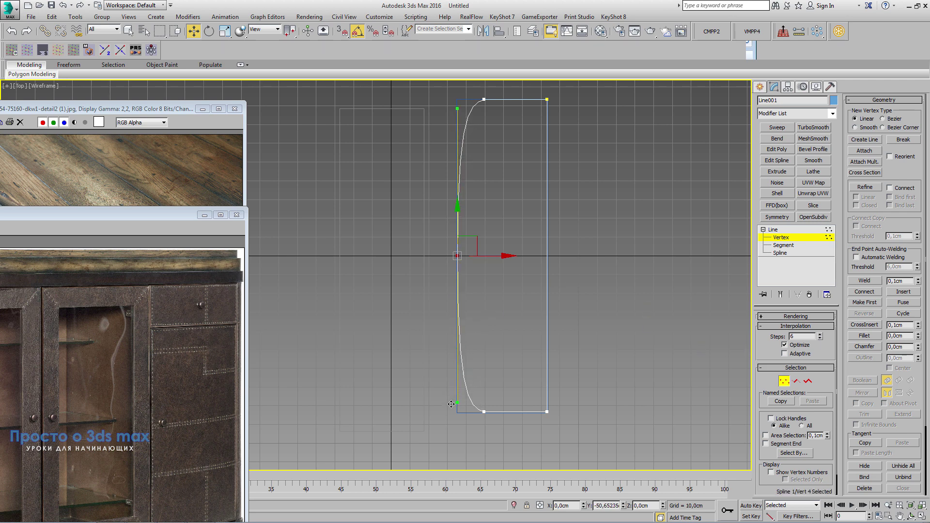
pyautogui.scroll(5, 481, 413)
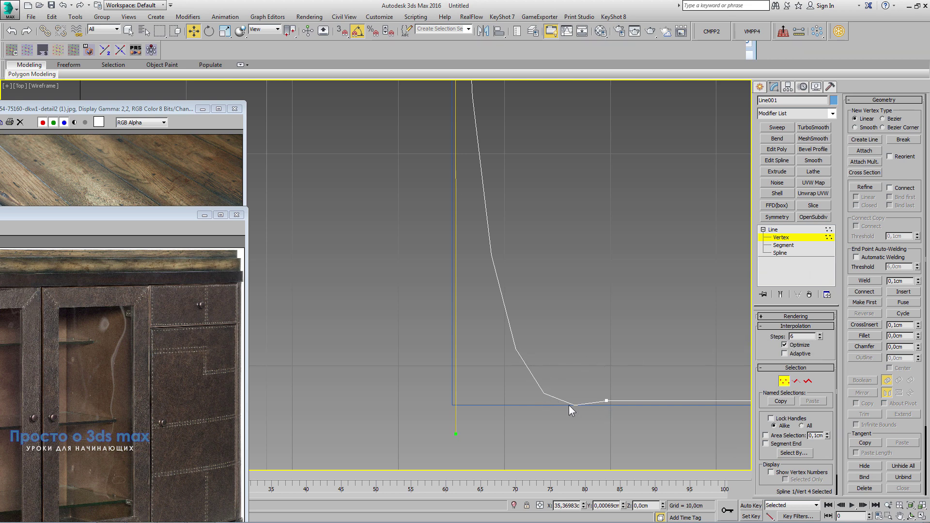
# Raise the spline's interpolation steps and reshape the lower curve to follow the plank edge
pyautogui.click(821, 335)
pyautogui.click(820, 334)
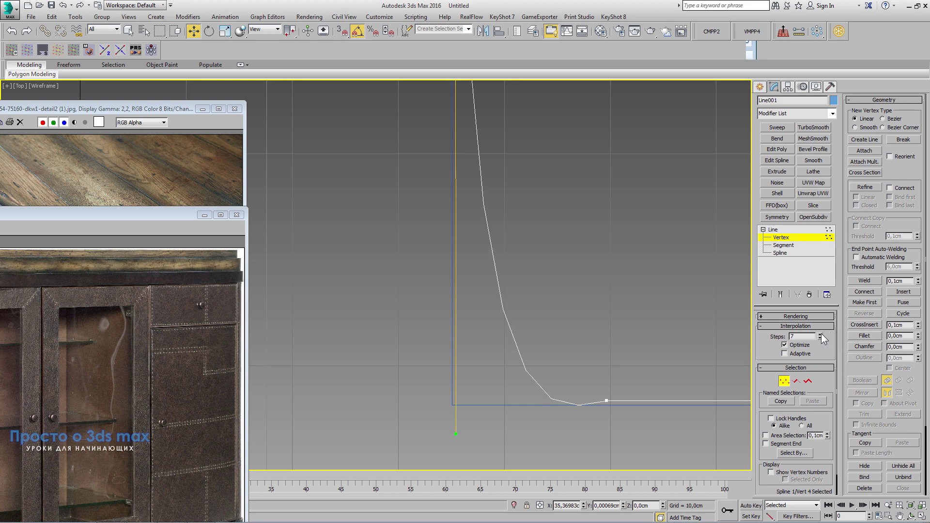
pyautogui.click(820, 334)
pyautogui.click(821, 335)
pyautogui.click(820, 334)
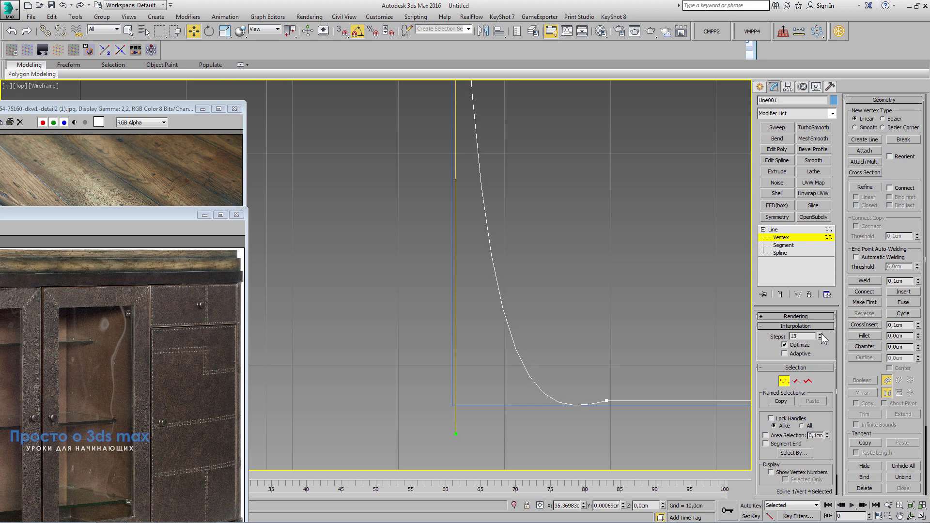
pyautogui.scroll(-2, 504, 267)
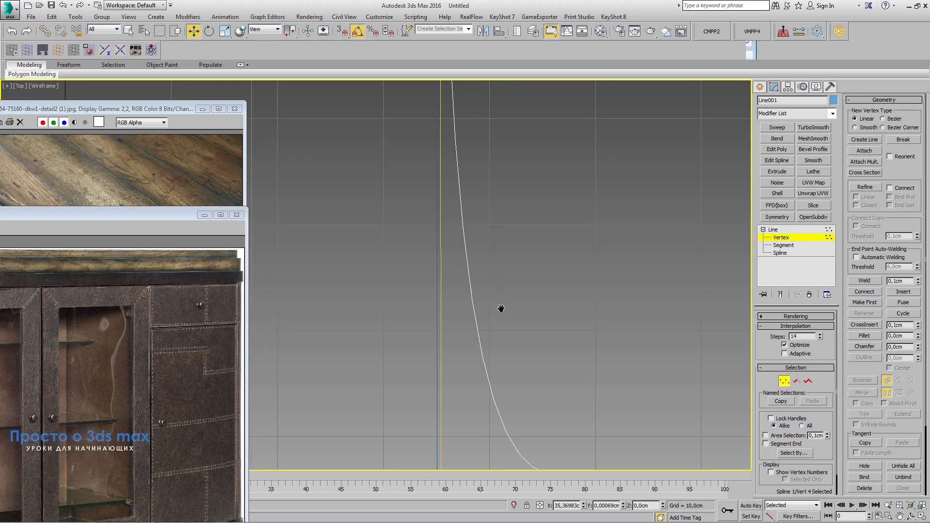
pyautogui.scroll(-3, 501, 310)
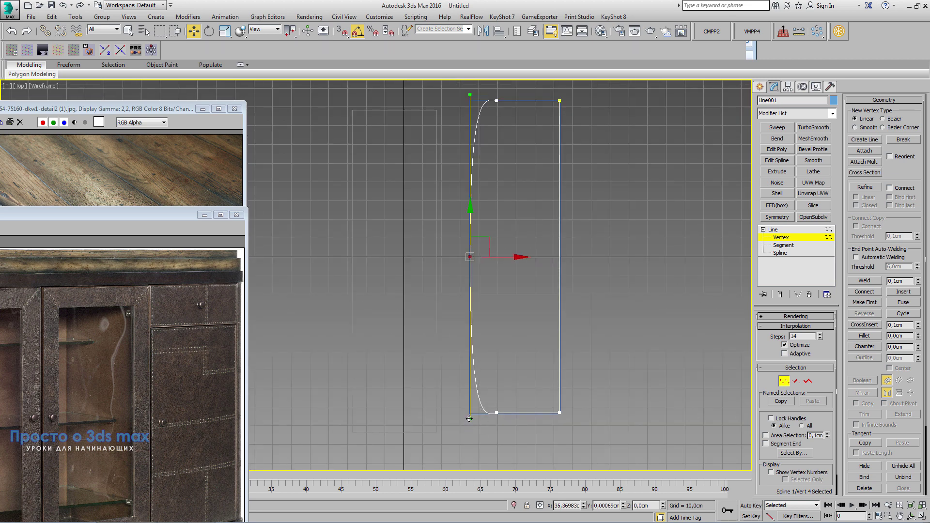
pyautogui.moveTo(470, 418); pyautogui.dragTo(470, 397)
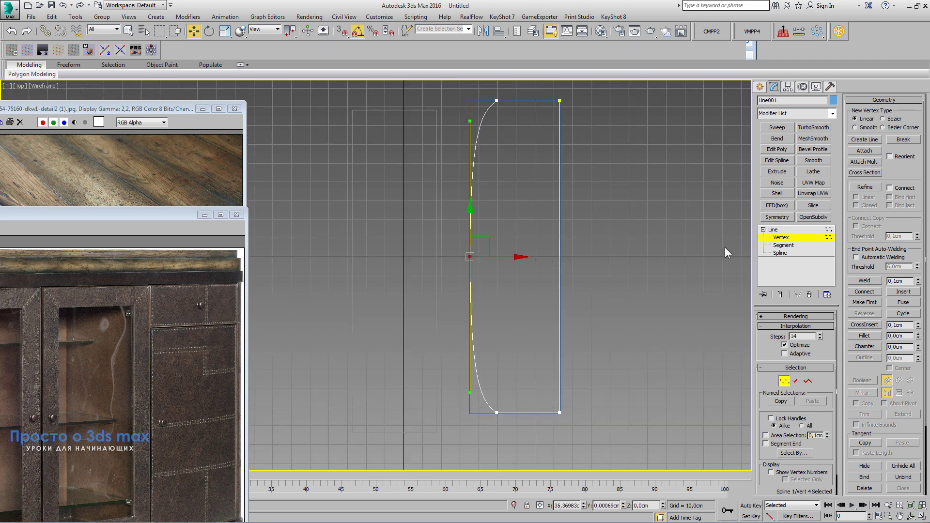
pyautogui.press('F3')
pyautogui.scroll(5, 498, 405)
pyautogui.scroll(3, 499, 411)
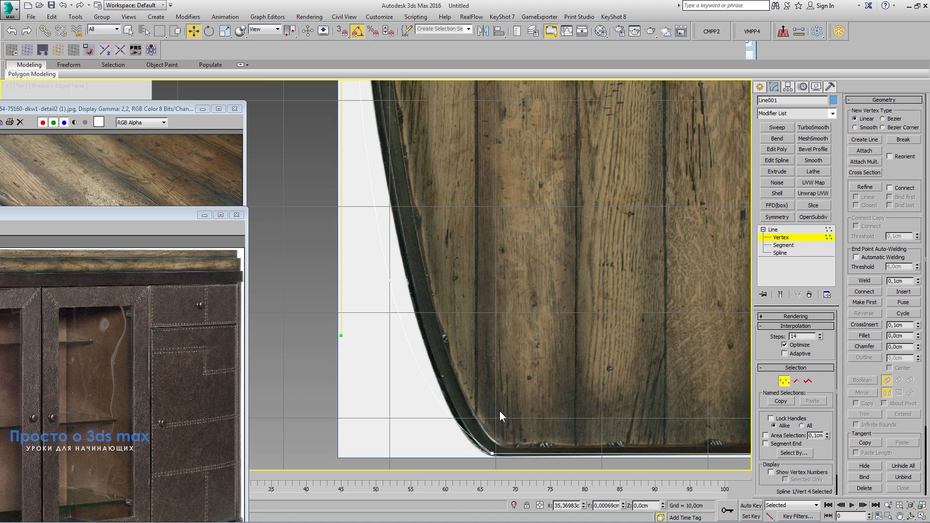
pyautogui.scroll(-2, 429, 398)
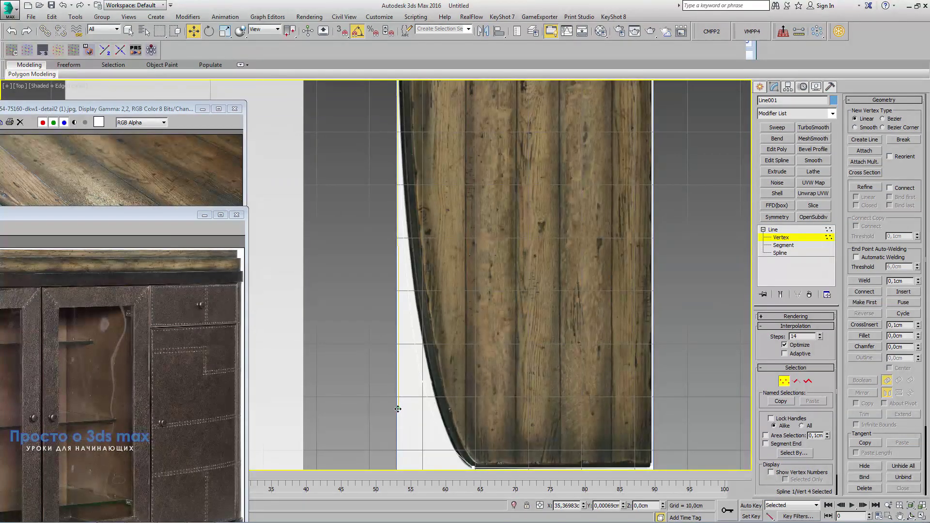
pyautogui.moveTo(398, 409); pyautogui.dragTo(400, 328)
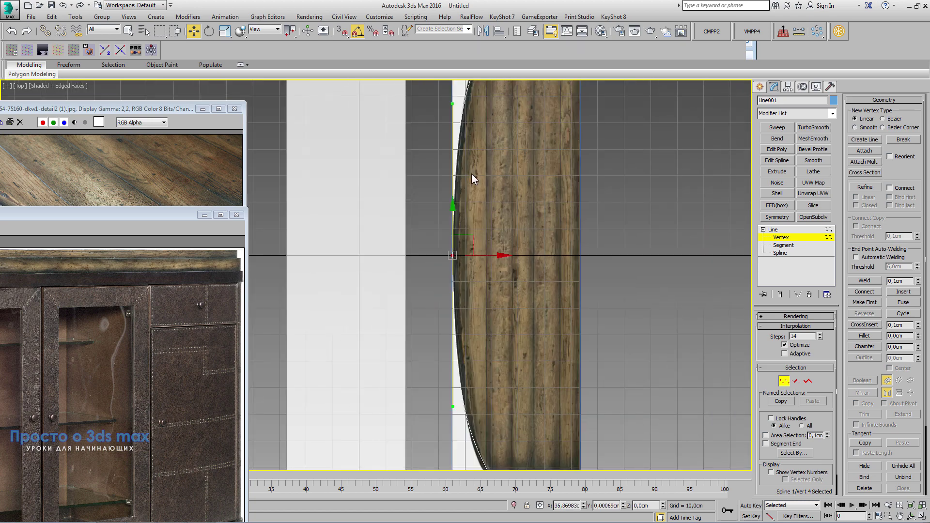
pyautogui.scroll(5, 473, 180)
pyautogui.scroll(-2, 427, 405)
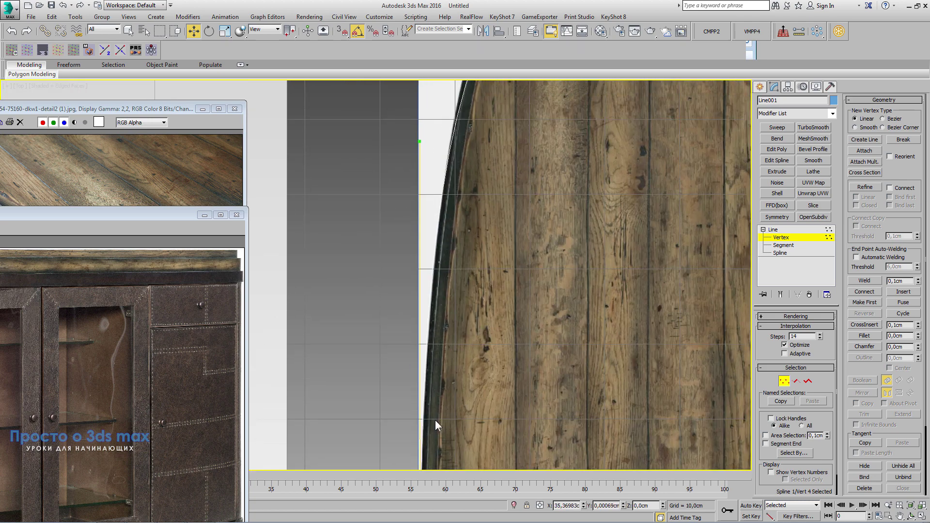
pyautogui.moveTo(435, 420); pyautogui.dragTo(426, 304, button='middle')
pyautogui.scroll(3, 447, 221)
pyautogui.scroll(-3, 447, 221)
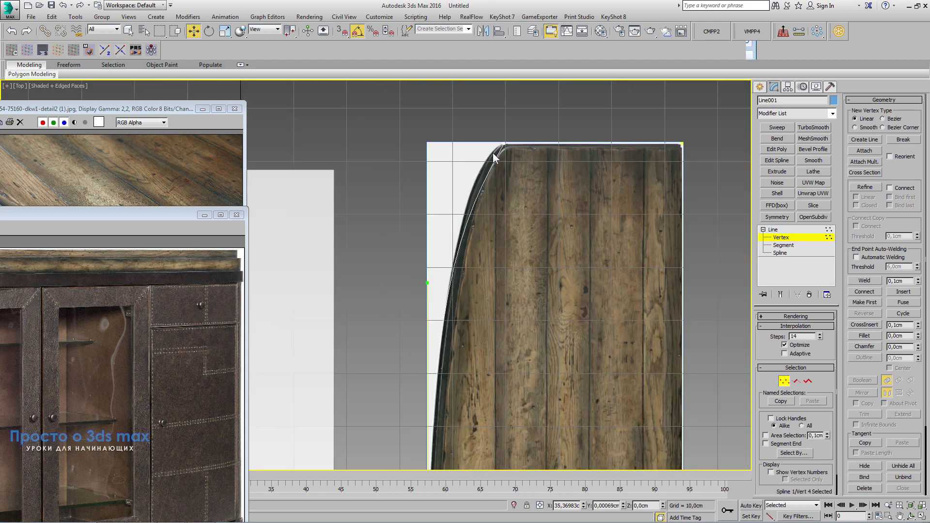
pyautogui.scroll(2, 494, 157)
pyautogui.scroll(4, 505, 140)
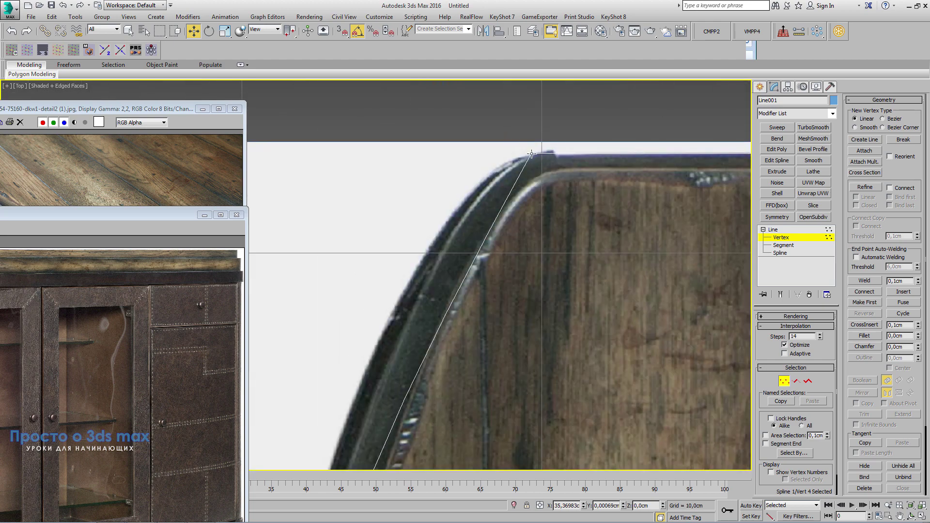
# Make the top corner vertex a Bezier Corner and bend its tangent to match the plank curve
pyautogui.click(532, 154)
pyautogui.rightClick(531, 154)
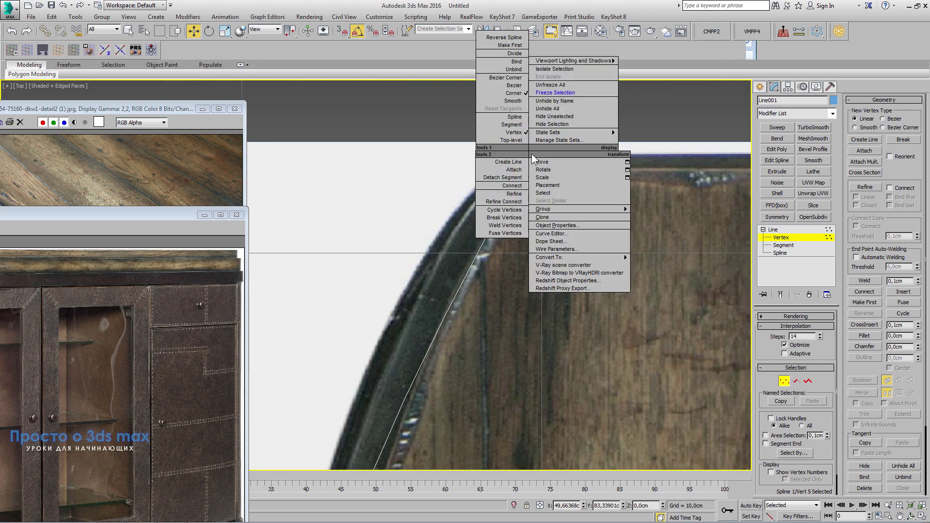
pyautogui.click(513, 78)
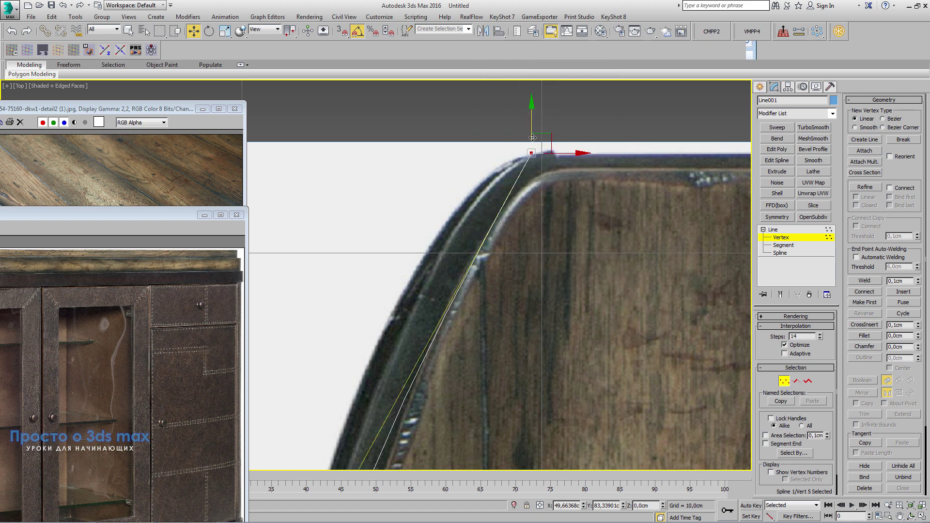
pyautogui.scroll(-3, 537, 203)
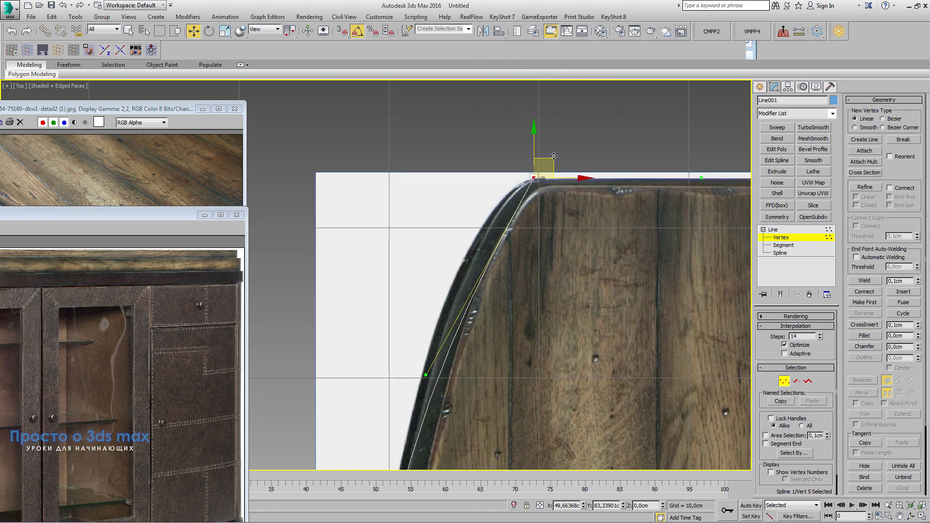
pyautogui.moveTo(425, 375); pyautogui.dragTo(452, 234)
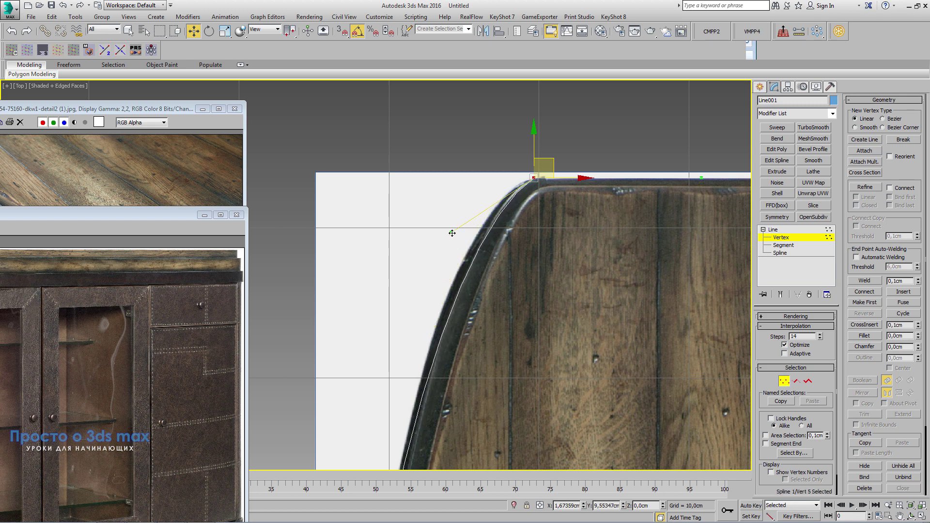
pyautogui.moveTo(452, 233); pyautogui.dragTo(447, 195)
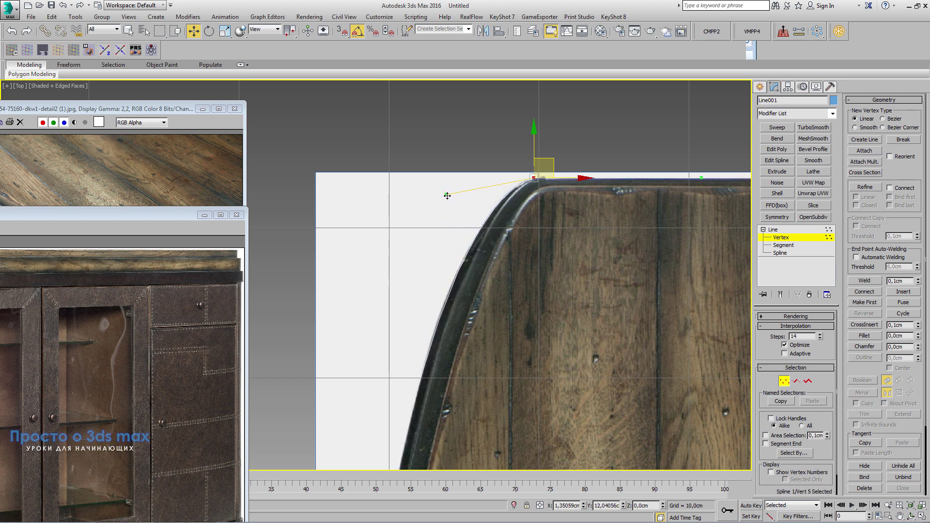
pyautogui.scroll(-3, 487, 153)
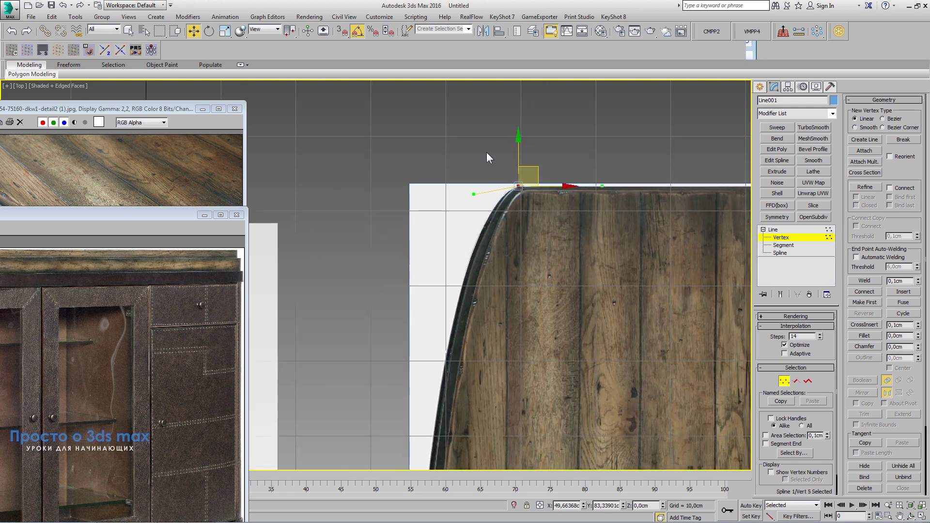
pyautogui.scroll(-3, 498, 312)
pyautogui.scroll(-2, 496, 279)
pyautogui.scroll(3, 485, 286)
pyautogui.scroll(3, 485, 286)
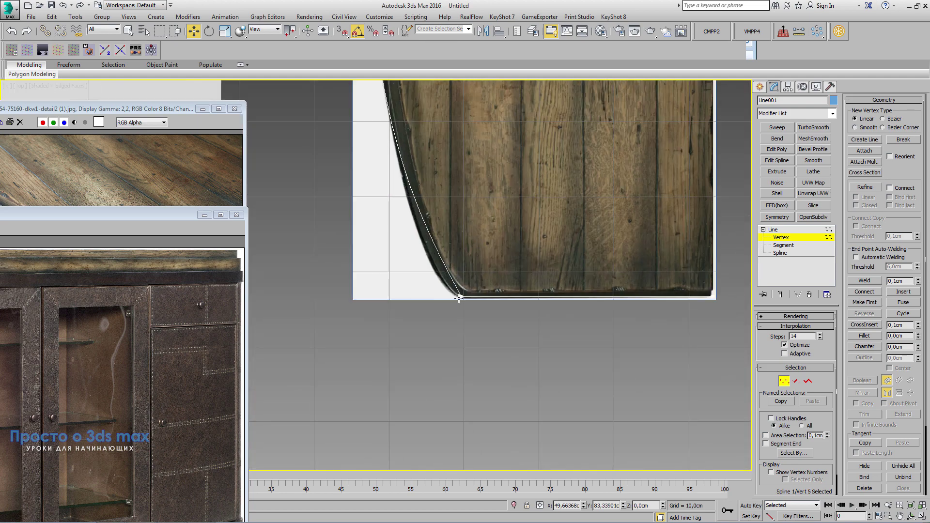
# Make the lower corner vertex a Bezier Corner, bend it along the curved edge, and exit Vertex level
pyautogui.click(461, 293)
pyautogui.rightClick(461, 298)
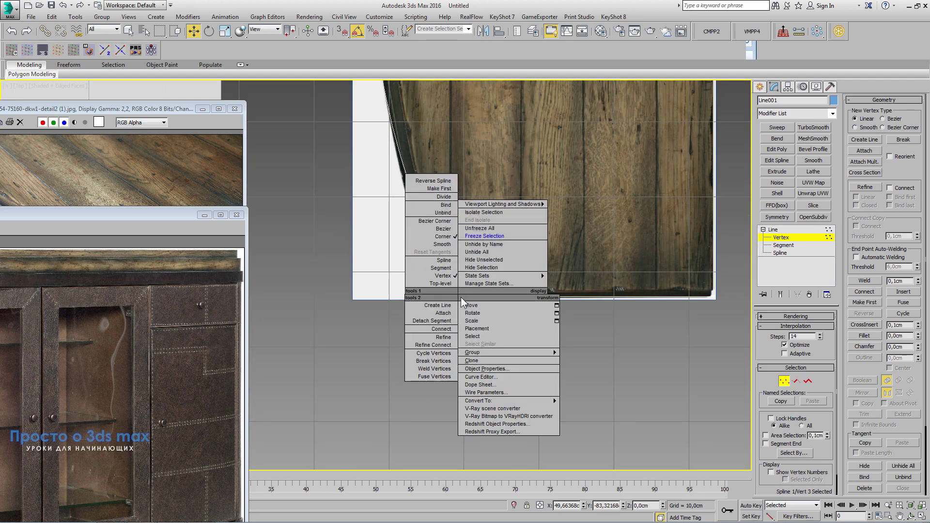
pyautogui.click(430, 220)
pyautogui.scroll(2, 455, 263)
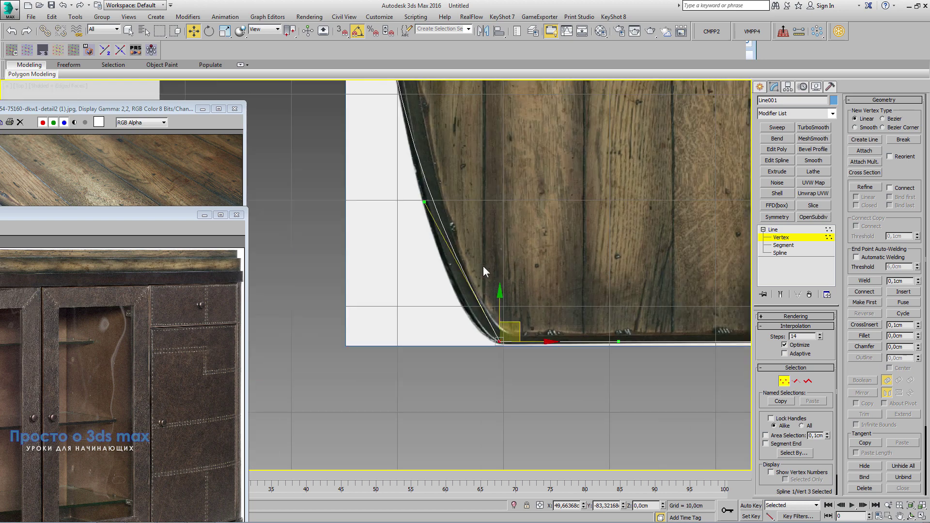
pyautogui.click(524, 321)
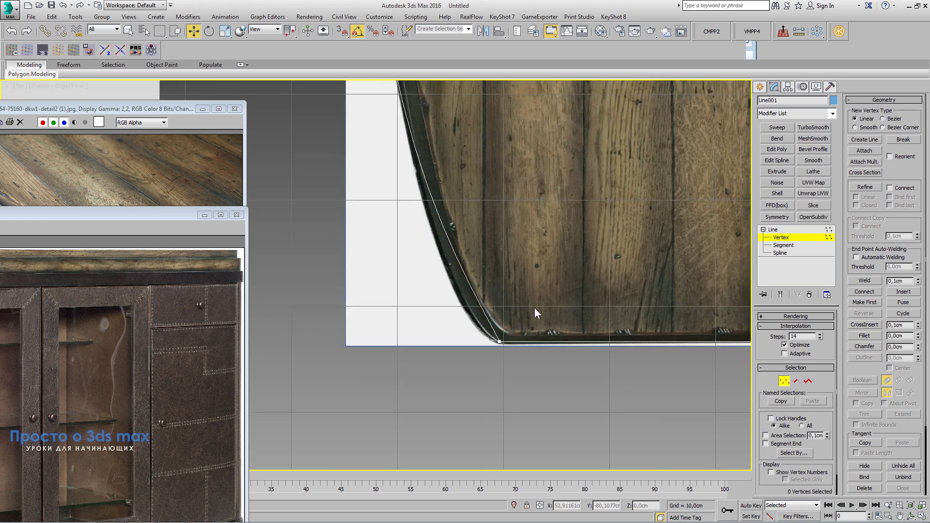
pyautogui.click(497, 342)
pyautogui.moveTo(426, 206); pyautogui.dragTo(448, 342)
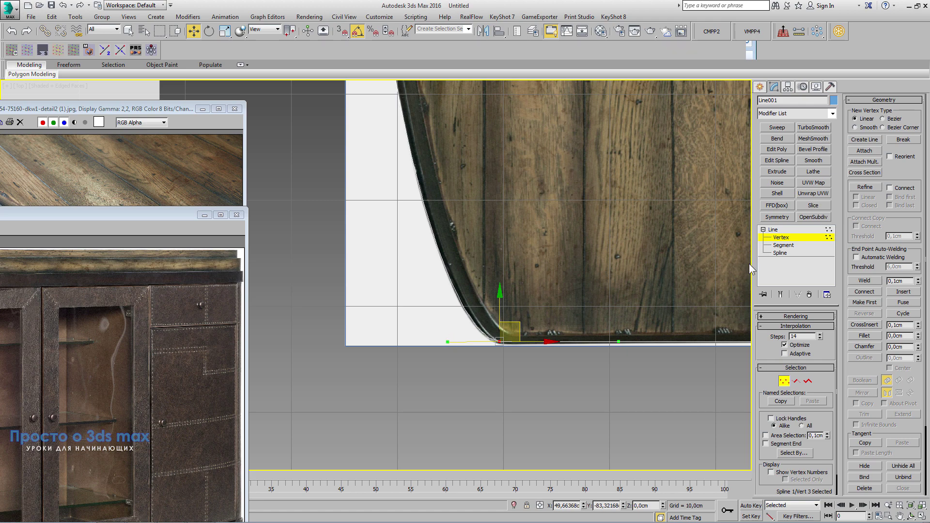
pyautogui.click(796, 230)
# Move the Line001 outline to the right, off the reference image
pyautogui.moveTo(497, 356); pyautogui.dragTo(555, 381, button='middle')
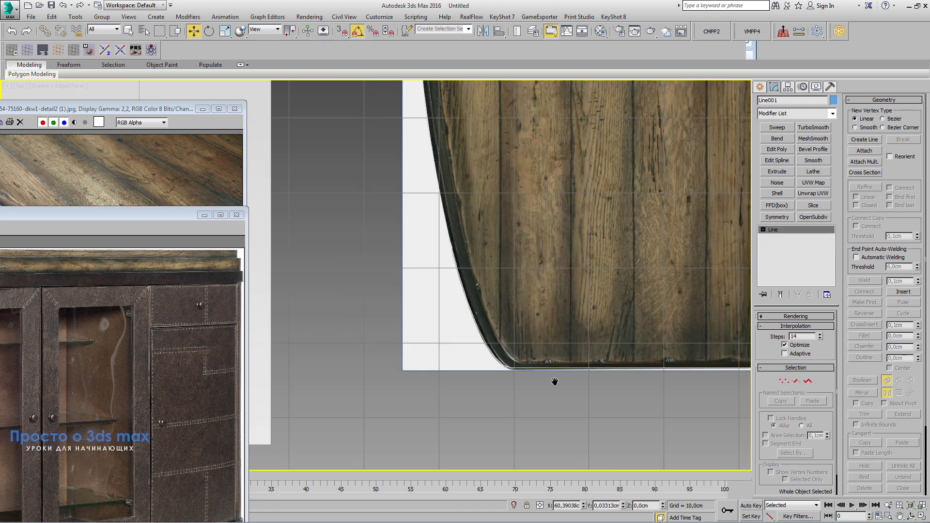
pyautogui.scroll(-3, 555, 381)
pyautogui.scroll(-3, 555, 382)
pyautogui.click(772, 232)
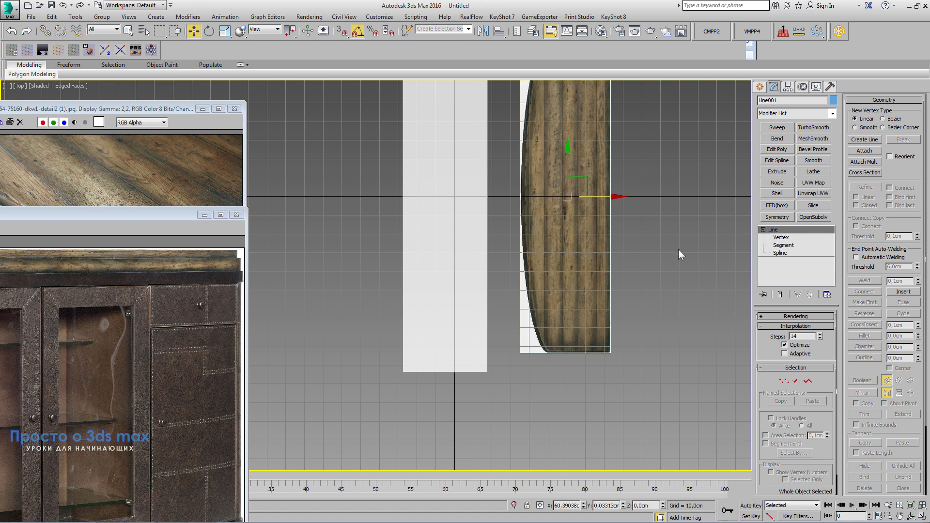
pyautogui.scroll(-2, 526, 231)
pyautogui.keyDown('shift'); pyautogui.moveTo(599, 284); pyautogui.dragTo(670, 284); pyautogui.keyUp('shift')
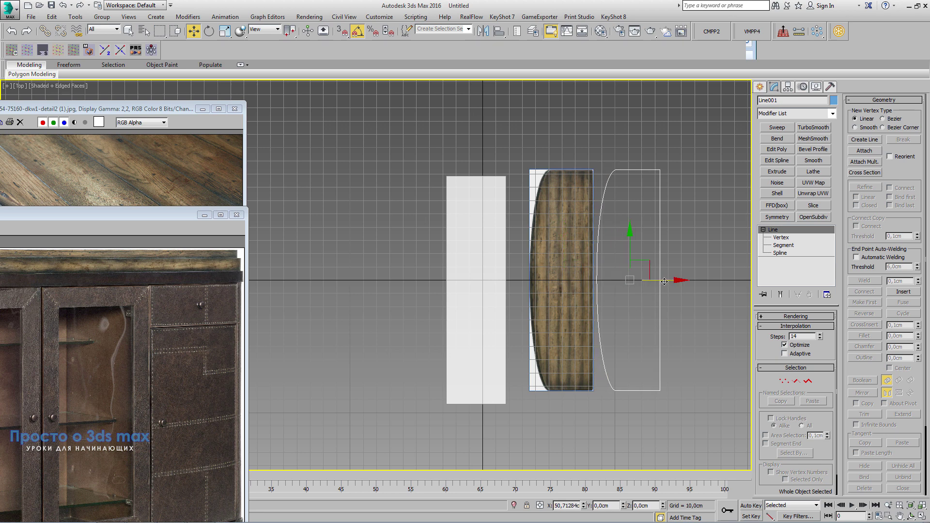
# Add an Extrude modifier to the outline with an Amount of 6,5cm
pyautogui.click(762, 229)
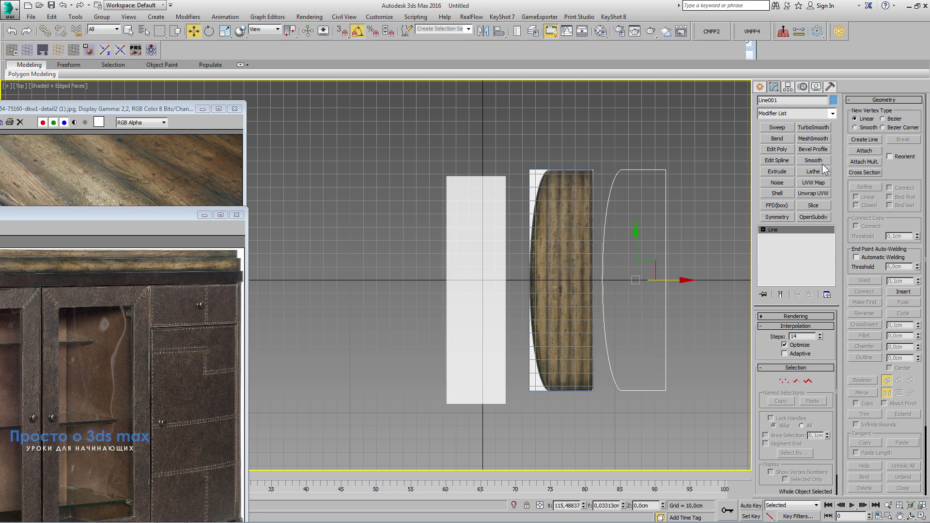
pyautogui.click(778, 172)
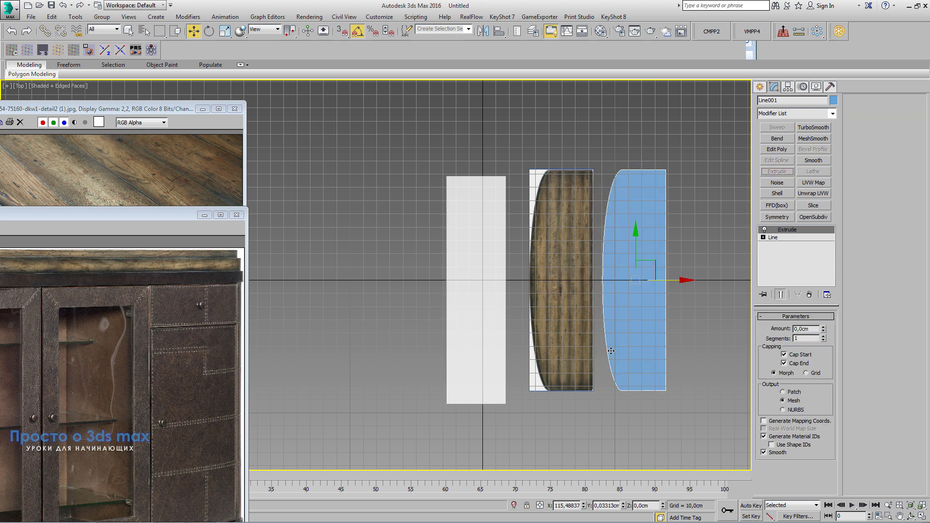
pyautogui.moveTo(824, 329); pyautogui.dragTo(823, 318)
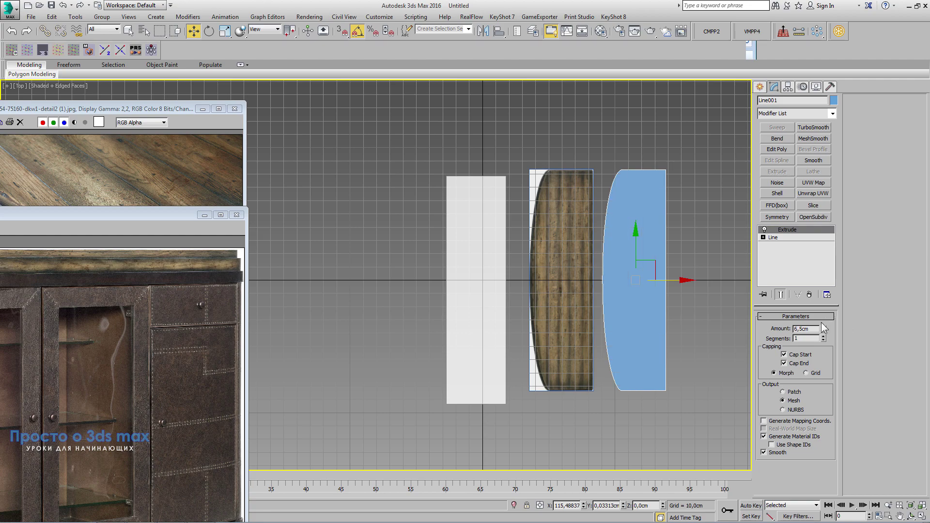
pyautogui.moveTo(538, 349)
pyautogui.keyDown('alt'); pyautogui.mouseDown(button='middle')
pyautogui.moveTo(481, 362)
pyautogui.moveTo(528, 318)
pyautogui.moveTo(507, 294)
pyautogui.moveTo(544, 322)
pyautogui.moveTo(558, 318)
pyautogui.mouseUp(button='middle'); pyautogui.keyUp('alt')
# Slide the slab along X into the cabinet box and raise it onto the box top
pyautogui.click(167, 222)
pyautogui.moveTo(155, 216); pyautogui.dragTo(304, 191)
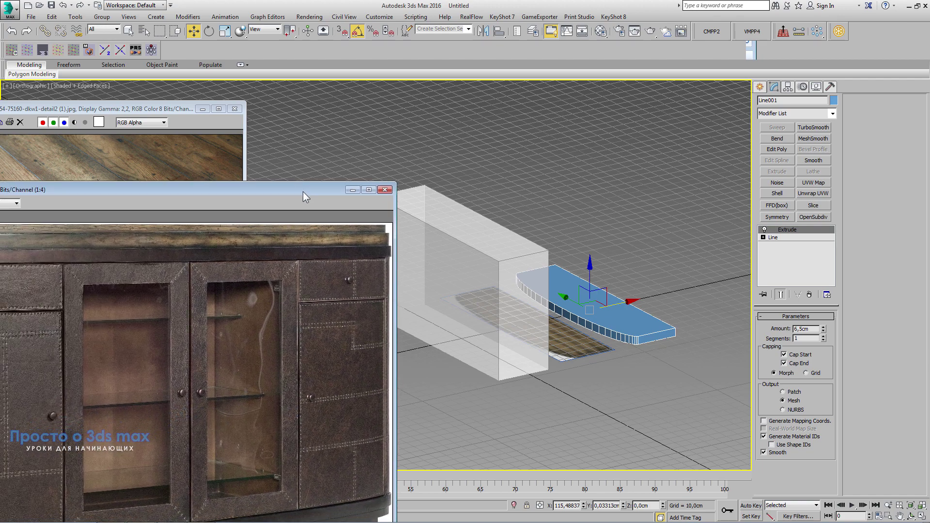
pyautogui.keyDown('alt'); pyautogui.moveTo(572, 366); pyautogui.dragTo(584, 363, button='middle'); pyautogui.keyUp('alt')
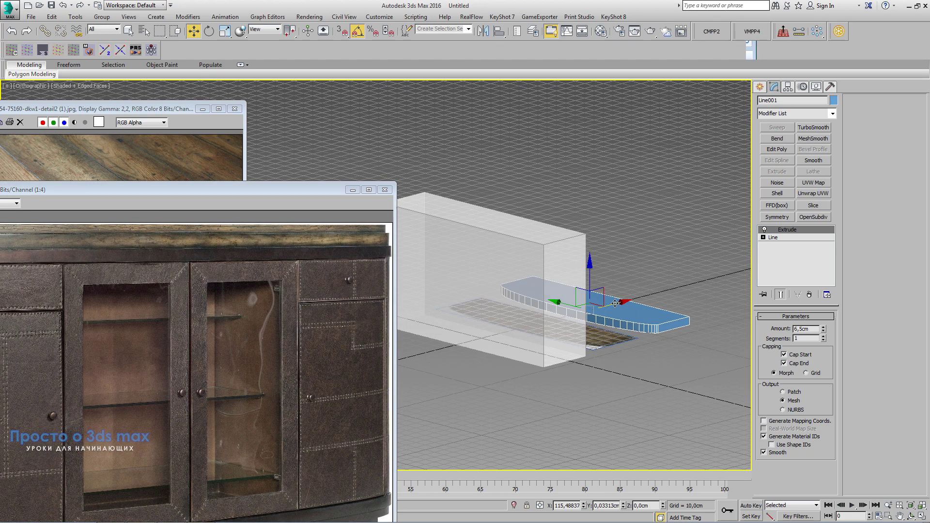
pyautogui.moveTo(613, 305)
pyautogui.mouseDown()
pyautogui.moveTo(543, 333)
pyautogui.moveTo(502, 326)
pyautogui.mouseUp()
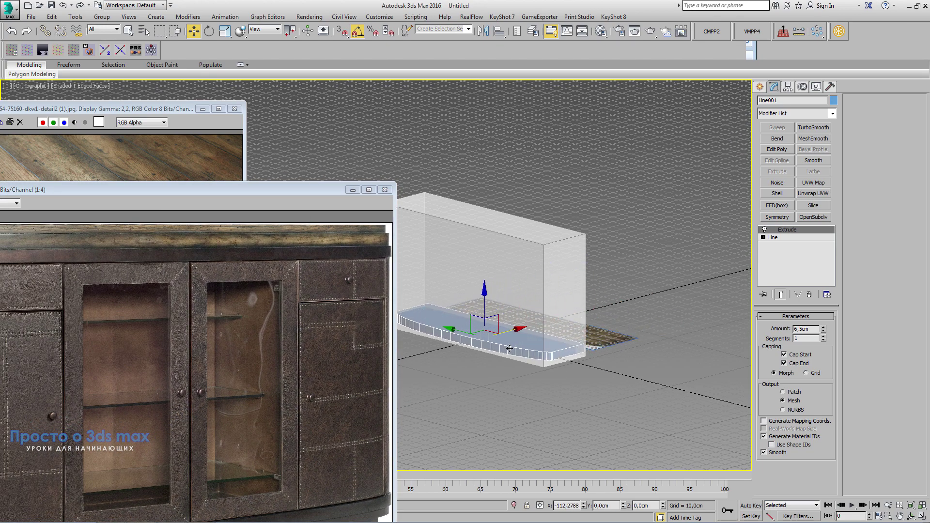
pyautogui.moveTo(557, 368)
pyautogui.keyDown('alt'); pyautogui.mouseDown(button='middle')
pyautogui.moveTo(571, 376)
pyautogui.moveTo(540, 363)
pyautogui.mouseUp(button='middle'); pyautogui.keyUp('alt')
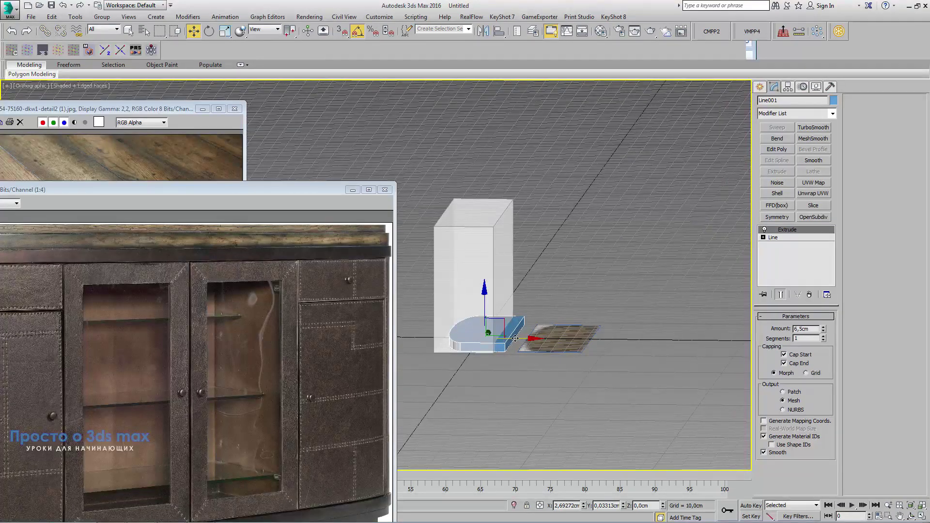
pyautogui.moveTo(513, 340); pyautogui.dragTo(504, 342)
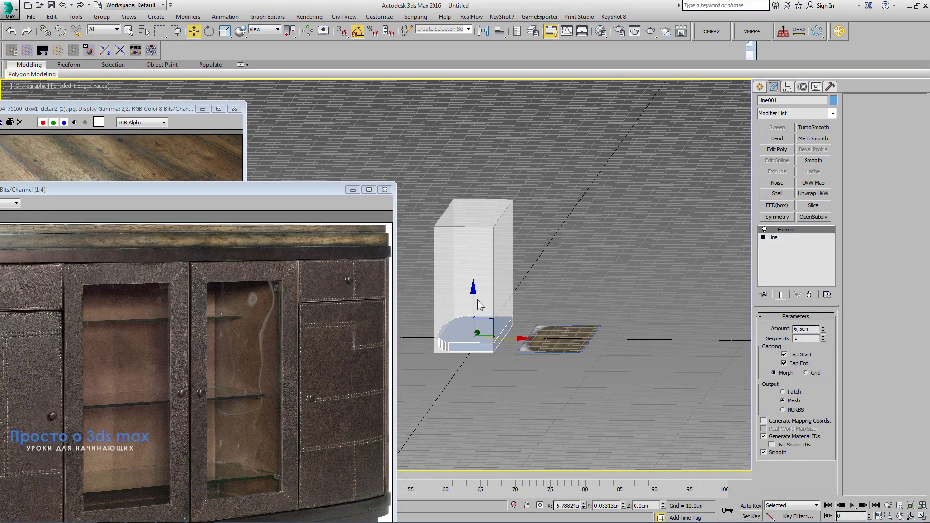
pyautogui.moveTo(473, 305); pyautogui.dragTo(486, 199)
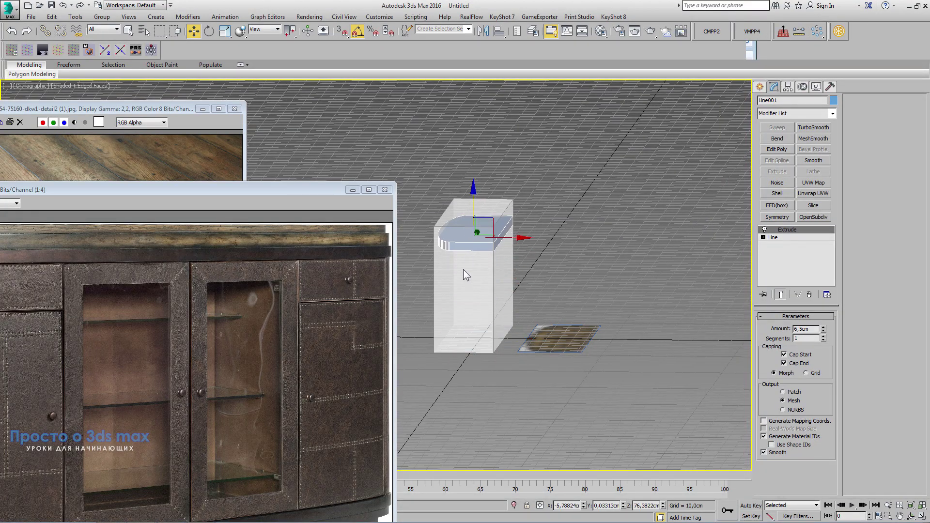
pyautogui.keyDown('alt'); pyautogui.moveTo(463, 270); pyautogui.dragTo(569, 356, button='middle'); pyautogui.keyUp('alt')
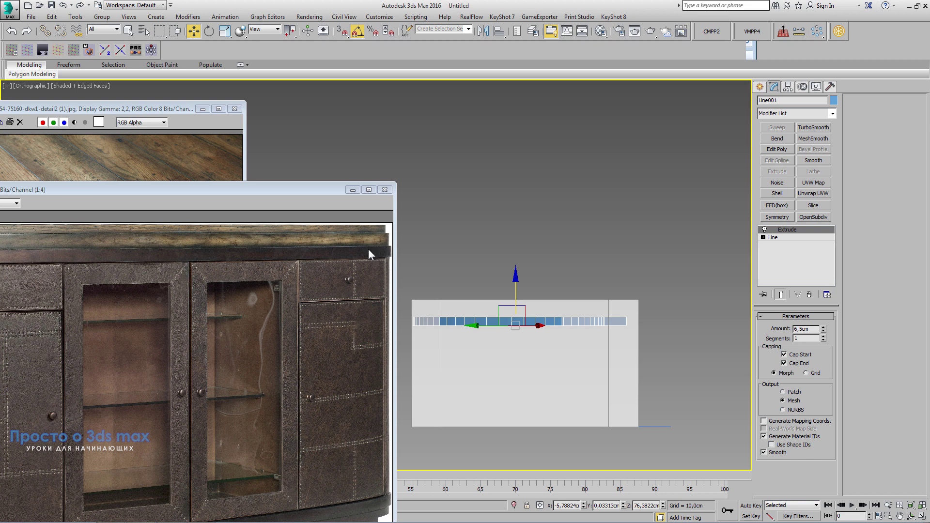
pyautogui.moveTo(509, 291); pyautogui.dragTo(508, 284)
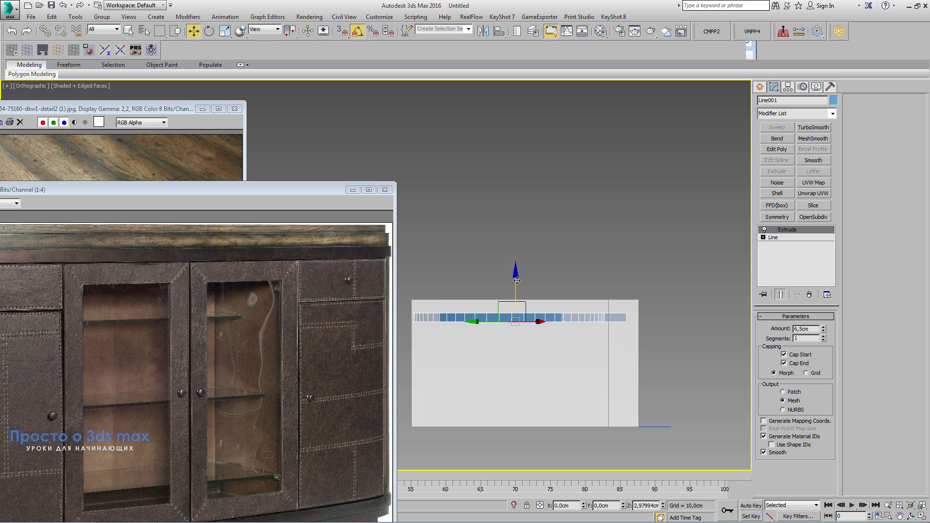
# Reduce the slab's Extrude Amount to 5,0cm, keeping a single slab
pyautogui.scroll(3, 487, 307)
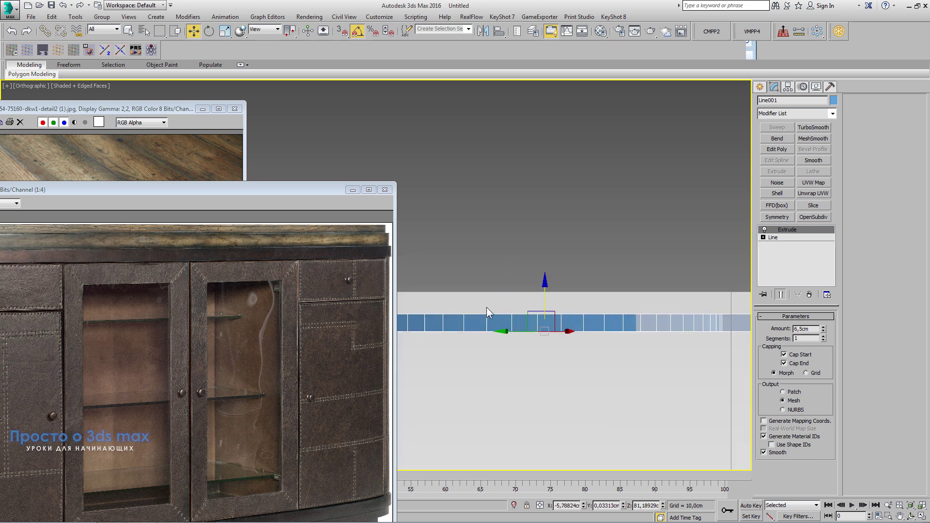
pyautogui.scroll(2, 487, 307)
pyautogui.moveTo(823, 328); pyautogui.dragTo(823, 329)
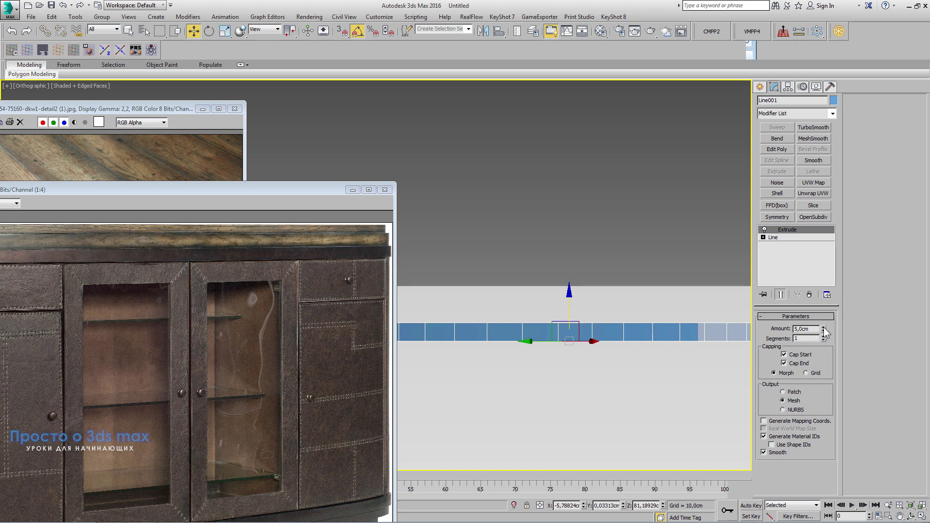
pyautogui.scroll(-2, 565, 320)
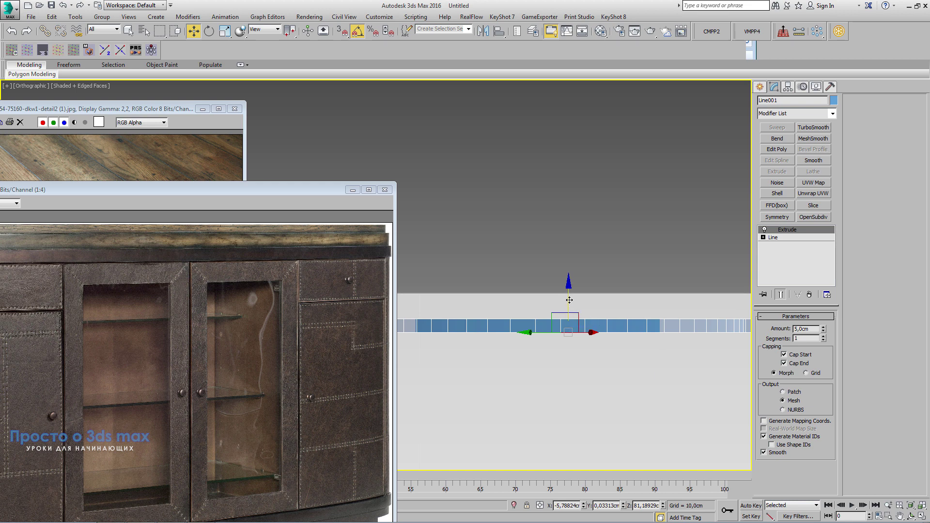
pyautogui.keyDown('shift'); pyautogui.moveTo(569, 300); pyautogui.dragTo(577, 285); pyautogui.keyUp('shift')
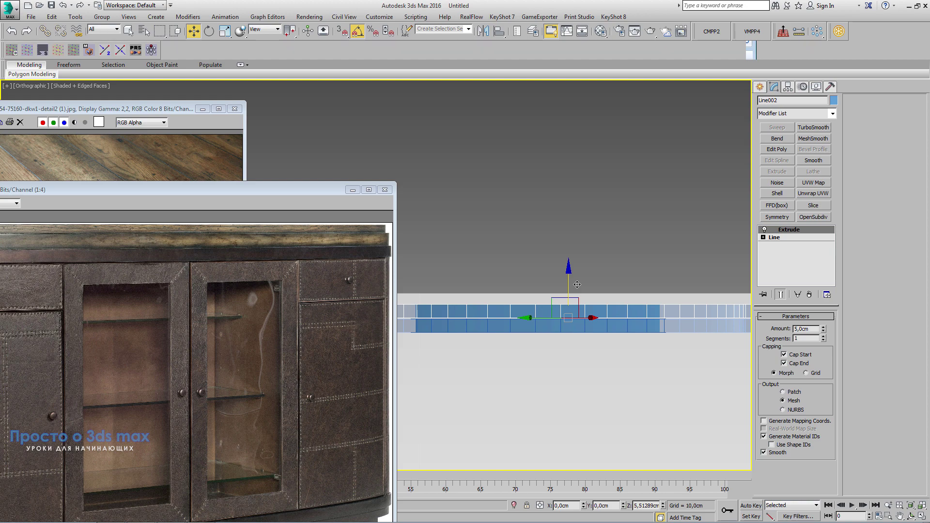
pyautogui.rightClick(577, 285)
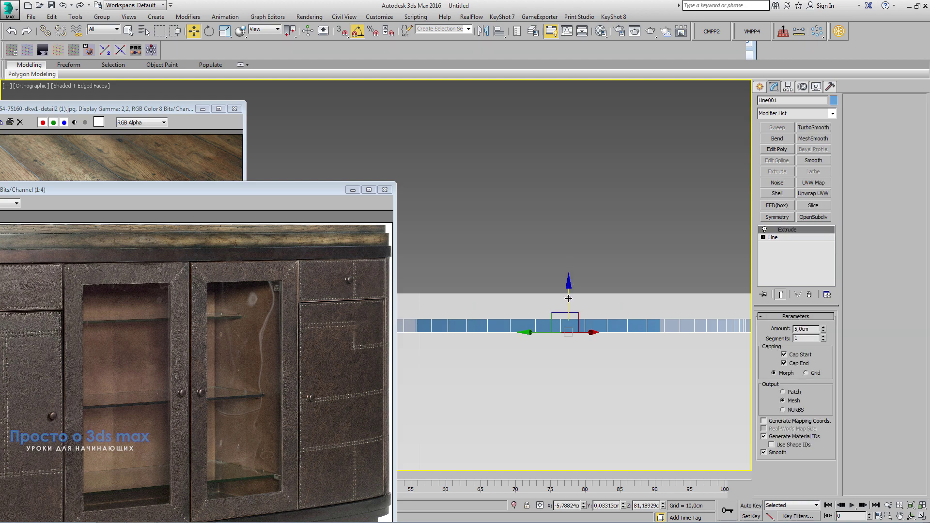
pyautogui.moveTo(597, 304)
pyautogui.keyDown('alt'); pyautogui.mouseDown(button='middle')
pyautogui.moveTo(628, 308)
pyautogui.moveTo(625, 336)
pyautogui.mouseUp(button='middle'); pyautogui.keyUp('alt')
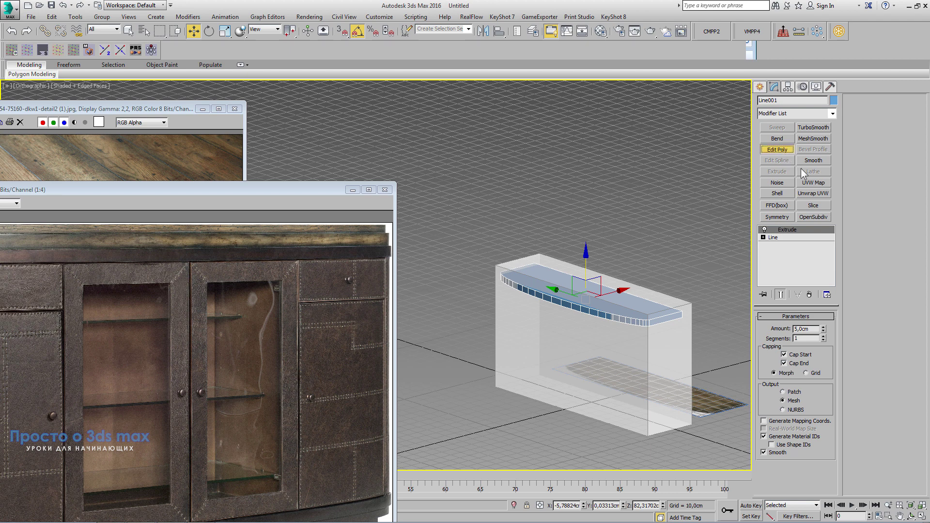
# Add an Edit Poly modifier to the slab and select its top polygons
pyautogui.click(774, 229)
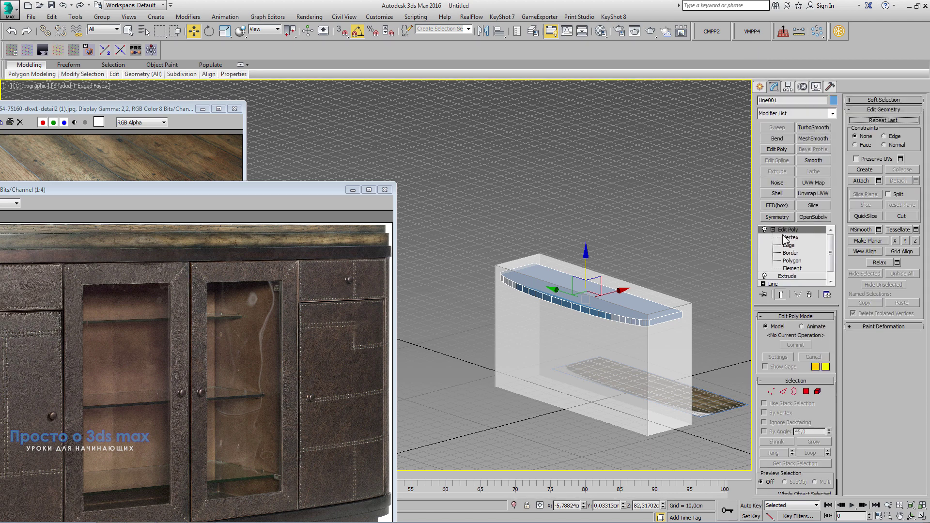
pyautogui.click(794, 261)
pyautogui.click(628, 306)
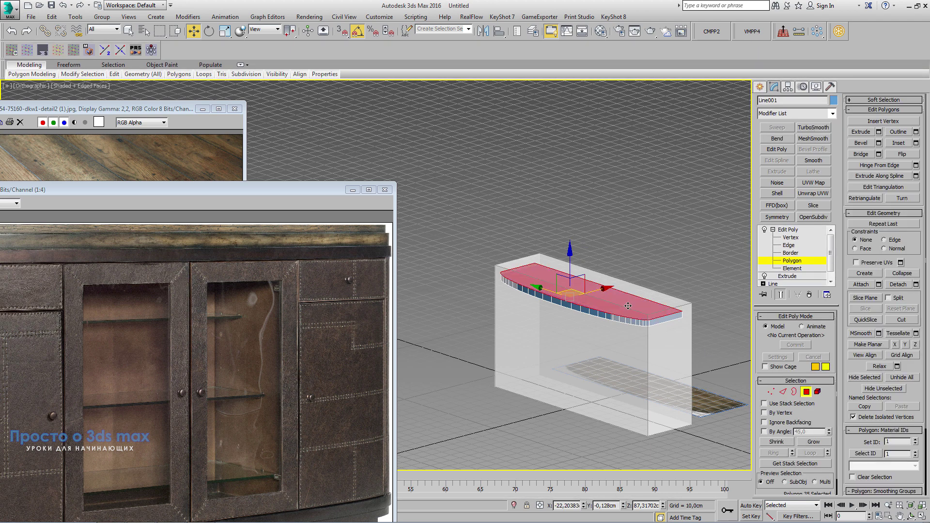
# Inset the selected top polygons by 1 cm
pyautogui.click(916, 143)
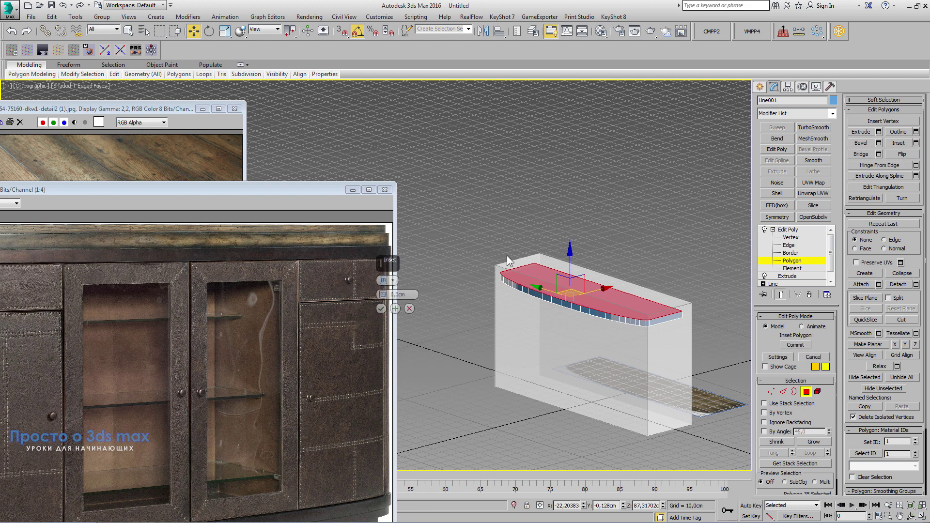
pyautogui.moveTo(383, 294); pyautogui.dragTo(383, 285)
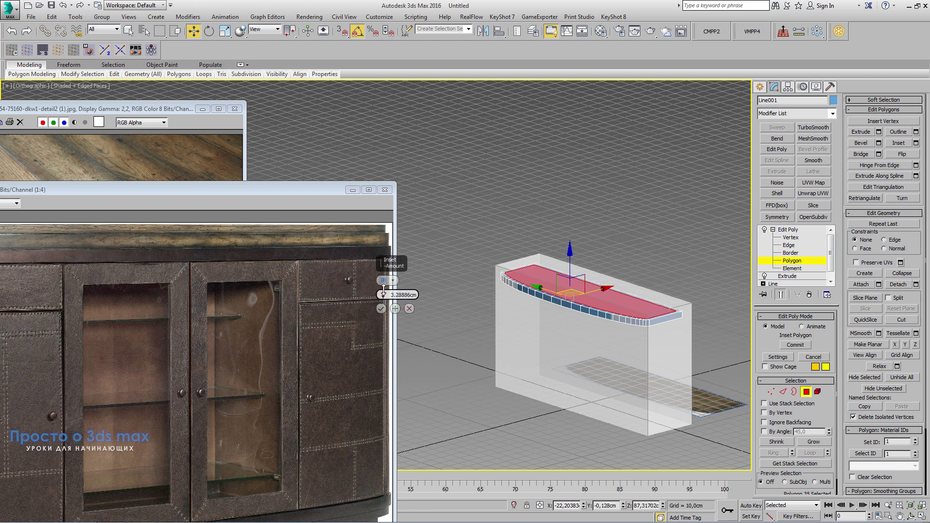
pyautogui.keyDown('alt'); pyautogui.moveTo(629, 298); pyautogui.dragTo(629, 317, button='middle'); pyautogui.keyUp('alt')
pyautogui.scroll(5, 669, 348)
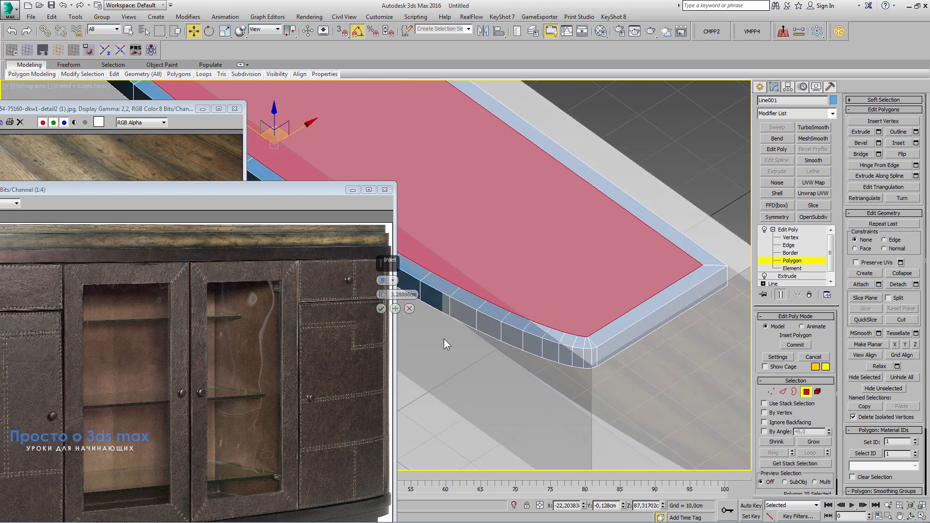
pyautogui.moveTo(383, 294); pyautogui.dragTo(383, 305)
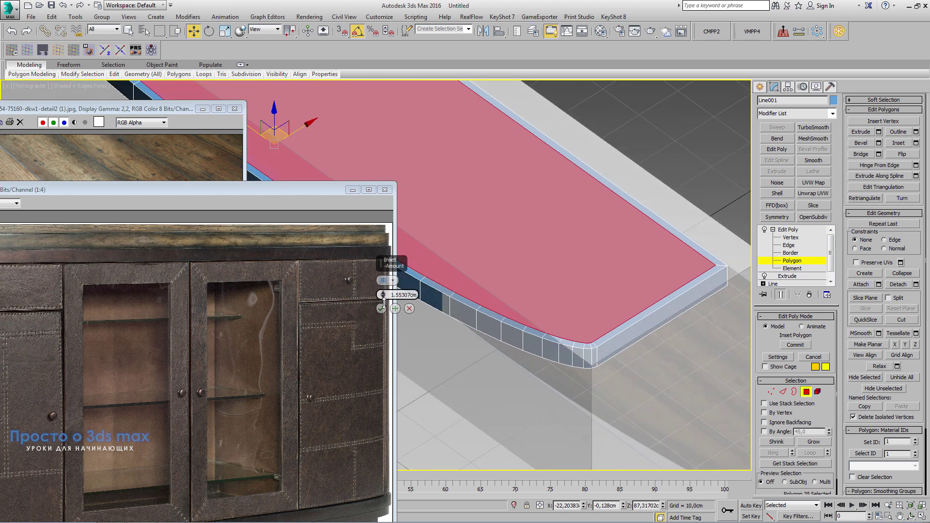
pyautogui.click(206, 121)
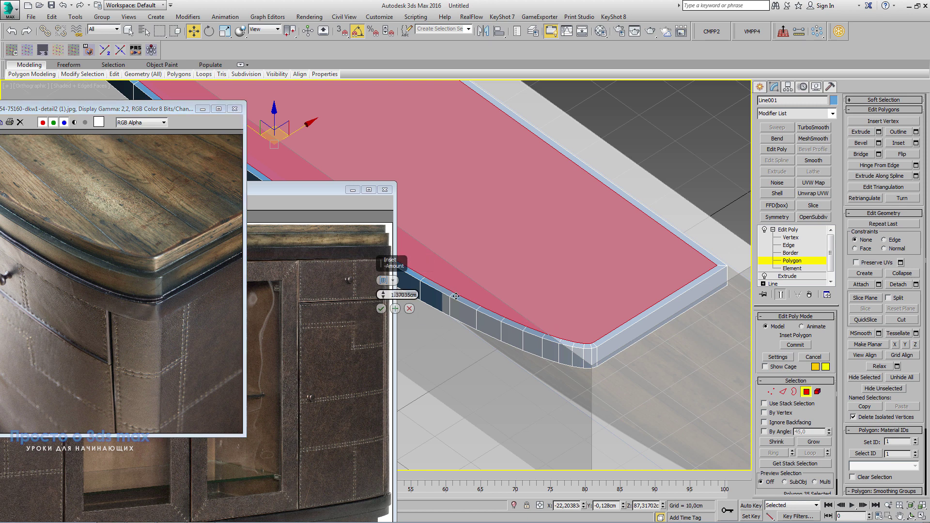
pyautogui.write('10')
pyautogui.press('BackSpace')
pyautogui.press('BackSpace')
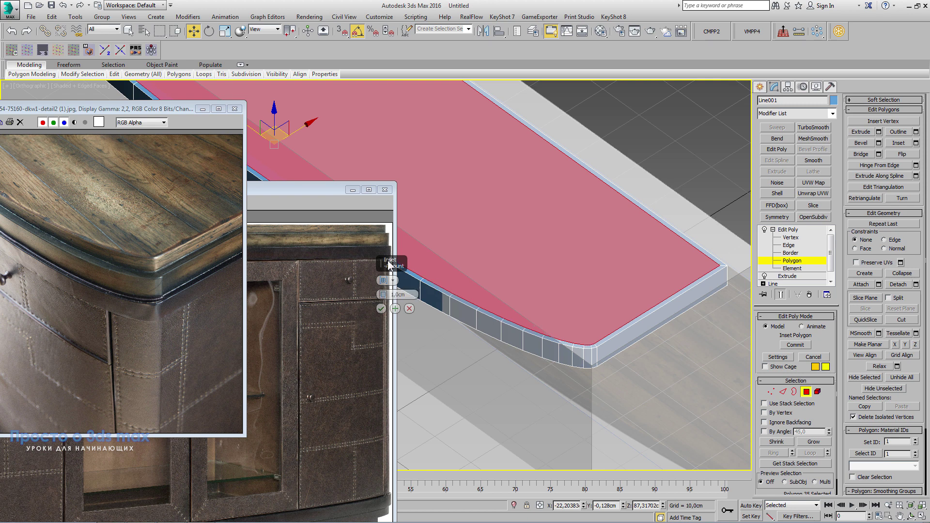
pyautogui.press('Return')
# Confirm the 1 cm inset and extrude the inset top polygons about 4.5 cm high
pyautogui.click(383, 309)
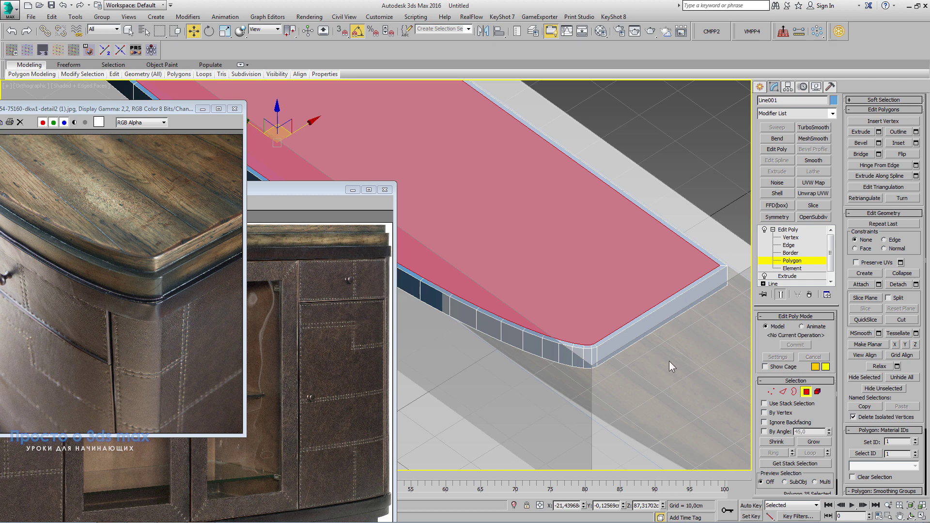
pyautogui.click(878, 133)
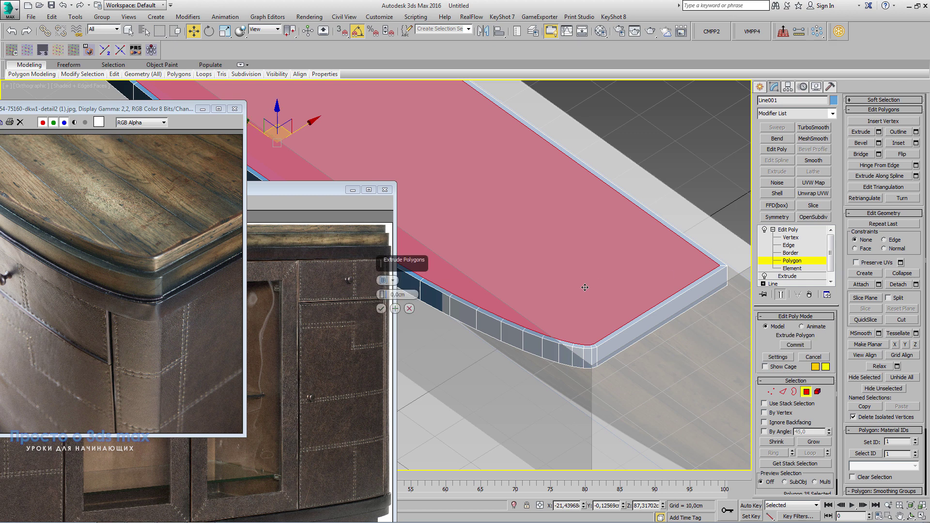
pyautogui.moveTo(421, 294); pyautogui.dragTo(618, 342)
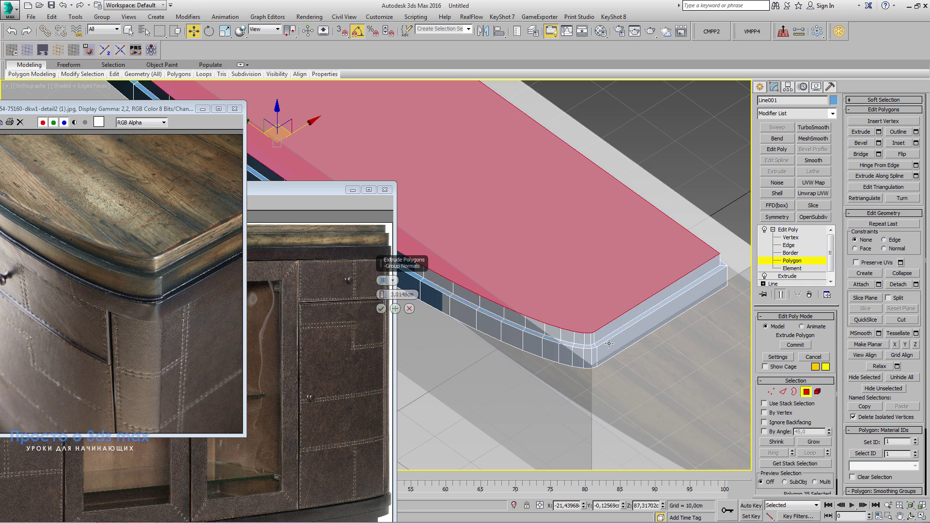
pyautogui.keyDown('alt'); pyautogui.moveTo(618, 342); pyautogui.dragTo(639, 306, button='middle'); pyautogui.keyUp('alt')
pyautogui.moveTo(627, 309); pyautogui.dragTo(651, 321, button='middle')
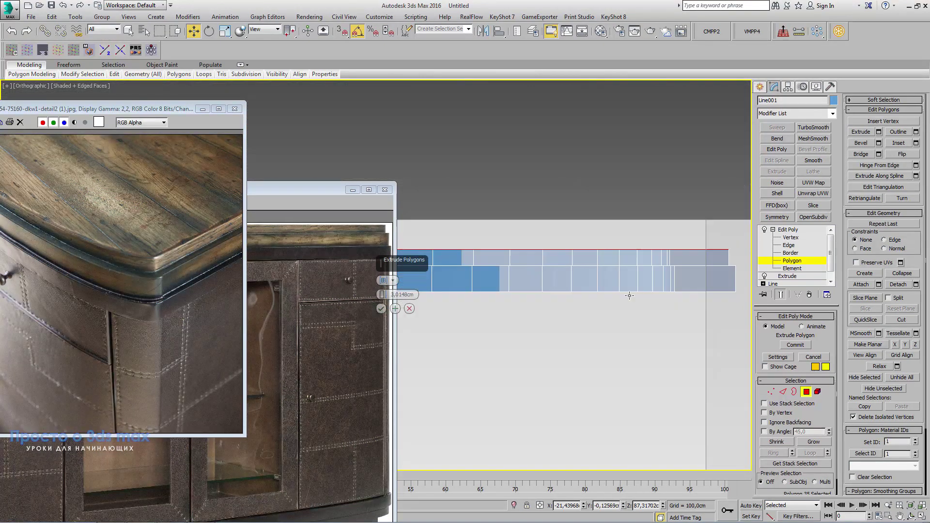
pyautogui.moveTo(383, 293); pyautogui.dragTo(385, 286)
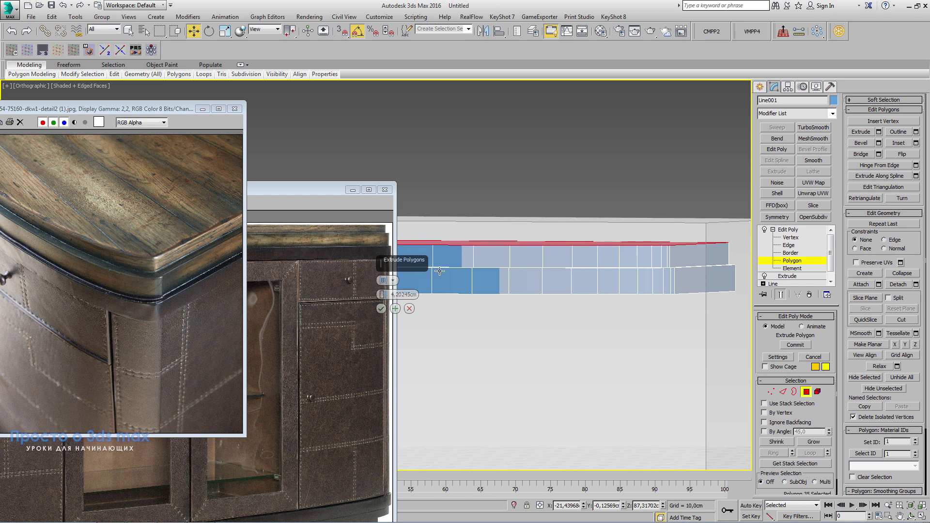
pyautogui.moveTo(383, 294); pyautogui.dragTo(383, 292)
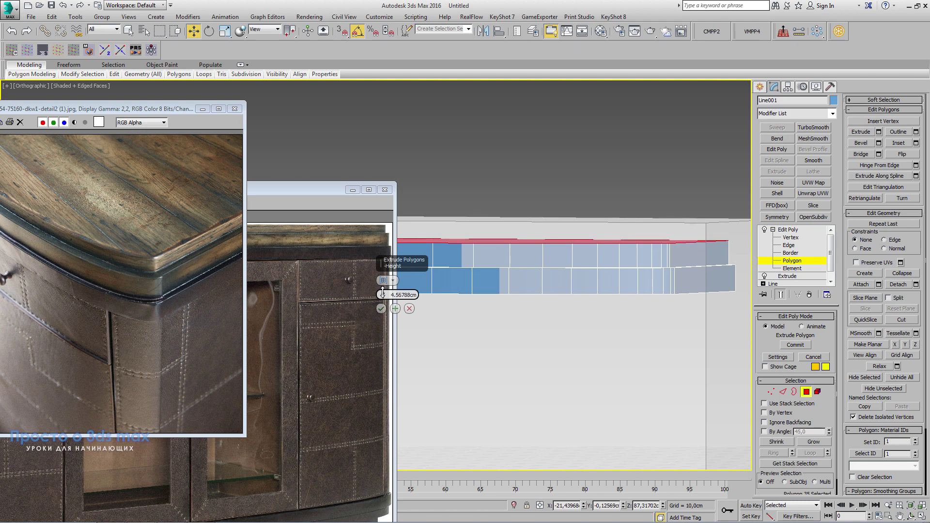
pyautogui.click(381, 309)
pyautogui.scroll(-2, 623, 302)
pyautogui.keyDown('alt'); pyautogui.moveTo(623, 308); pyautogui.dragTo(605, 321, button='middle'); pyautogui.keyUp('alt')
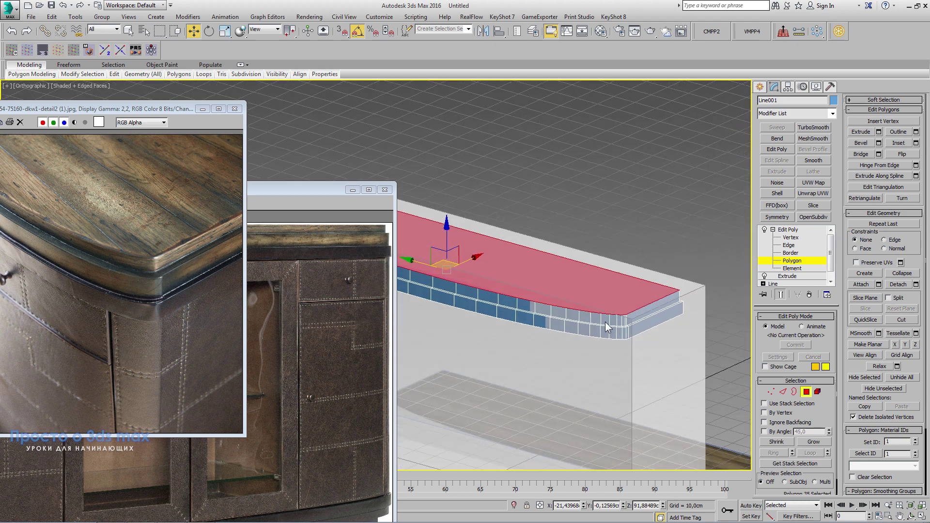
pyautogui.scroll(5, 611, 317)
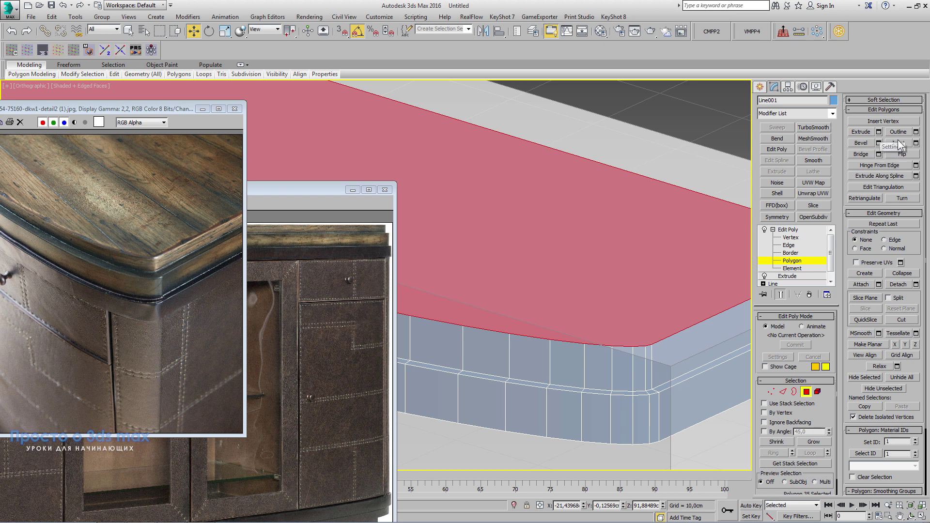
# Inset the top polygons another 1 cm, extrude them about 2 cm, and exit Polygon level
pyautogui.click(915, 143)
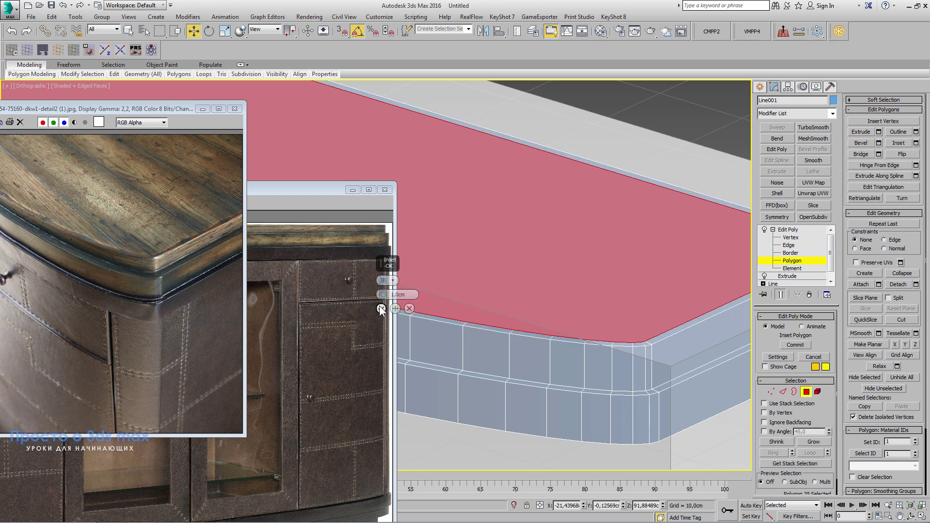
pyautogui.click(381, 308)
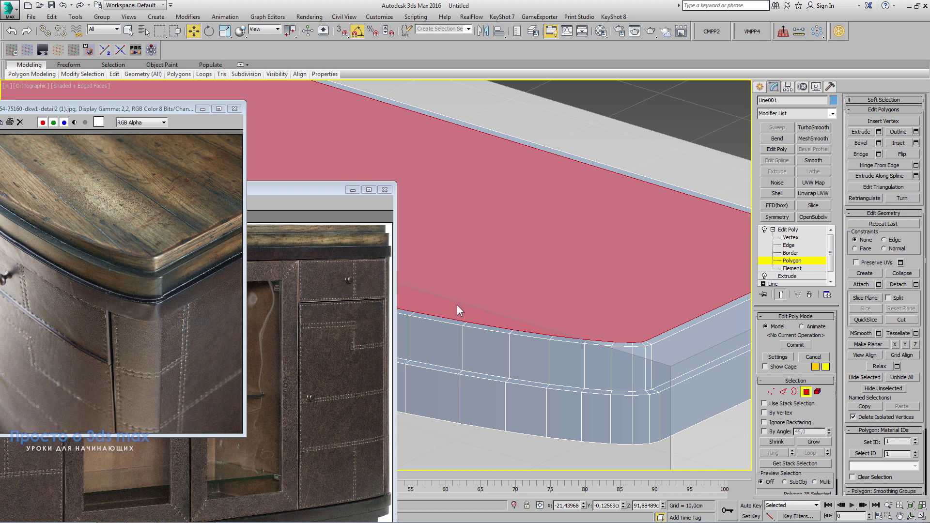
pyautogui.click(879, 132)
pyautogui.moveTo(388, 295); pyautogui.dragTo(389, 317)
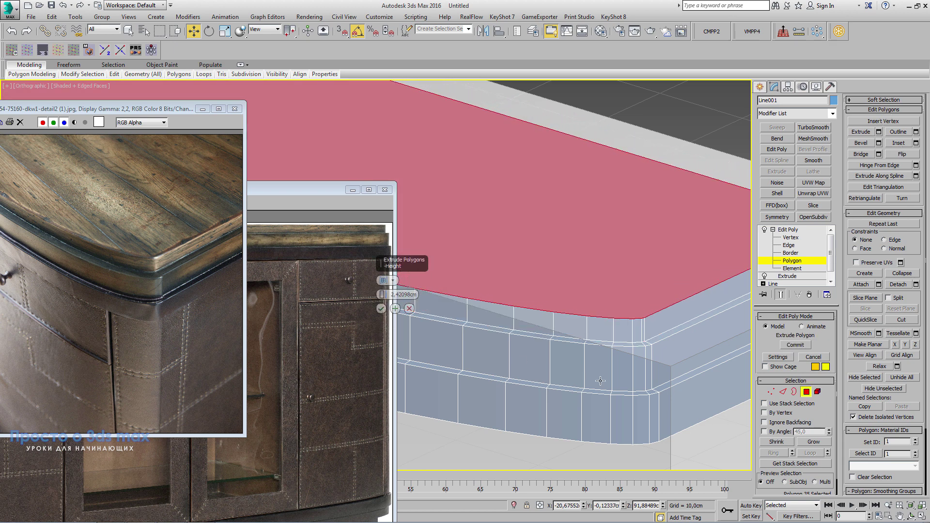
pyautogui.moveTo(600, 381)
pyautogui.keyDown('alt'); pyautogui.mouseDown(button='middle')
pyautogui.moveTo(585, 363)
pyautogui.moveTo(598, 362)
pyautogui.mouseUp(button='middle'); pyautogui.keyUp('alt')
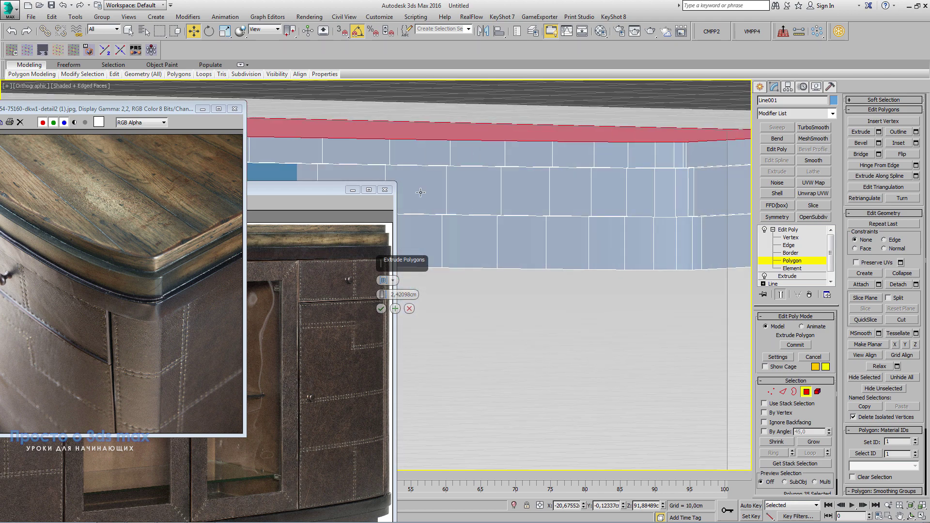
pyautogui.moveTo(382, 294); pyautogui.dragTo(382, 296)
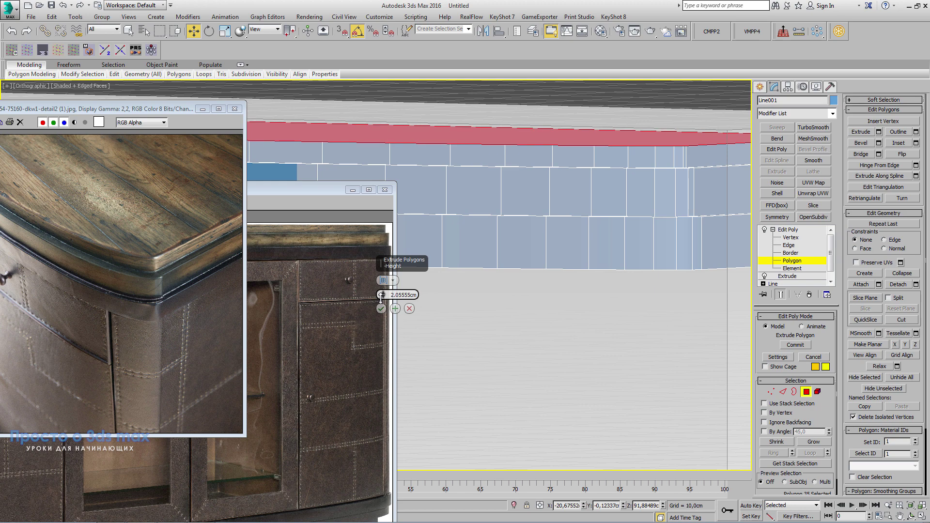
pyautogui.click(381, 308)
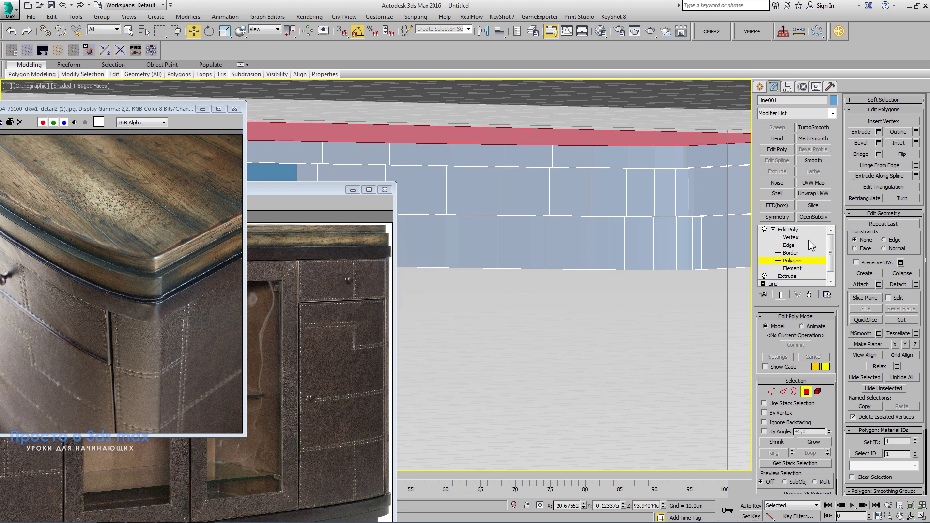
pyautogui.click(787, 230)
pyautogui.moveTo(530, 239)
pyautogui.keyDown('alt'); pyautogui.mouseDown(button='middle')
pyautogui.moveTo(617, 232)
pyautogui.moveTo(535, 249)
pyautogui.mouseUp(button='middle'); pyautogui.keyUp('alt')
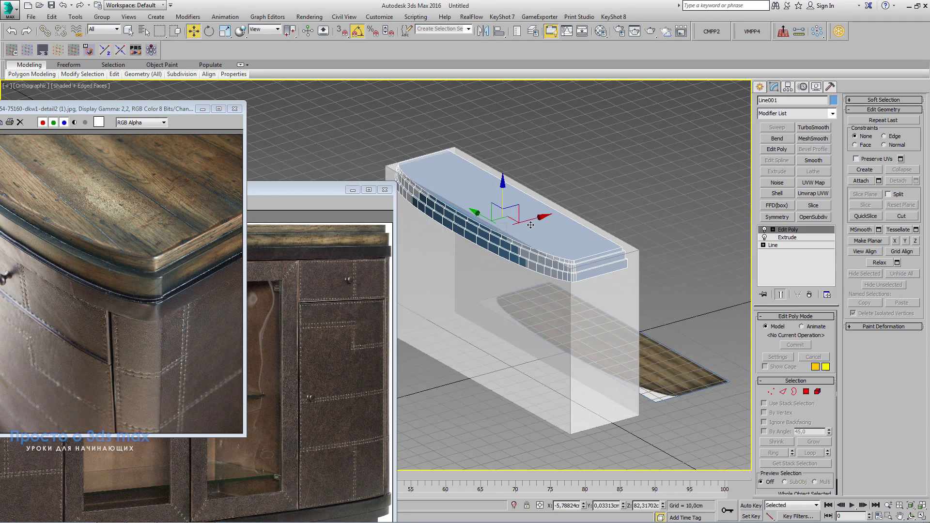
# Select the sideboard model and orbit around it to inspect the layered top
pyautogui.hotkey('alt', 'm')
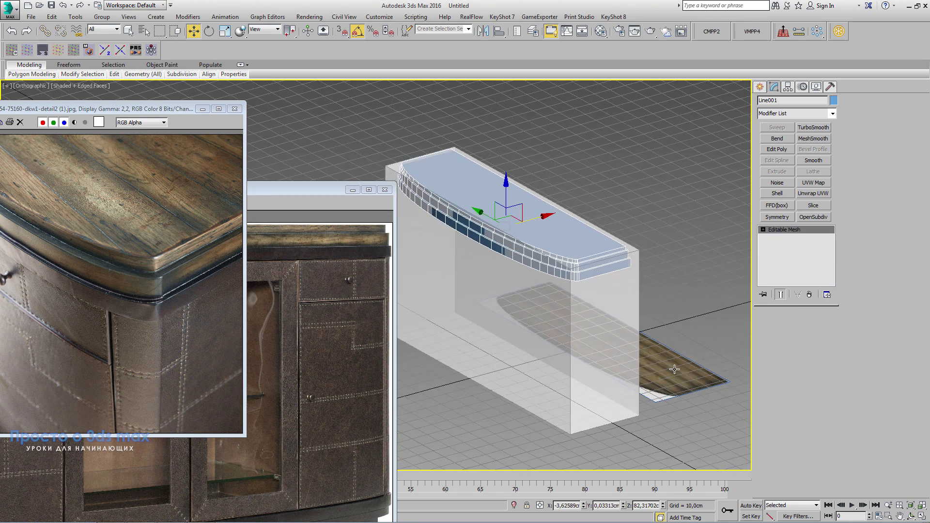
pyautogui.click(675, 354)
pyautogui.moveTo(675, 337)
pyautogui.keyDown('alt'); pyautogui.mouseDown(button='middle')
pyautogui.moveTo(621, 318)
pyautogui.moveTo(592, 327)
pyautogui.mouseUp(button='middle'); pyautogui.keyUp('alt')
pyautogui.click(374, 191)
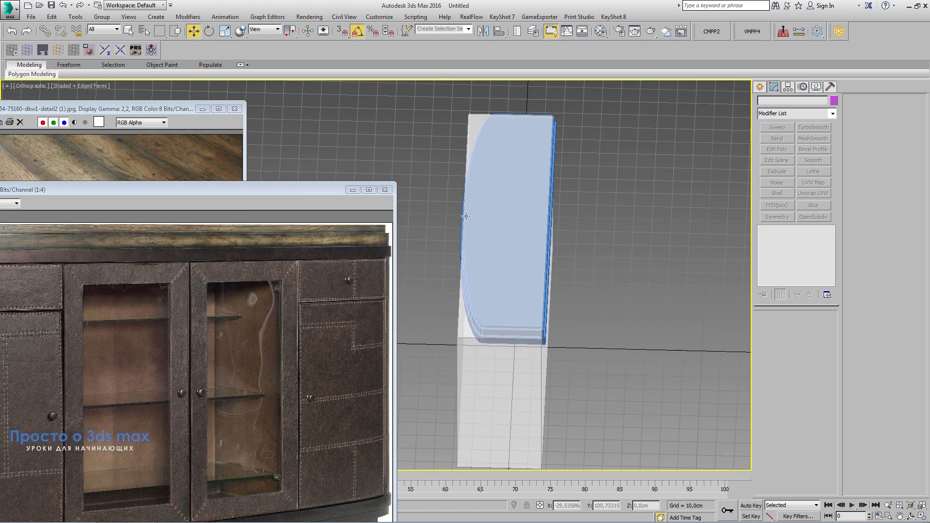
pyautogui.click(467, 216)
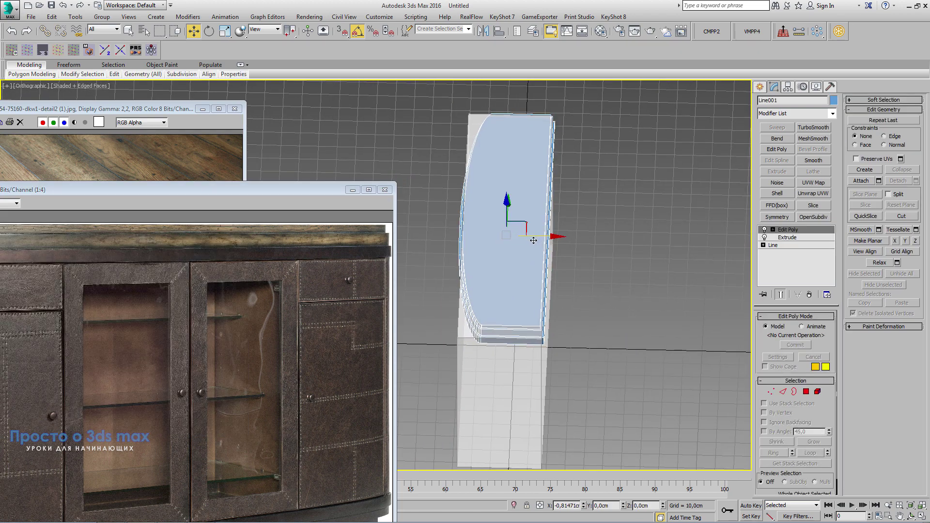
pyautogui.moveTo(533, 240)
pyautogui.keyDown('alt'); pyautogui.mouseDown(button='middle')
pyautogui.moveTo(539, 344)
pyautogui.moveTo(666, 308)
pyautogui.moveTo(672, 338)
pyautogui.moveTo(598, 368)
pyautogui.moveTo(512, 290)
pyautogui.mouseUp(button='middle'); pyautogui.keyUp('alt')
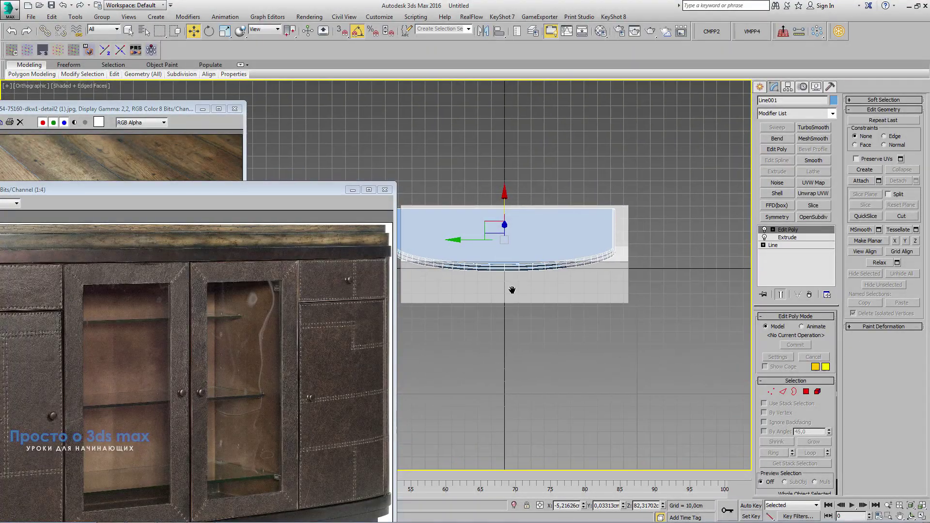
# In Top view with Zoom Extents, shift the model slightly along Y, then return to a 3D view
pyautogui.press('t')
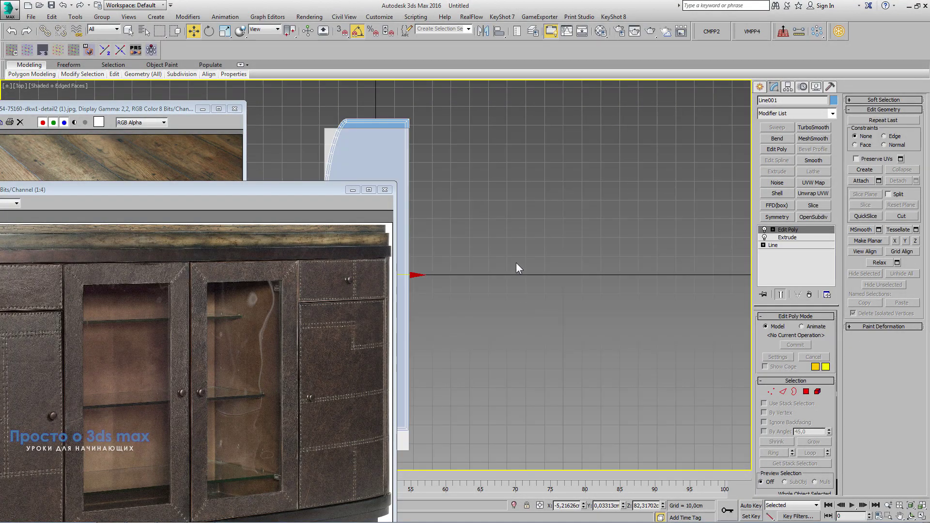
pyautogui.press('z')
pyautogui.moveTo(544, 209); pyautogui.dragTo(541, 221)
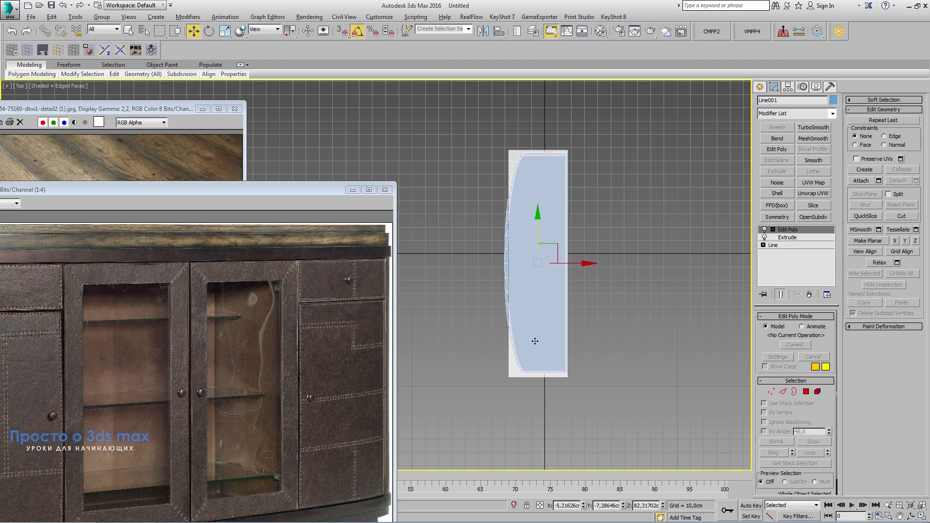
pyautogui.moveTo(535, 342)
pyautogui.keyDown('alt'); pyautogui.mouseDown(button='middle')
pyautogui.moveTo(650, 223)
pyautogui.moveTo(643, 209)
pyautogui.mouseUp(button='middle'); pyautogui.keyUp('alt')
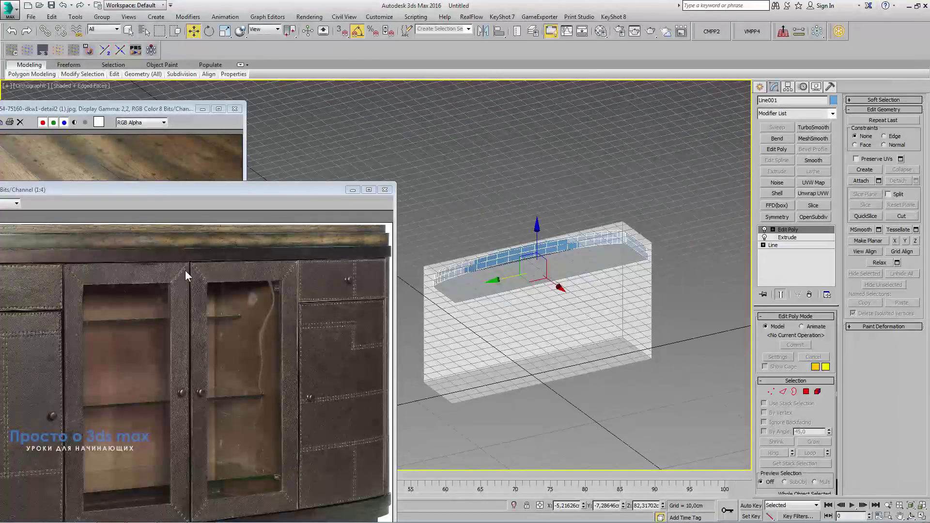
pyautogui.click(115, 143)
# In Edge mode, select the rounded corner's edge loop, the upper corner loop and the top edge
pyautogui.click(773, 230)
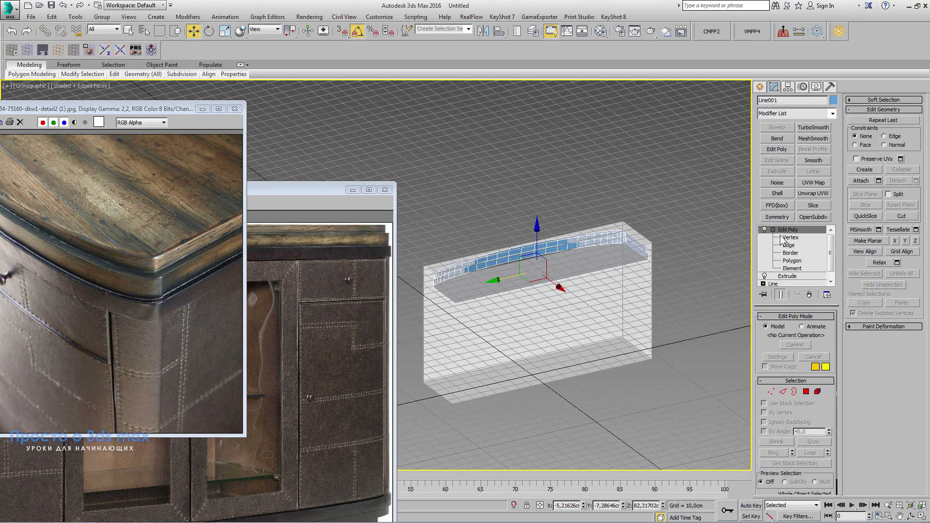
pyautogui.click(789, 246)
pyautogui.moveTo(662, 237)
pyautogui.keyDown('alt'); pyautogui.mouseDown(button='middle')
pyautogui.moveTo(632, 312)
pyautogui.moveTo(599, 344)
pyautogui.mouseUp(button='middle'); pyautogui.keyUp('alt')
pyautogui.scroll(5, 598, 344)
pyautogui.scroll(3, 601, 364)
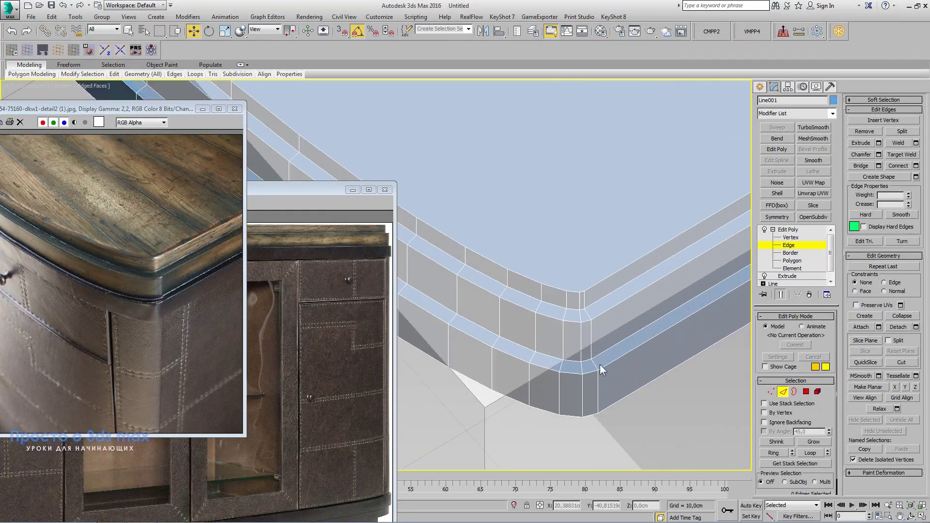
pyautogui.click(602, 366)
pyautogui.doubleClick(602, 365)
pyautogui.keyDown('ctrl'); pyautogui.doubleClick(599, 316); pyautogui.keyUp('ctrl')
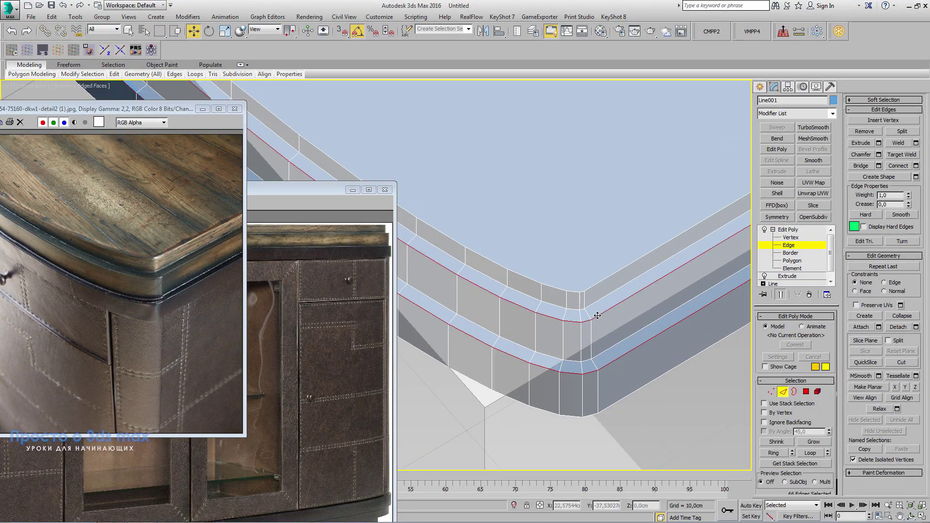
pyautogui.keyDown('ctrl'); pyautogui.click(592, 287); pyautogui.keyUp('ctrl')
# Clear the edges, select the tabletop's top cap polygons, and dismiss the context menus unused
pyautogui.click(609, 273)
pyautogui.click(792, 261)
pyautogui.click(599, 222)
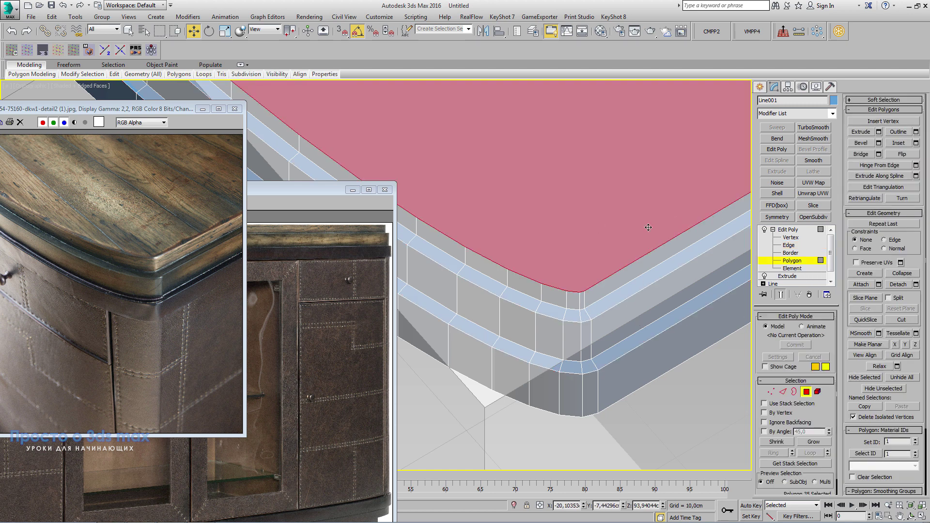
pyautogui.rightClick(621, 260)
pyautogui.press('Escape')
pyautogui.rightClick(569, 170)
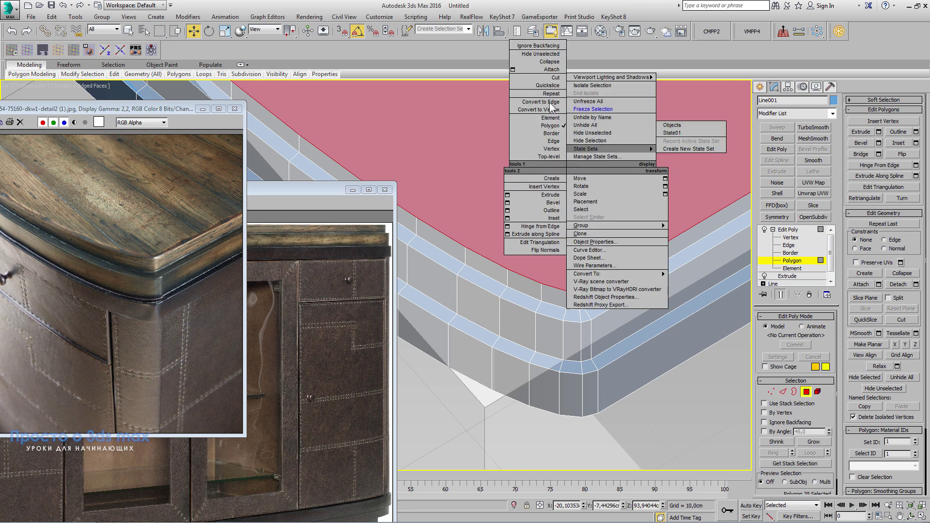
pyautogui.press('Escape')
pyautogui.scroll(-5, 563, 296)
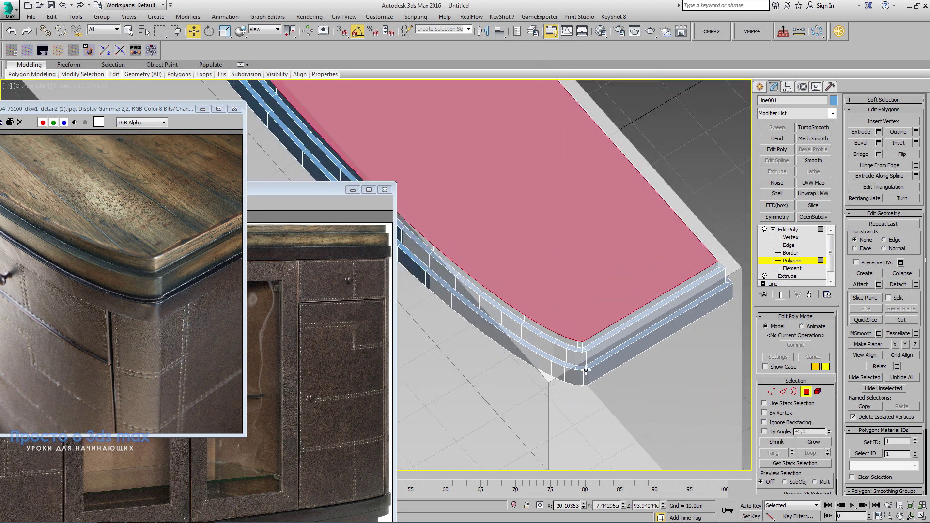
pyautogui.moveTo(563, 296)
pyautogui.keyDown('alt'); pyautogui.mouseDown(button='middle')
pyautogui.moveTo(623, 391)
pyautogui.moveTo(588, 254)
pyautogui.moveTo(561, 344)
pyautogui.moveTo(558, 254)
pyautogui.mouseUp(button='middle'); pyautogui.keyUp('alt')
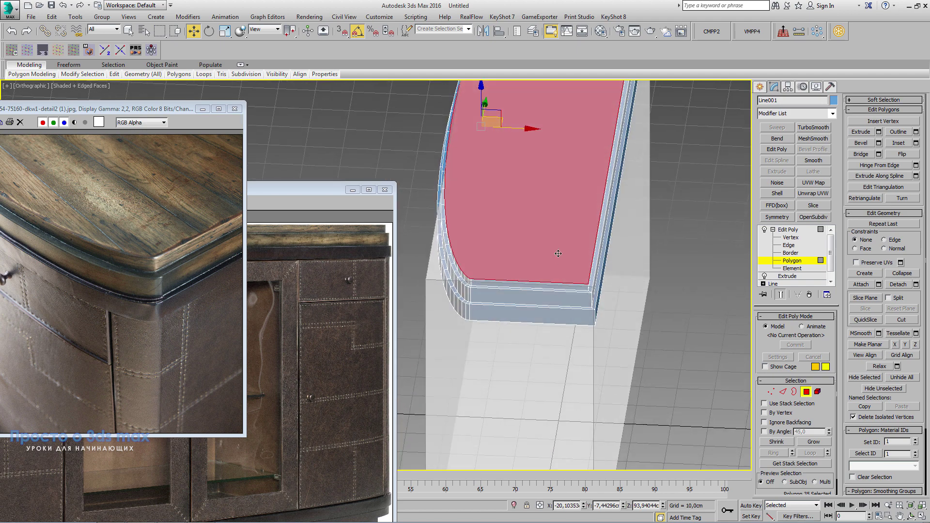
pyautogui.rightClick(558, 252)
pyautogui.press('Escape')
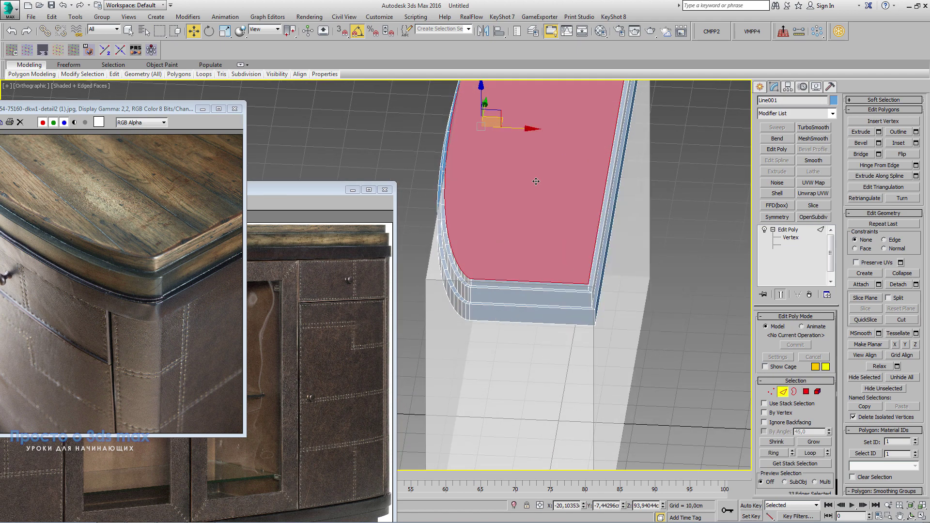
# Back in Edge mode, select two horizontal edge loops along the countertop edge
pyautogui.press('2')
pyautogui.keyDown('alt'); pyautogui.moveTo(568, 318); pyautogui.dragTo(557, 324, button='middle'); pyautogui.keyUp('alt')
pyautogui.scroll(4, 703, 220)
pyautogui.scroll(3, 703, 220)
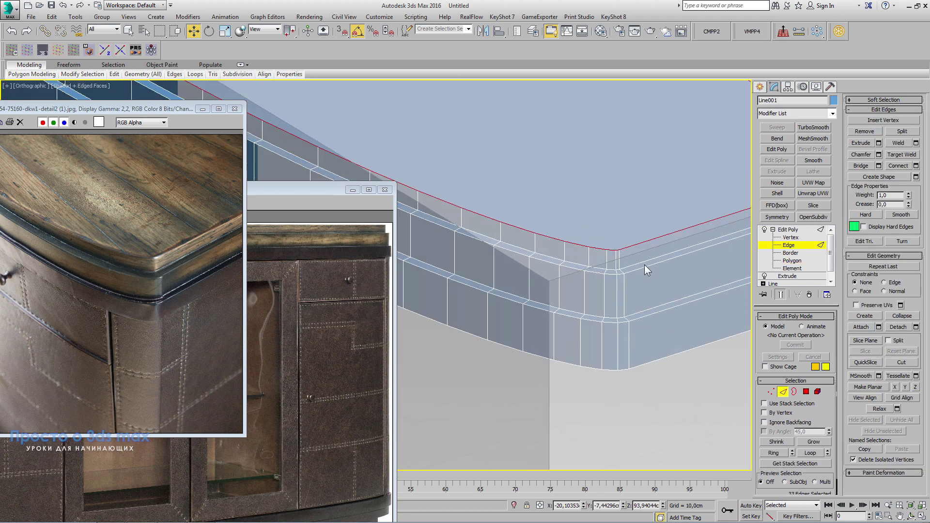
pyautogui.keyDown('ctrl'); pyautogui.doubleClick(633, 272); pyautogui.keyUp('ctrl')
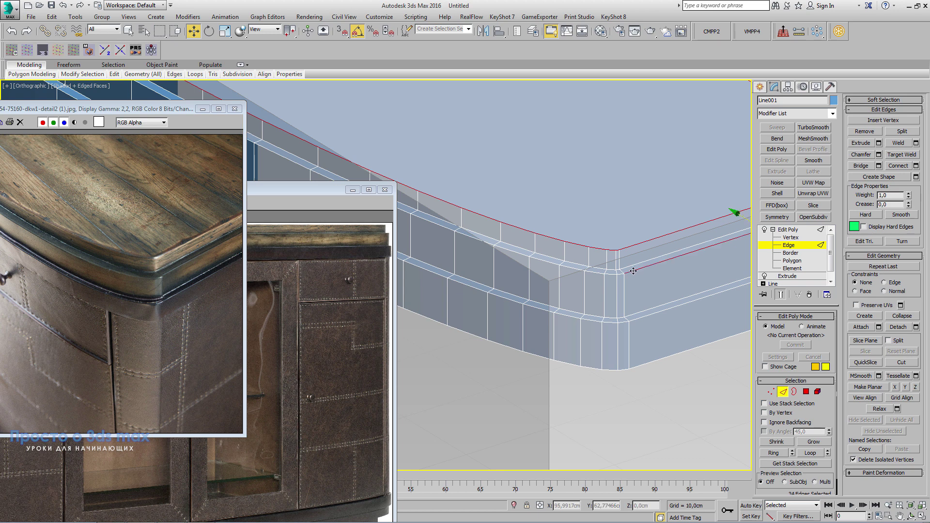
pyautogui.keyDown('ctrl'); pyautogui.doubleClick(635, 318); pyautogui.keyUp('ctrl')
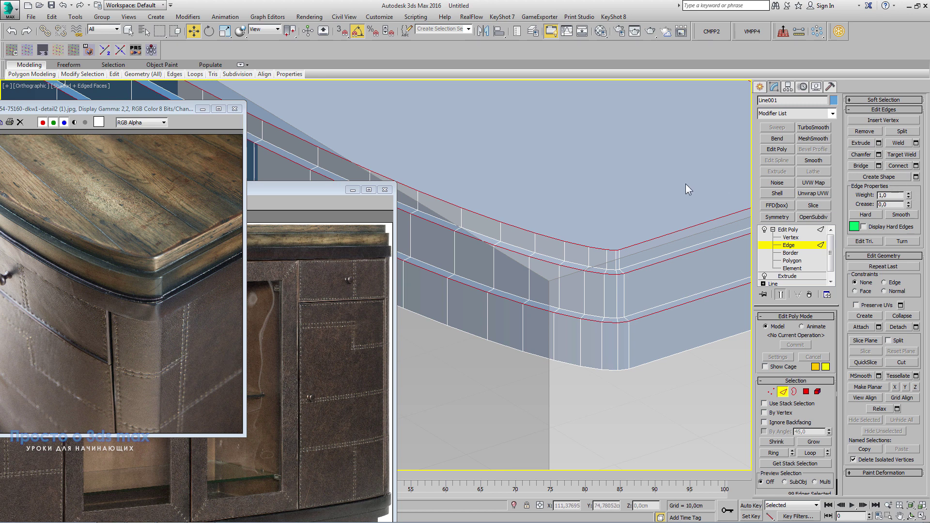
# Chamfer the selected tier edge loops by about 0.13 cm with one segment
pyautogui.click(878, 154)
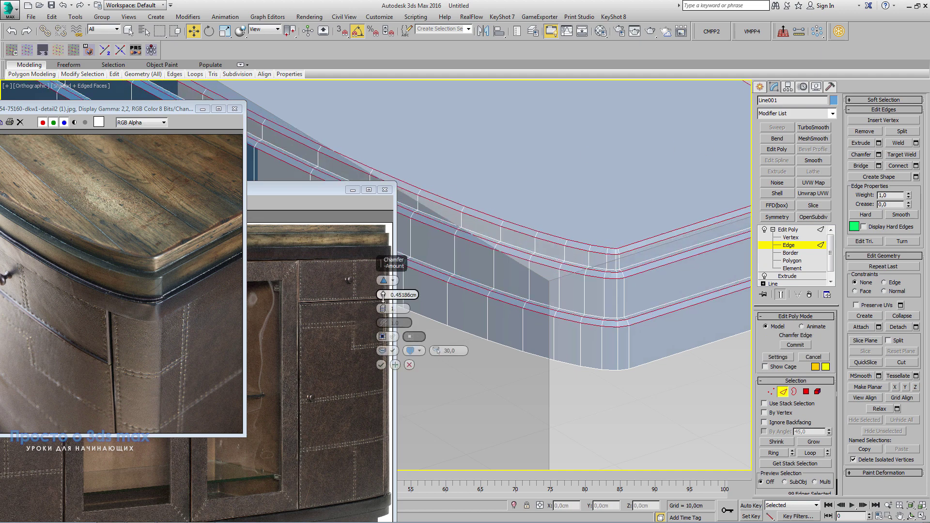
pyautogui.moveTo(383, 295); pyautogui.dragTo(384, 298)
pyautogui.scroll(2, 637, 268)
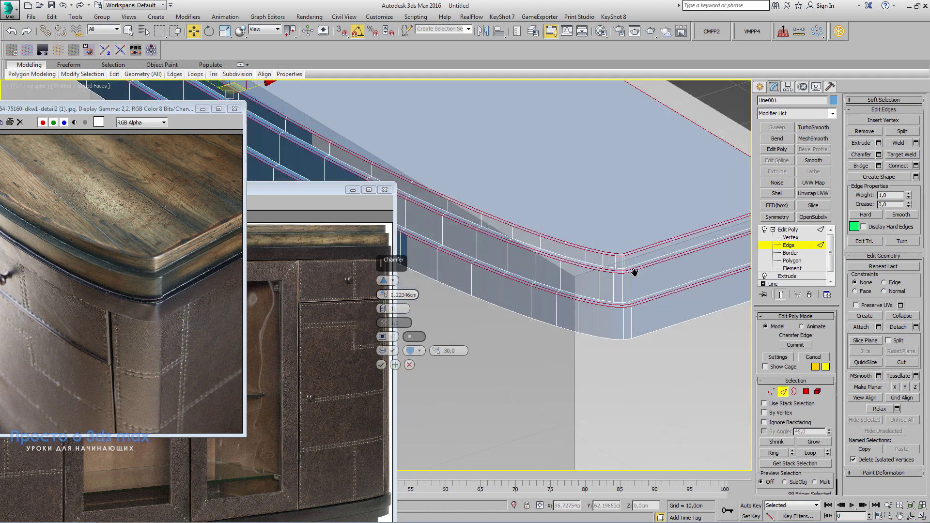
pyautogui.scroll(2, 633, 272)
pyautogui.scroll(2, 623, 264)
pyautogui.scroll(2, 619, 258)
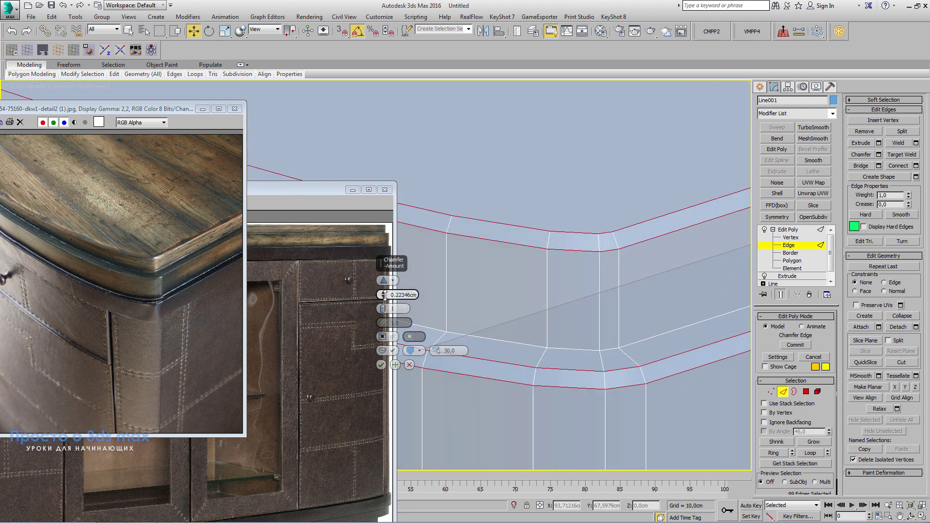
pyautogui.moveTo(384, 296); pyautogui.dragTo(386, 299)
pyautogui.write('0.13')
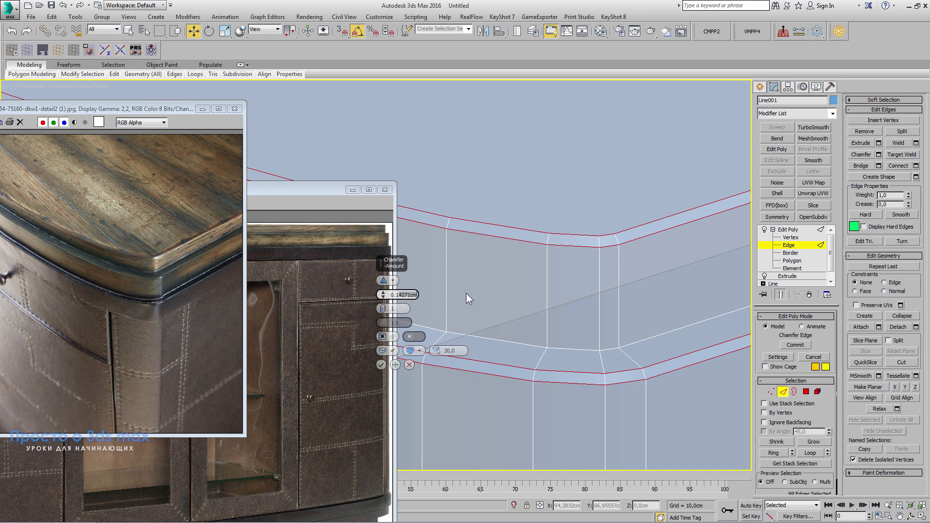
pyautogui.click(382, 365)
pyautogui.moveTo(591, 326)
pyautogui.keyDown('alt'); pyautogui.mouseDown(button='middle')
pyautogui.moveTo(595, 306)
pyautogui.moveTo(603, 374)
pyautogui.moveTo(639, 383)
pyautogui.moveTo(486, 388)
pyautogui.moveTo(565, 374)
pyautogui.moveTo(571, 411)
pyautogui.mouseUp(button='middle'); pyautogui.keyUp('alt')
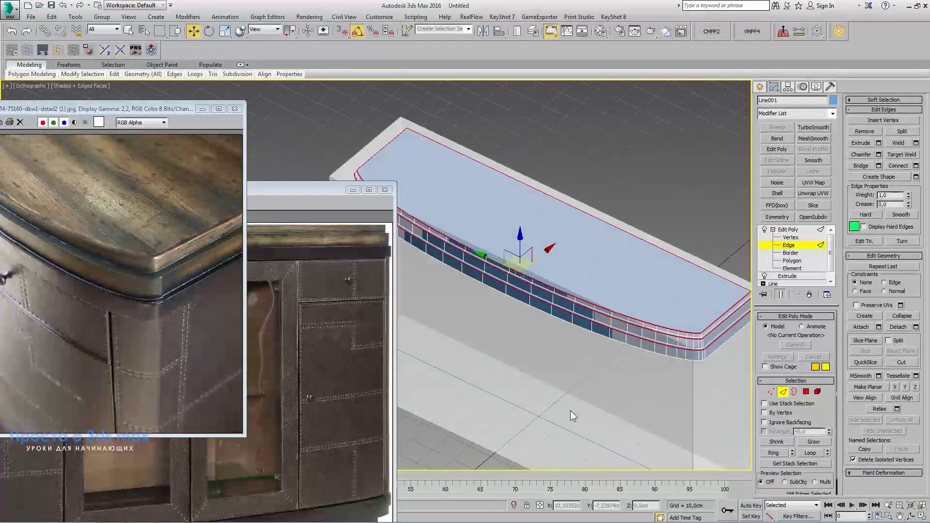
# Select the tabletop's underside polygon and inset it by 1 cm
pyautogui.press('F4')
pyautogui.keyDown('alt'); pyautogui.moveTo(622, 371); pyautogui.dragTo(643, 190, button='middle'); pyautogui.keyUp('alt')
pyautogui.scroll(3, 677, 339)
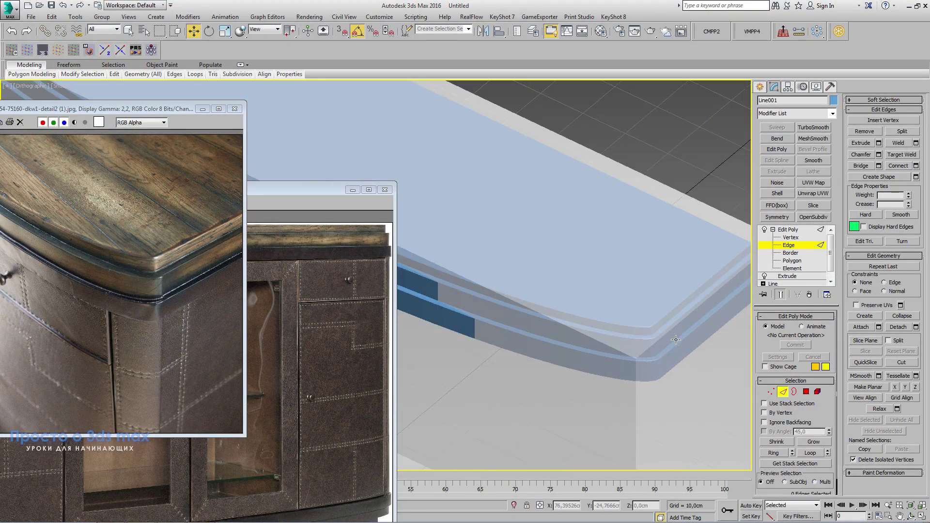
pyautogui.scroll(-2, 676, 339)
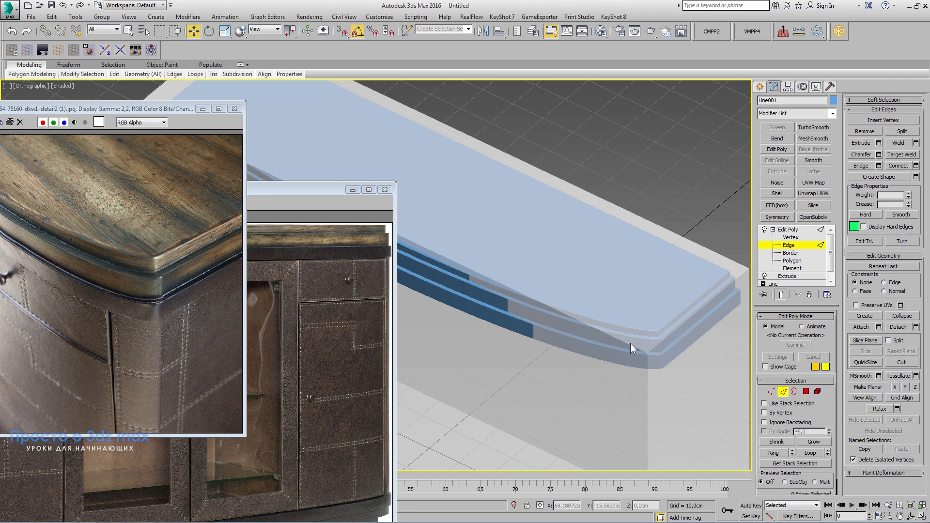
pyautogui.click(793, 261)
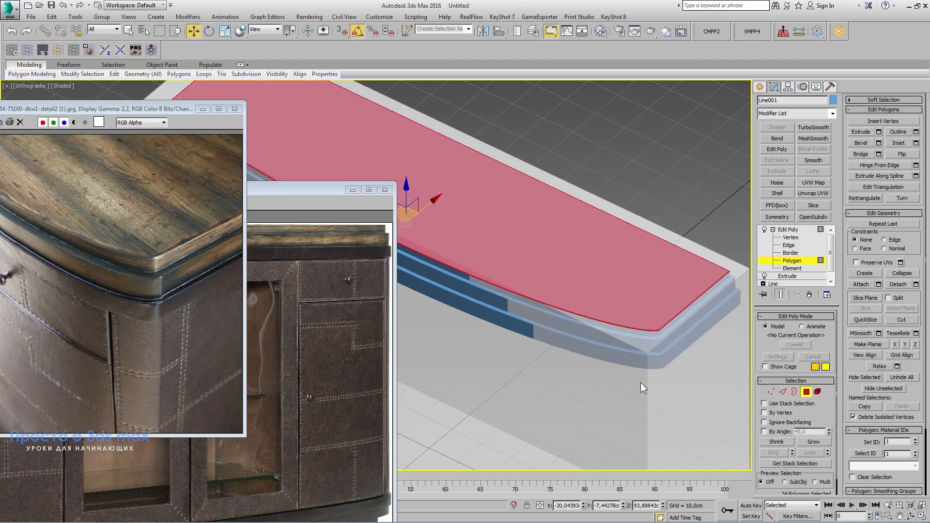
pyautogui.moveTo(641, 382)
pyautogui.keyDown('alt'); pyautogui.mouseDown(button='middle')
pyautogui.moveTo(625, 369)
pyautogui.moveTo(653, 328)
pyautogui.mouseUp(button='middle'); pyautogui.keyUp('alt')
pyautogui.press('F4')
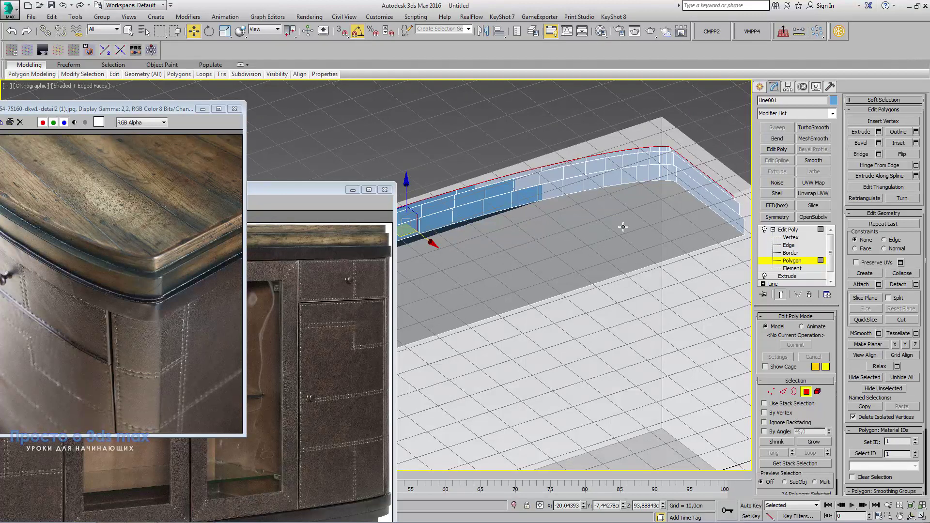
pyautogui.click(620, 226)
pyautogui.keyDown('alt'); pyautogui.moveTo(620, 225); pyautogui.dragTo(613, 281, button='middle'); pyautogui.keyUp('alt')
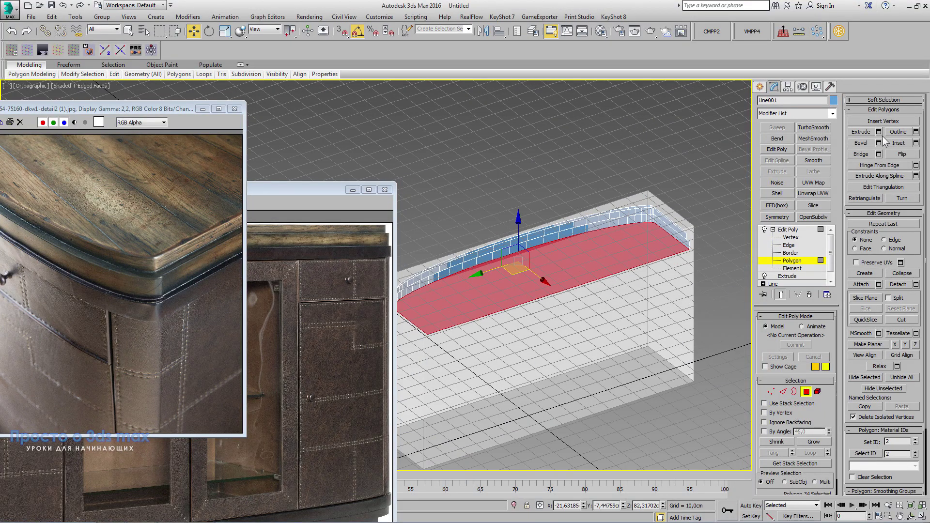
pyautogui.click(916, 143)
pyautogui.scroll(2, 653, 208)
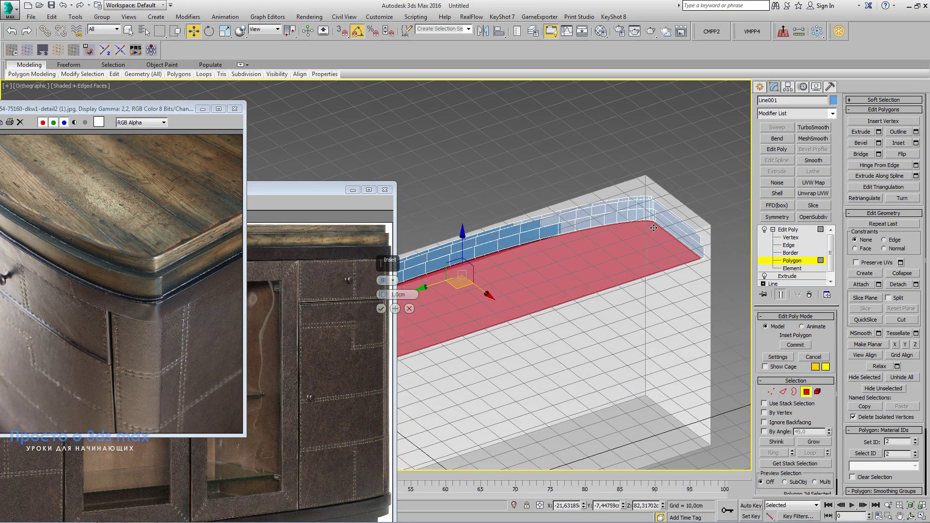
pyautogui.scroll(4, 653, 208)
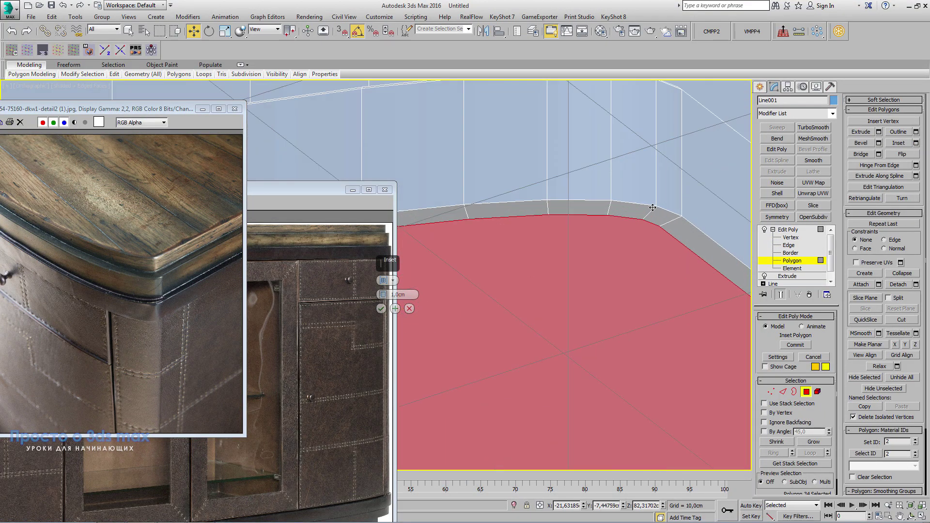
pyautogui.click(381, 308)
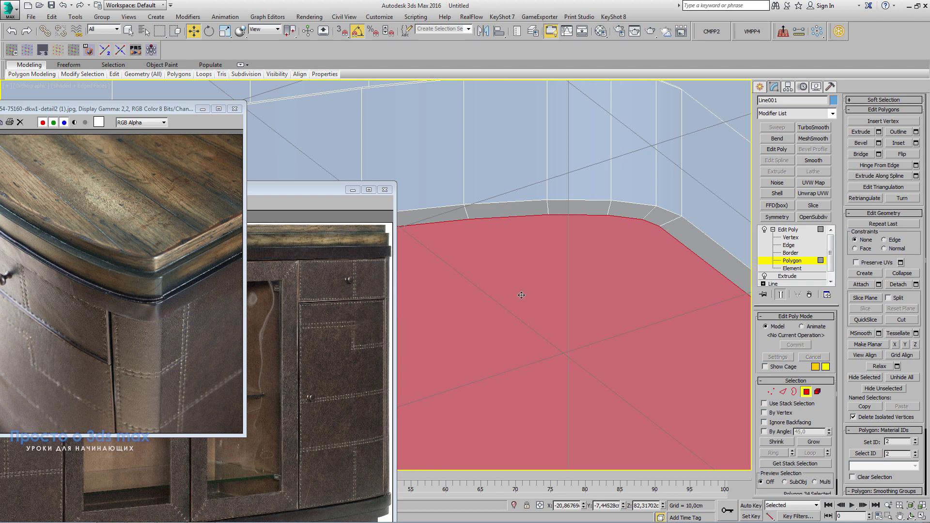
# Extrude the inset underside downward to about 30 cm
pyautogui.click(879, 132)
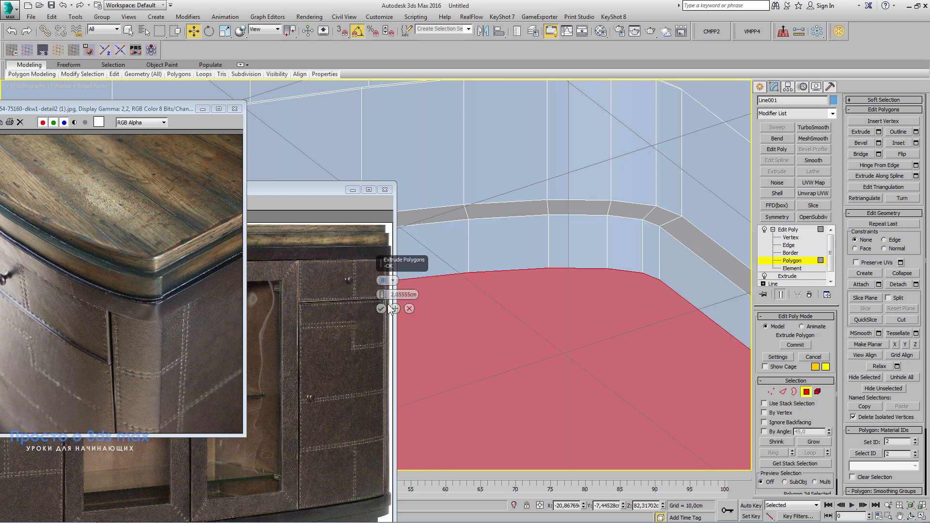
pyautogui.moveTo(383, 294); pyautogui.dragTo(383, 272)
pyautogui.scroll(-3, 629, 277)
pyautogui.scroll(-4, 629, 277)
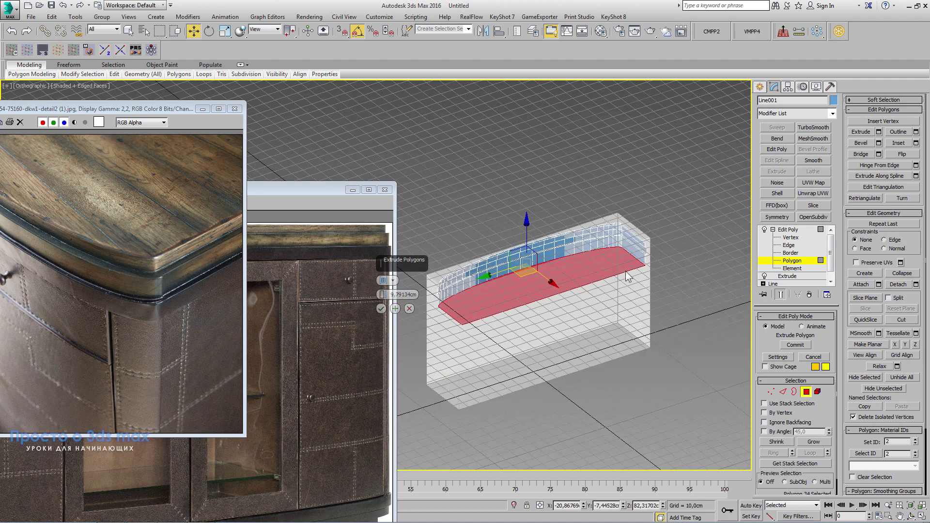
pyautogui.keyDown('alt'); pyautogui.moveTo(629, 277); pyautogui.dragTo(615, 332, button='middle'); pyautogui.keyUp('alt')
pyautogui.moveTo(384, 294); pyautogui.dragTo(393, 248)
# Confirm the 30 cm extrusion and move the front reference photo up and right
pyautogui.click(381, 309)
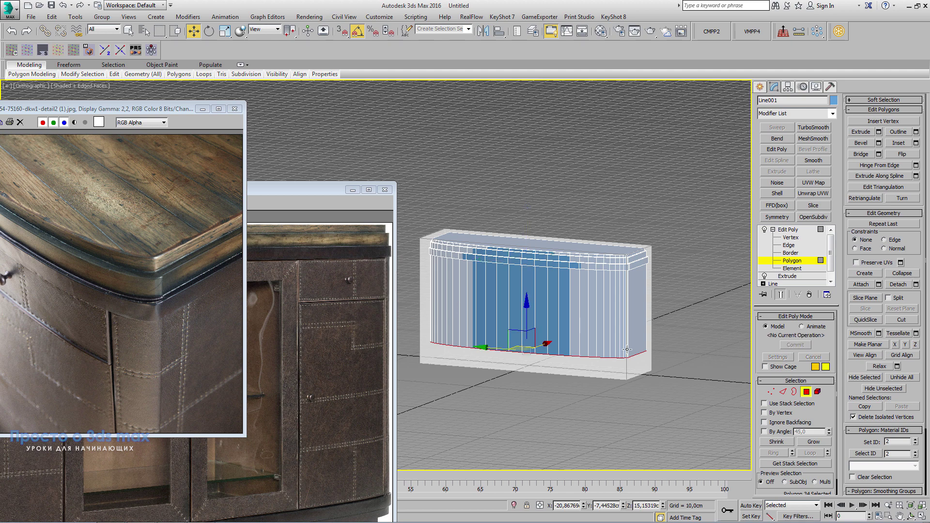
pyautogui.click(306, 205)
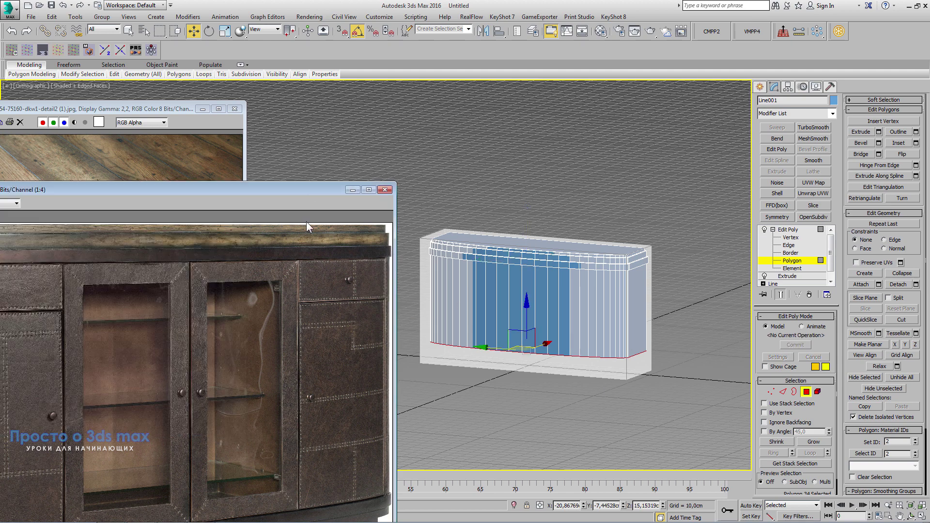
pyautogui.moveTo(286, 191); pyautogui.dragTo(328, 76)
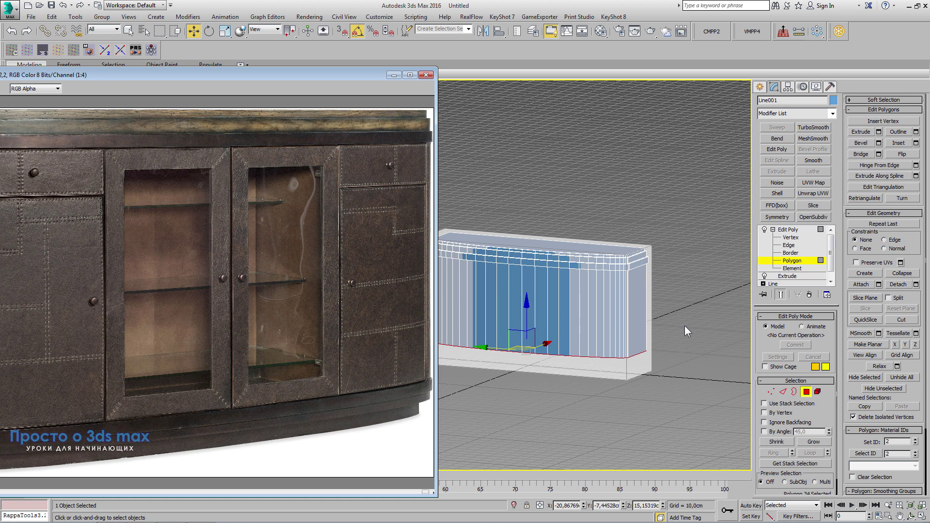
# Return to object level and add a Symmetry modifier mirroring along the Z axis
pyautogui.click(772, 230)
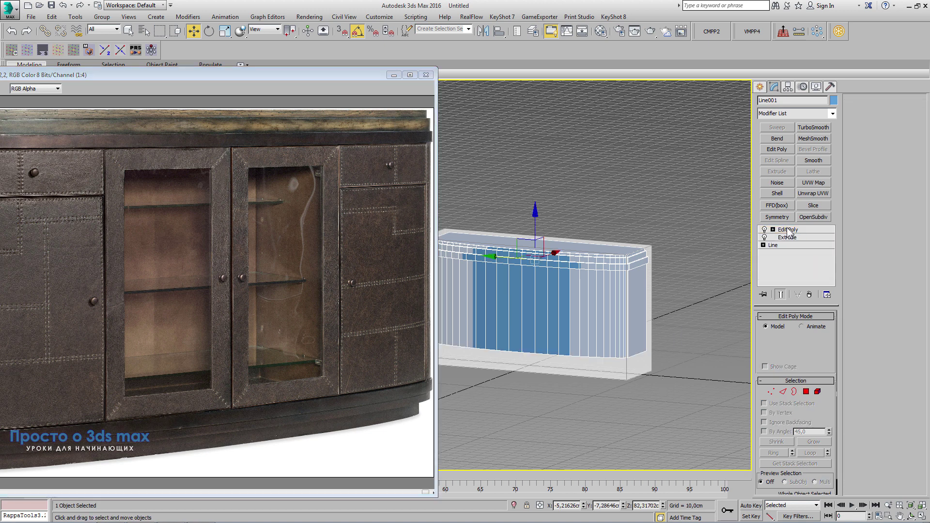
pyautogui.click(791, 334)
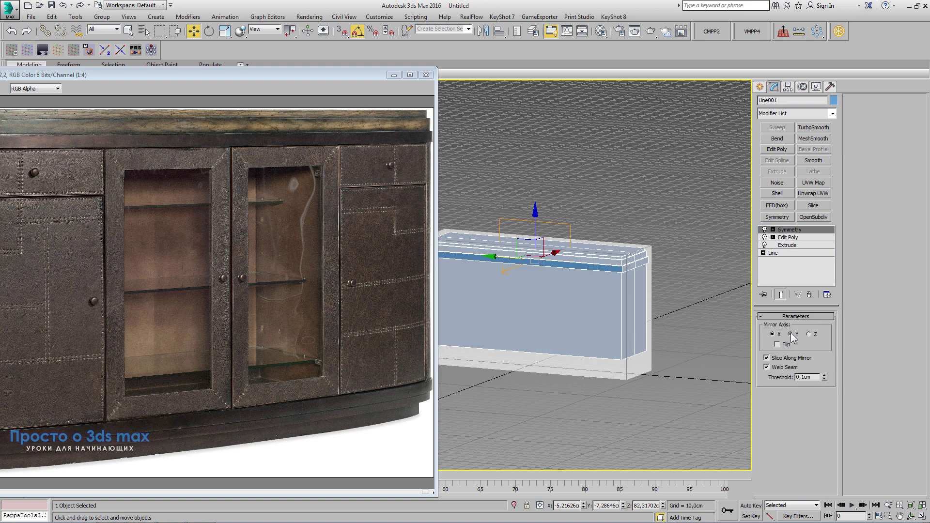
pyautogui.click(808, 334)
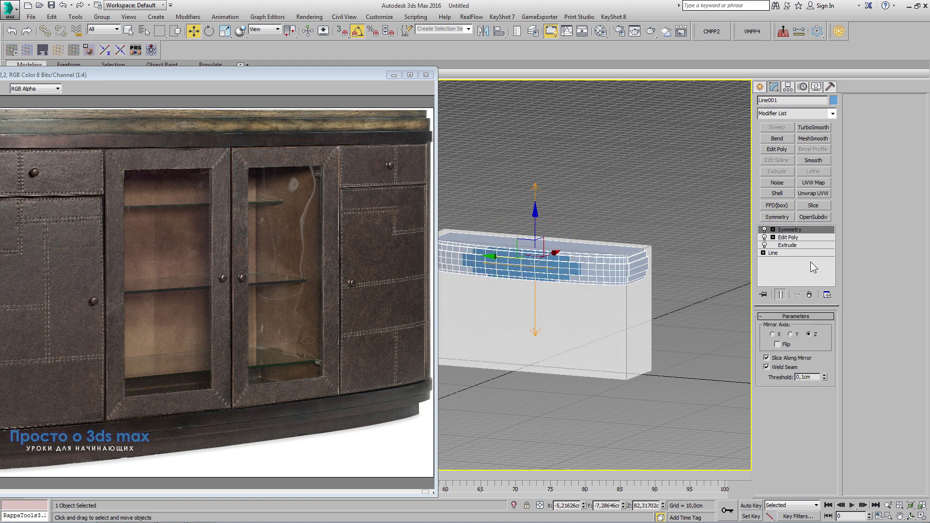
# Move the Symmetry mirror plane down to the base and fine-tune its Z height
pyautogui.click(793, 230)
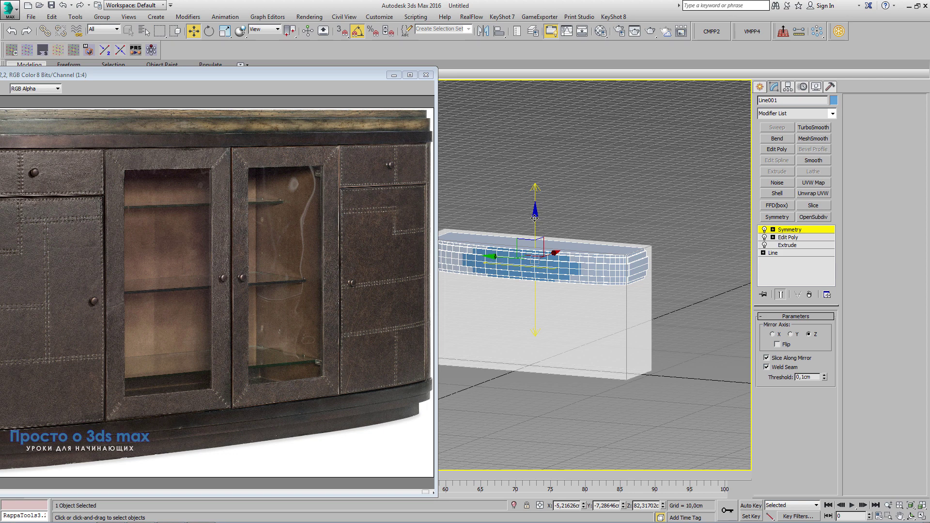
pyautogui.moveTo(535, 220); pyautogui.dragTo(538, 265)
pyautogui.press('l')
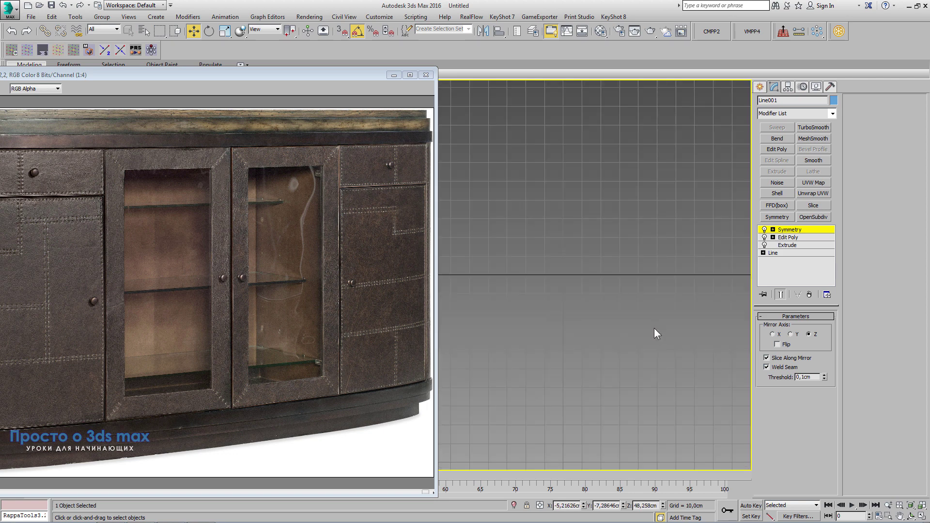
pyautogui.scroll(8, 592, 291)
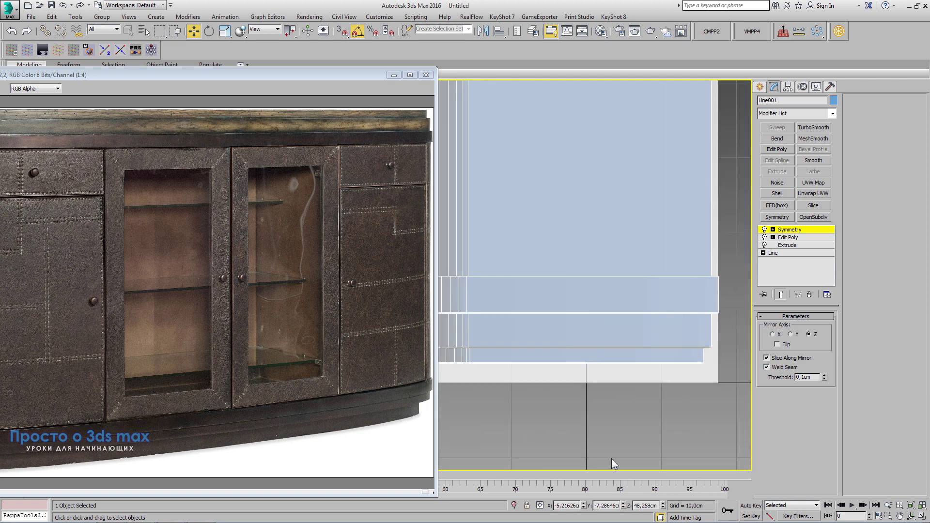
pyautogui.moveTo(664, 507); pyautogui.dragTo(667, 514)
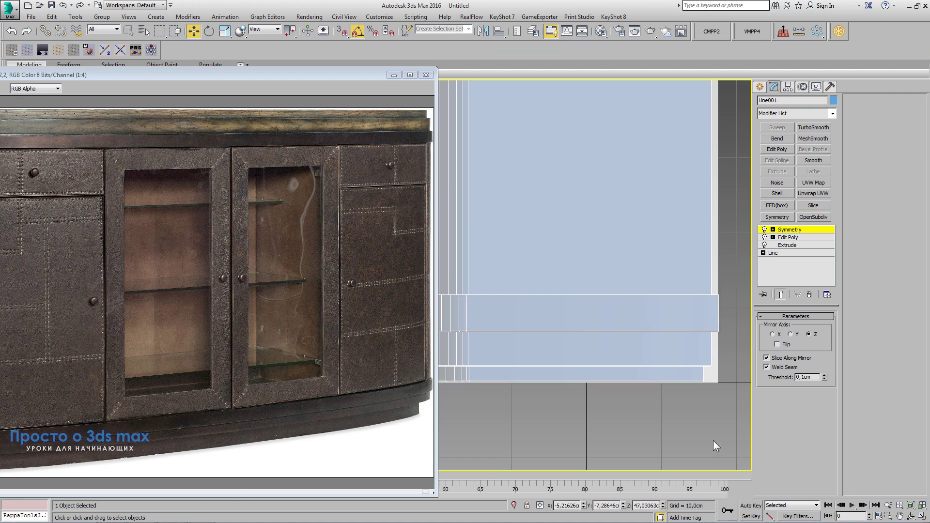
pyautogui.scroll(-2, 718, 406)
pyautogui.scroll(-3, 717, 334)
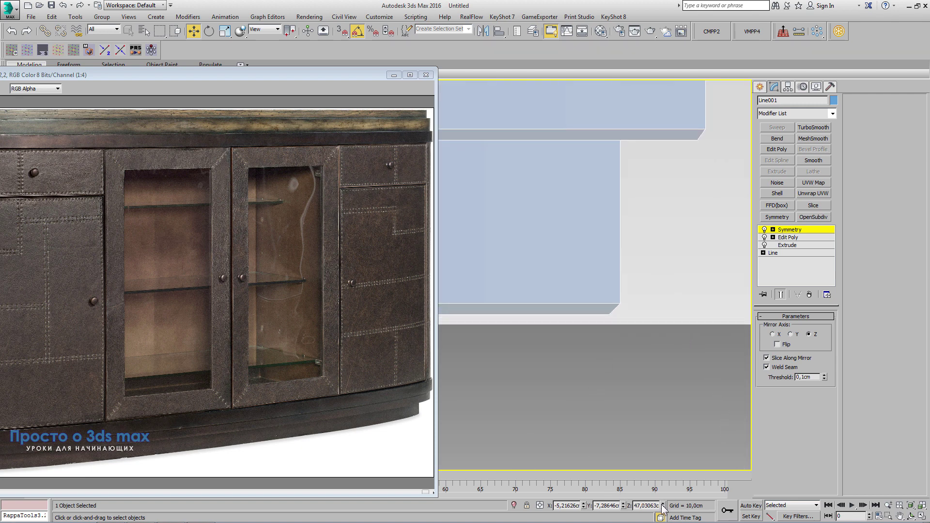
pyautogui.moveTo(663, 507); pyautogui.dragTo(665, 507)
pyautogui.scroll(-3, 650, 392)
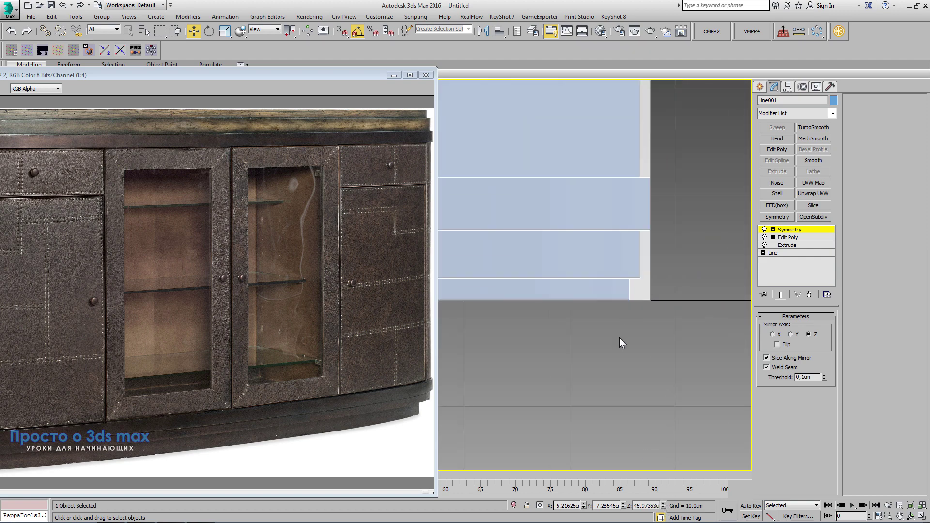
pyautogui.scroll(-3, 619, 338)
pyautogui.keyDown('alt'); pyautogui.moveTo(627, 344); pyautogui.dragTo(603, 303, button='middle'); pyautogui.keyUp('alt')
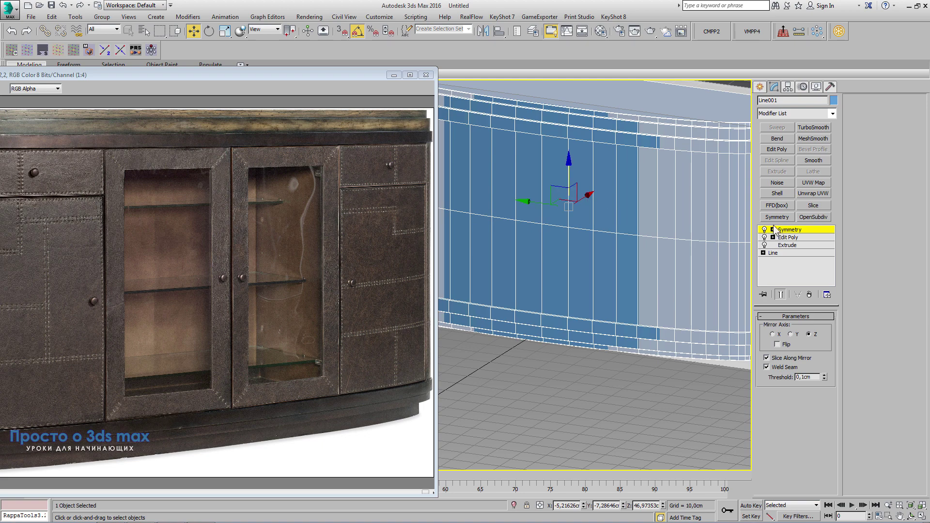
# Collapse the whole modifier stack into a single Editable Poly
pyautogui.rightClick(799, 230)
pyautogui.click(829, 327)
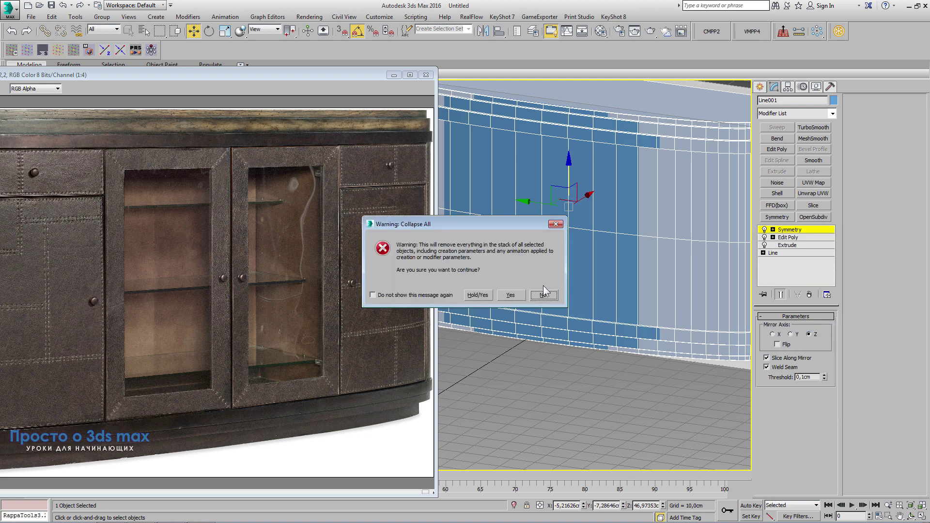
pyautogui.click(544, 289)
# Unhide the see-through box Box001 and delete it
pyautogui.press('z')
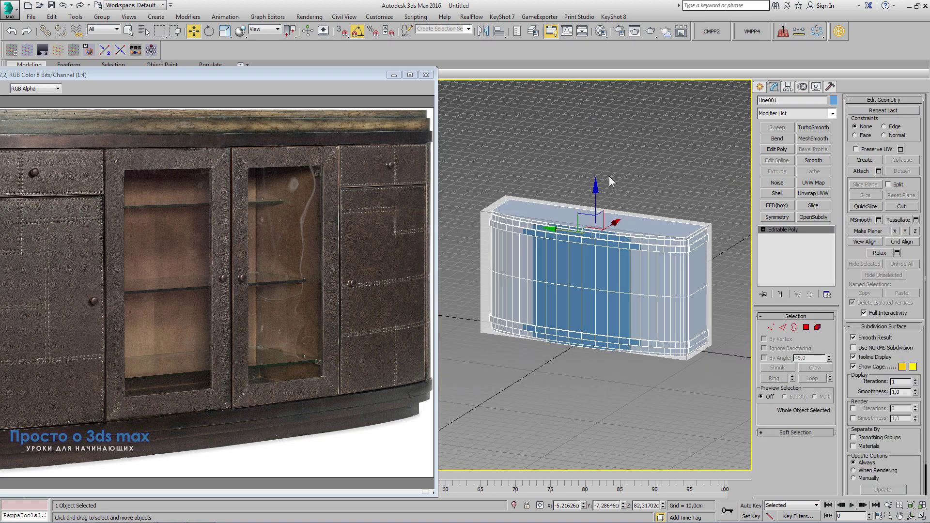
pyautogui.keyDown('alt'); pyautogui.moveTo(686, 329); pyautogui.dragTo(671, 339, button='middle'); pyautogui.keyUp('alt')
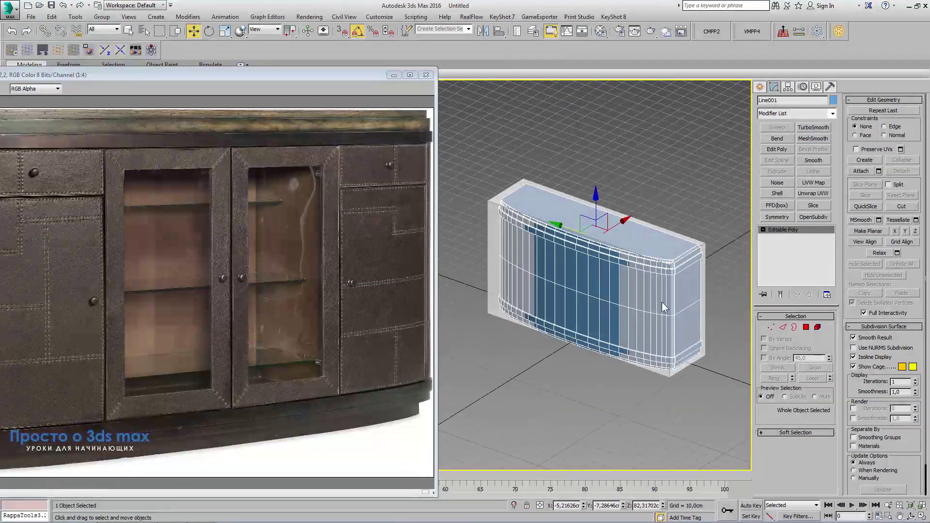
pyautogui.rightClick(660, 301)
pyautogui.click(678, 257)
pyautogui.click(687, 326)
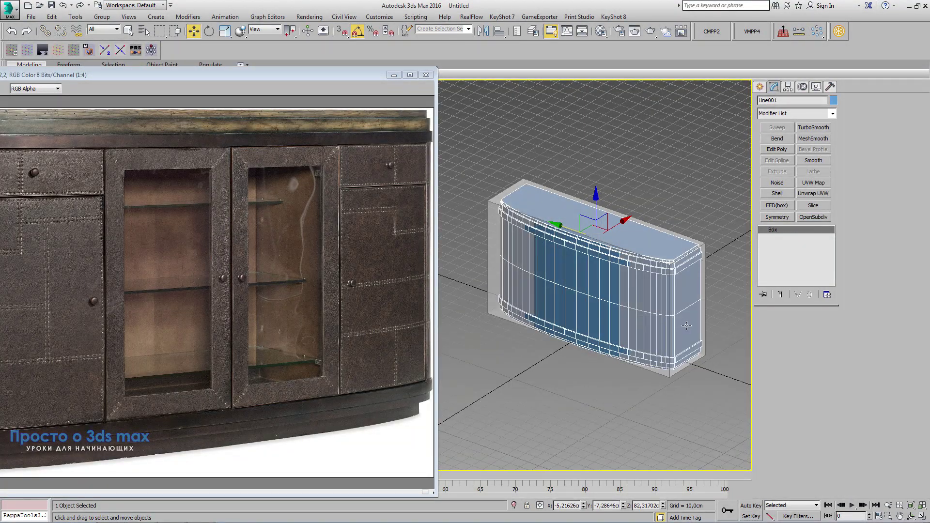
pyautogui.press('Delete')
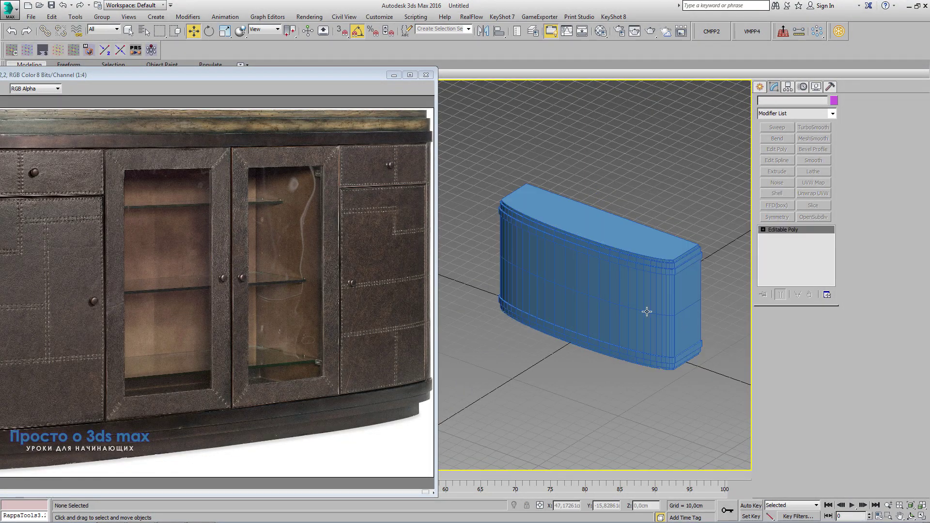
# Select the sideboard body Line001, show it shaded, and inspect both ends
pyautogui.click(648, 307)
pyautogui.moveTo(365, 75); pyautogui.dragTo(208, 103)
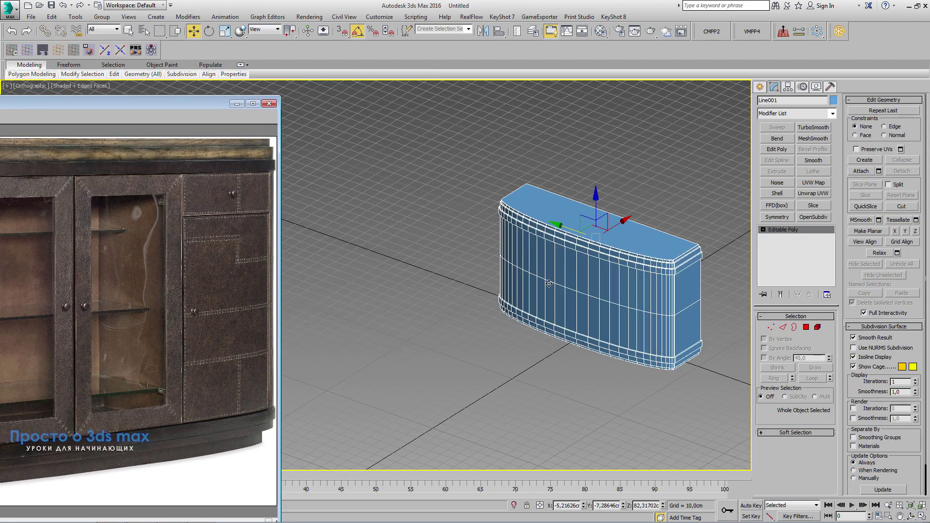
pyautogui.moveTo(662, 319)
pyautogui.keyDown('alt'); pyautogui.mouseDown(button='middle')
pyautogui.moveTo(683, 322)
pyautogui.moveTo(652, 323)
pyautogui.mouseUp(button='middle'); pyautogui.keyUp('alt')
pyautogui.press('F4')
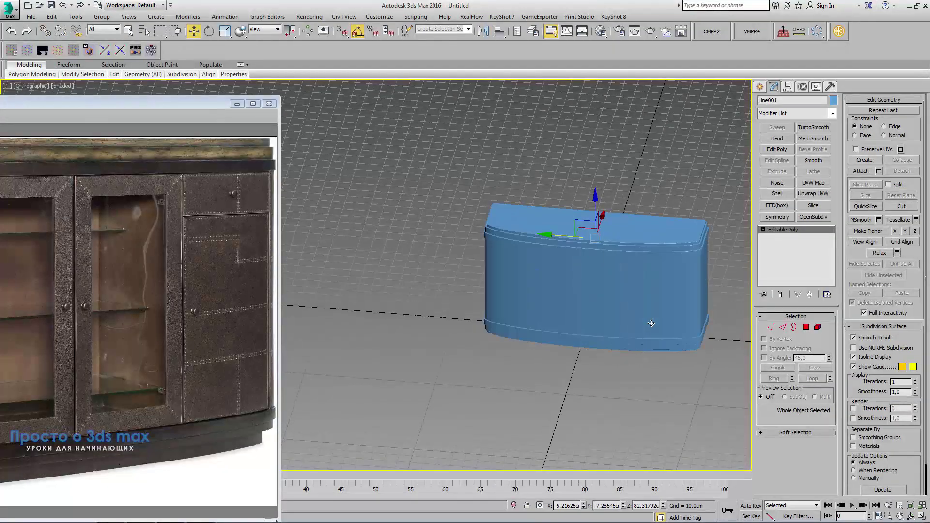
pyautogui.keyDown('alt'); pyautogui.moveTo(643, 363); pyautogui.dragTo(507, 345, button='middle'); pyautogui.keyUp('alt')
pyautogui.scroll(5, 562, 349)
pyautogui.scroll(-1, 562, 348)
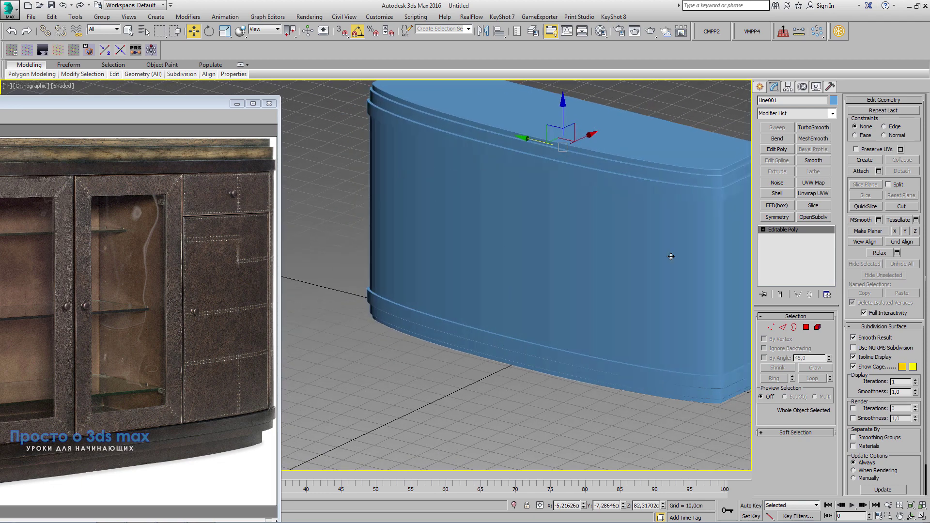
pyautogui.keyDown('alt'); pyautogui.moveTo(671, 257); pyautogui.dragTo(642, 266, button='middle'); pyautogui.keyUp('alt')
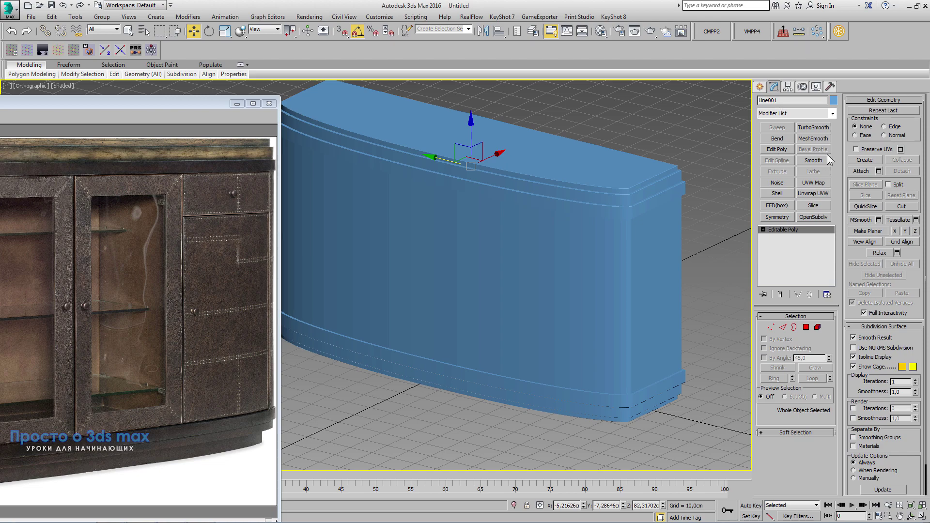
pyautogui.moveTo(487, 317); pyautogui.dragTo(560, 317, button='middle')
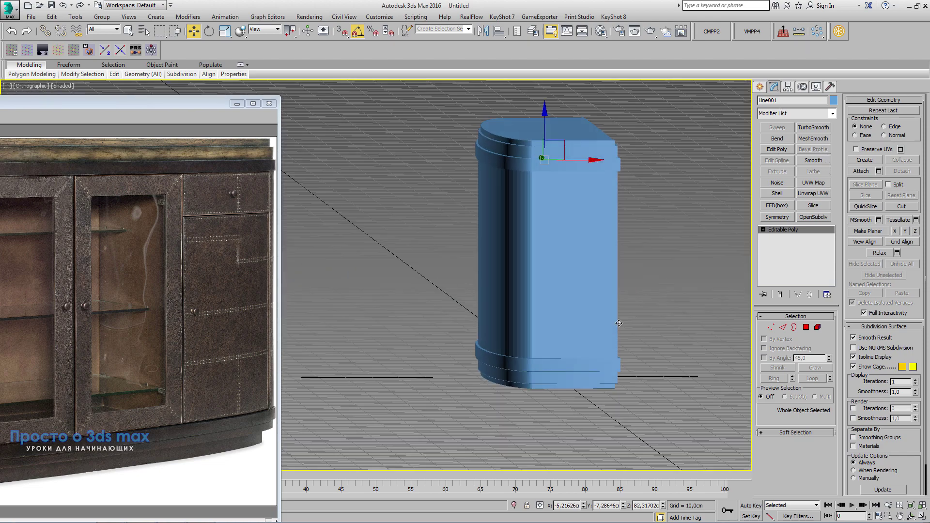
pyautogui.keyDown('alt'); pyautogui.moveTo(677, 349); pyautogui.dragTo(679, 326, button='middle'); pyautogui.keyUp('alt')
# Add a Smooth modifier with Auto Smooth enabled and check the smoothed ends
pyautogui.click(813, 160)
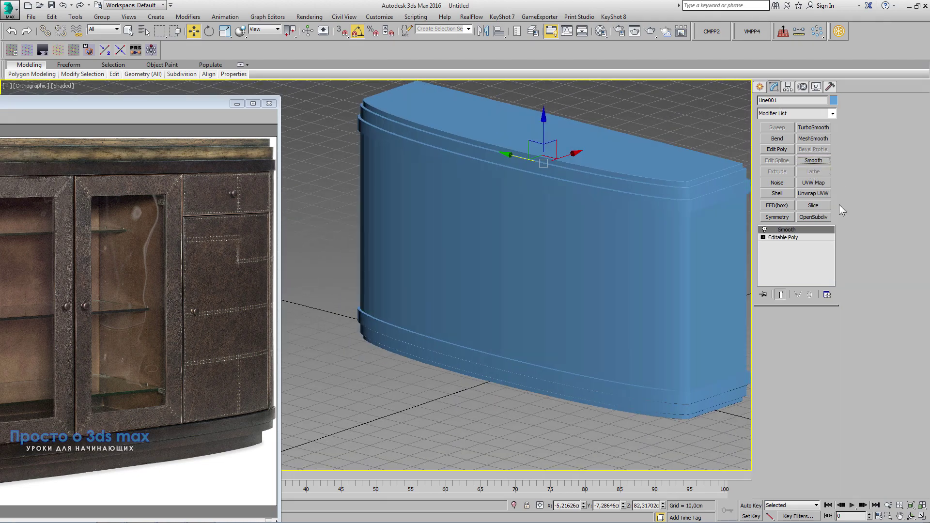
pyautogui.click(764, 328)
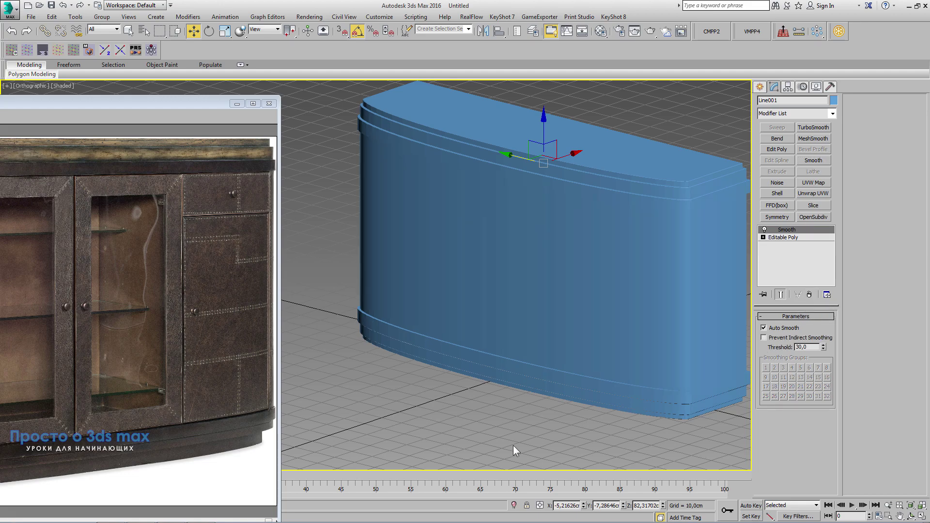
pyautogui.scroll(2, 721, 249)
pyautogui.press('F4')
pyautogui.scroll(3, 494, 338)
pyautogui.moveTo(493, 337)
pyautogui.keyDown('alt'); pyautogui.mouseDown(button='middle')
pyautogui.moveTo(393, 325)
pyautogui.moveTo(746, 291)
pyautogui.mouseUp(button='middle'); pyautogui.keyUp('alt')
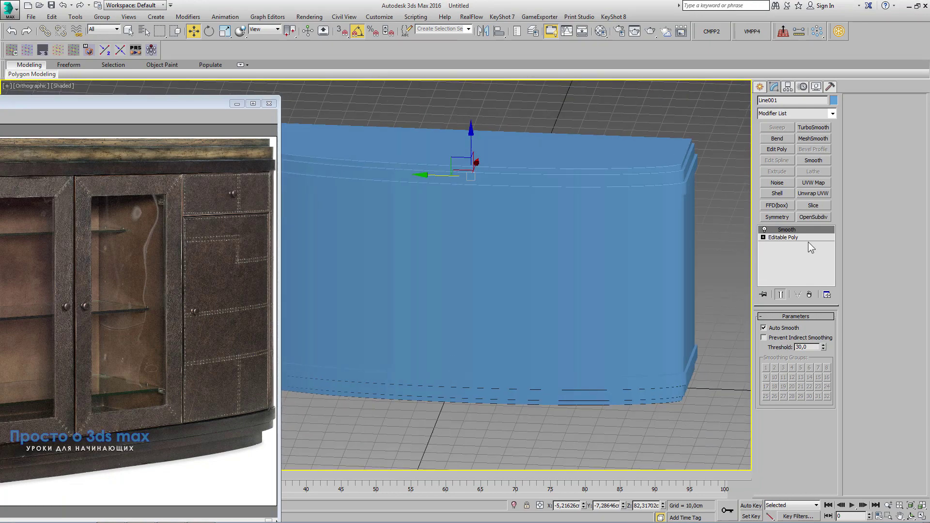
# Collapse the stack into one Editable Poly and view it in Front view with edged faces
pyautogui.rightClick(809, 243)
pyautogui.click(841, 330)
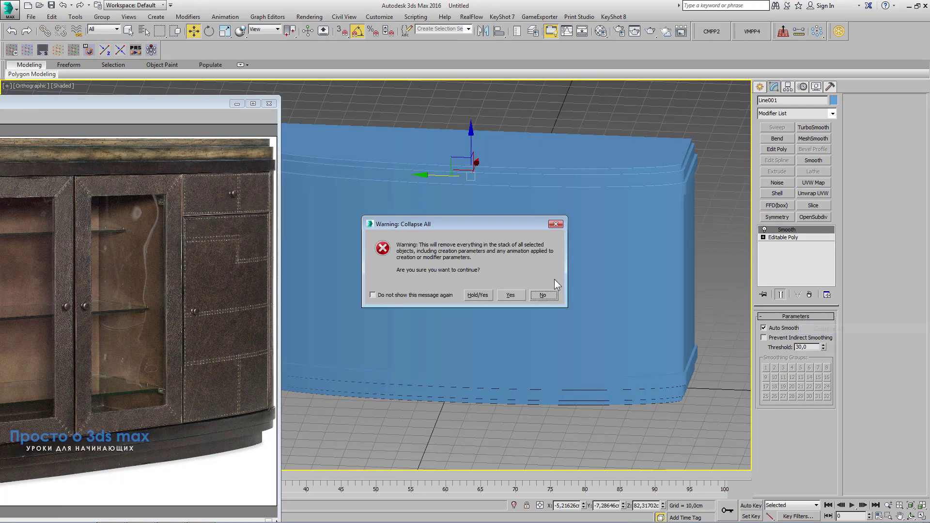
pyautogui.click(515, 295)
pyautogui.keyDown('alt'); pyautogui.moveTo(534, 282); pyautogui.dragTo(609, 282, button='middle'); pyautogui.keyUp('alt')
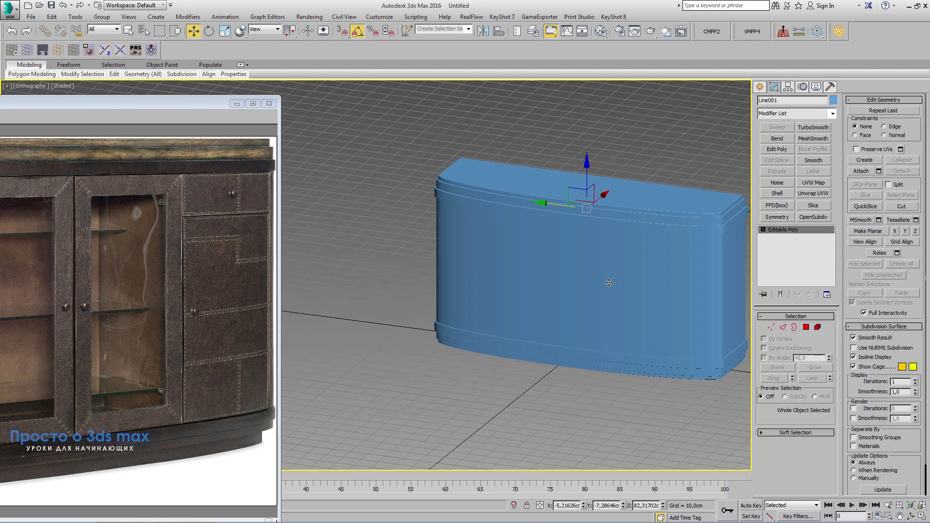
pyautogui.press('F4')
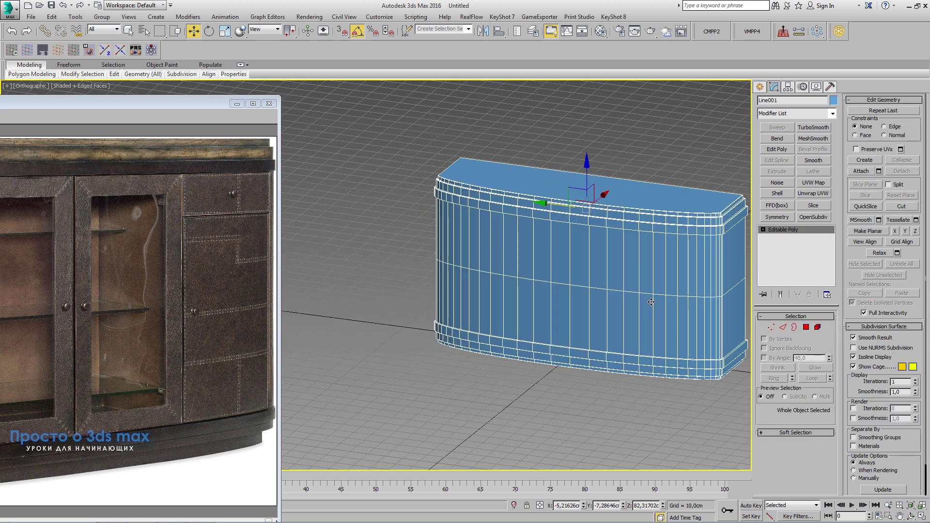
pyautogui.press('f')
pyautogui.moveTo(403, 269); pyautogui.dragTo(516, 277, button='middle')
pyautogui.scroll(5, 438, 261)
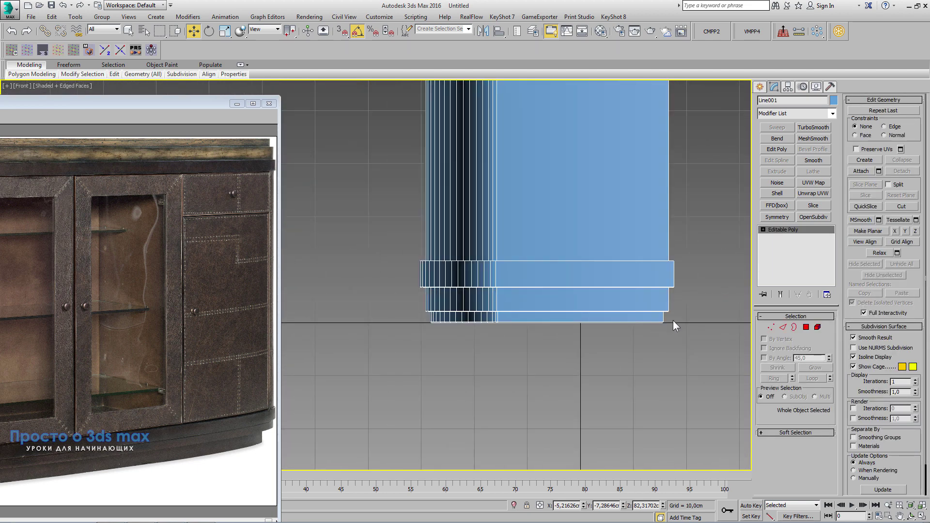
# Raise the lower base vertex rows along Y, undoing the last move, then leave Vertex mode
pyautogui.click(771, 327)
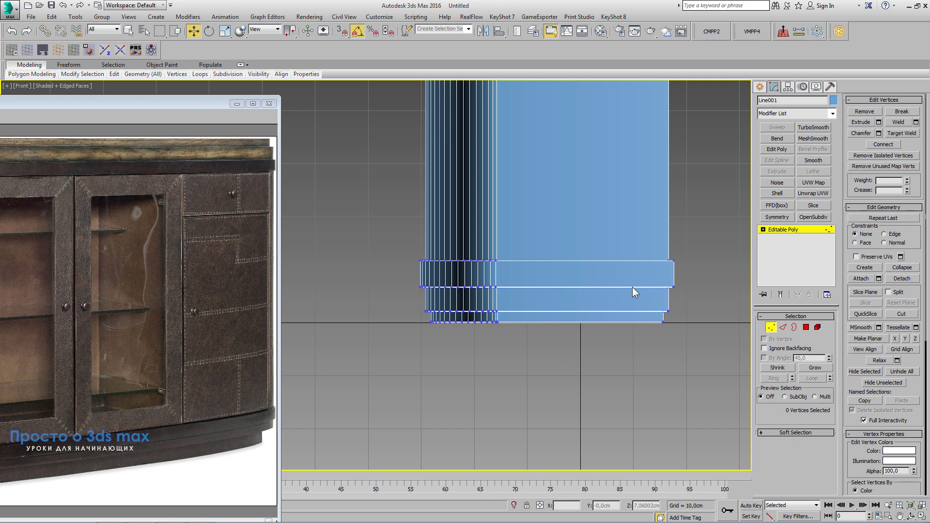
pyautogui.moveTo(682, 315); pyautogui.dragTo(375, 306)
pyautogui.scroll(2, 504, 289)
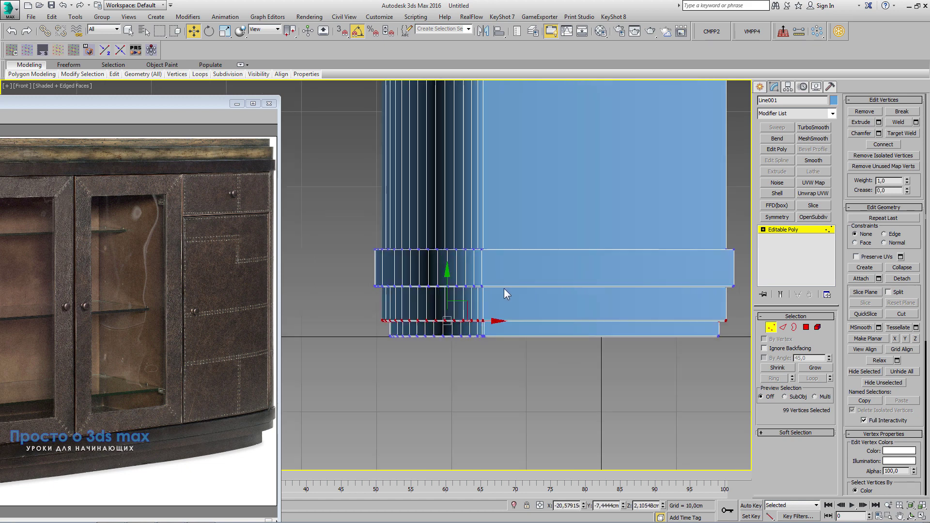
pyautogui.moveTo(449, 285); pyautogui.dragTo(452, 277)
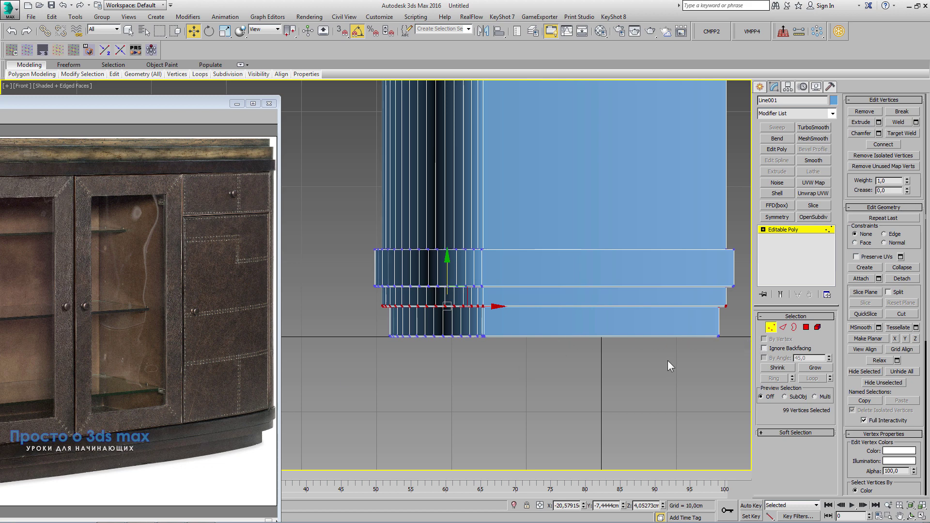
pyautogui.moveTo(735, 357); pyautogui.dragTo(353, 331)
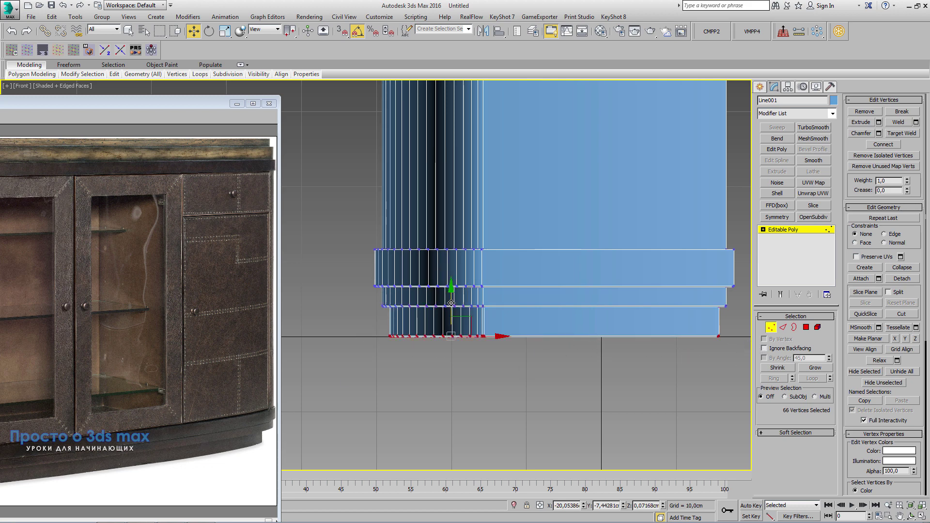
pyautogui.moveTo(451, 298); pyautogui.dragTo(452, 299)
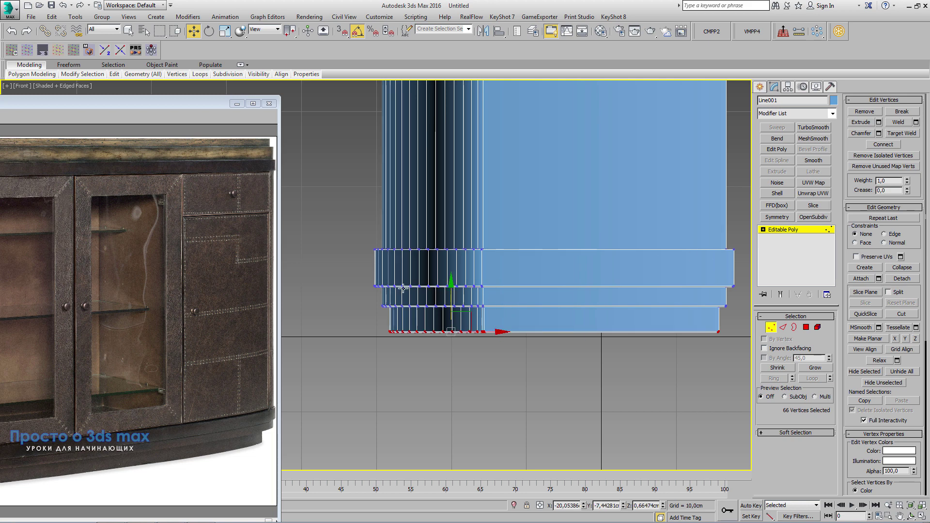
pyautogui.moveTo(451, 289); pyautogui.dragTo(451, 293)
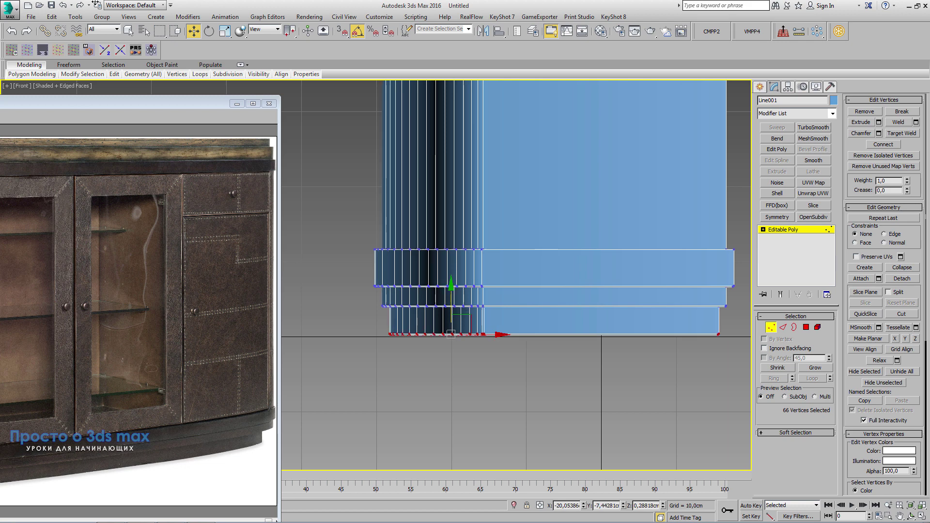
pyautogui.click(12, 32)
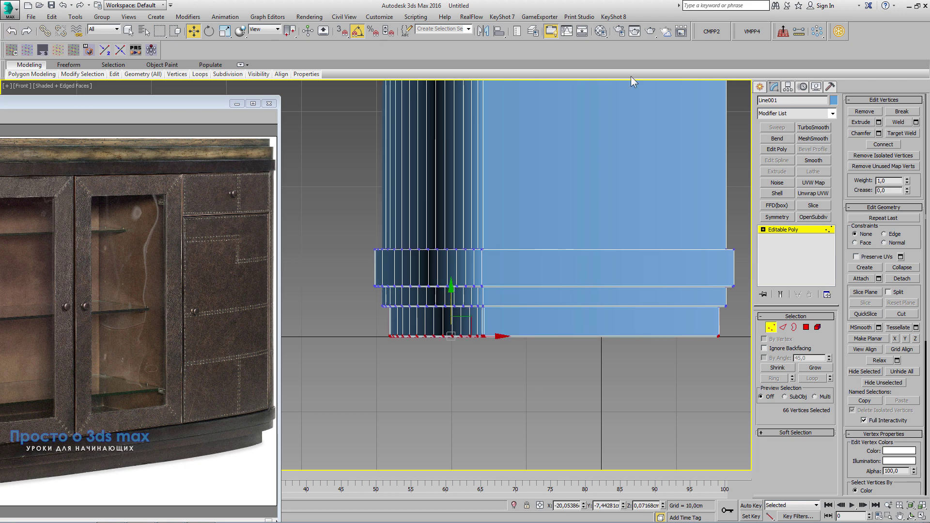
pyautogui.click(818, 232)
pyautogui.scroll(-2, 499, 323)
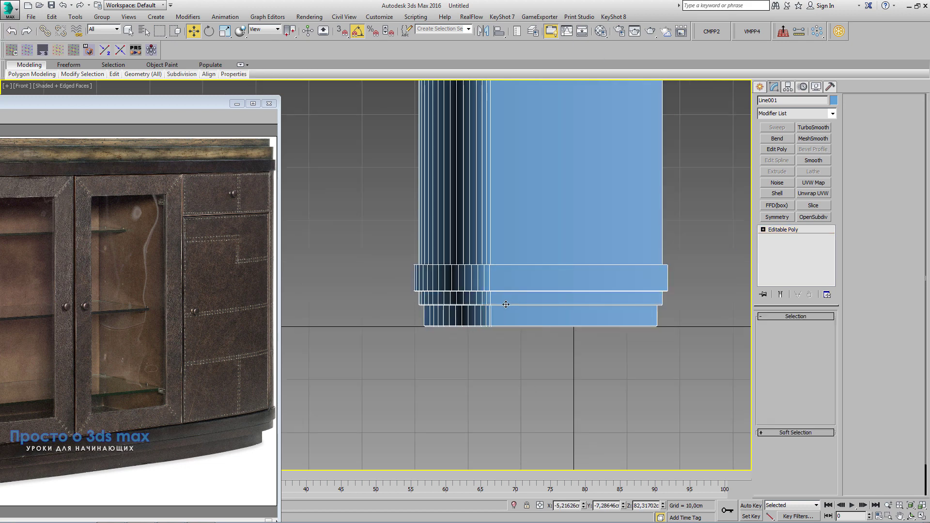
pyautogui.scroll(-7, 499, 323)
pyautogui.keyDown('alt'); pyautogui.moveTo(500, 323); pyautogui.dragTo(589, 265, button='middle'); pyautogui.keyUp('alt')
pyautogui.scroll(6, 589, 266)
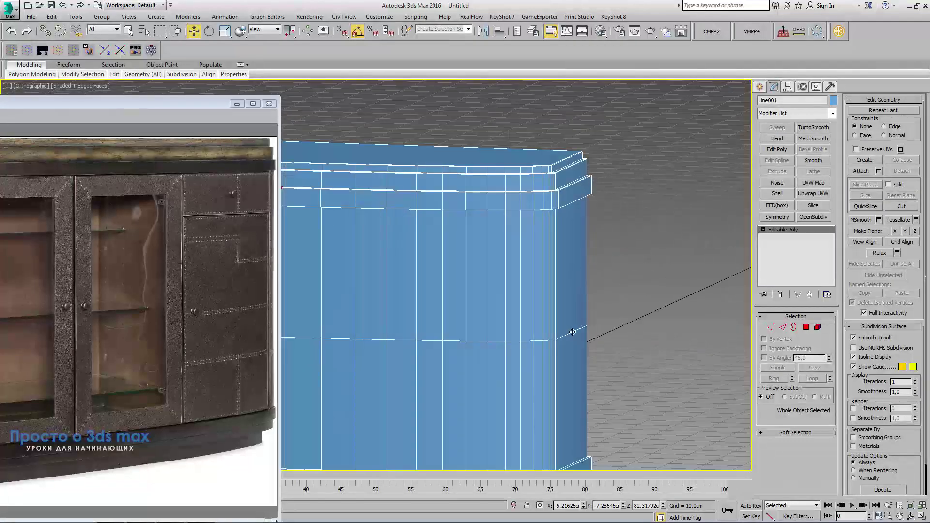
pyautogui.scroll(2, 541, 318)
pyautogui.scroll(1, 541, 317)
pyautogui.click(783, 327)
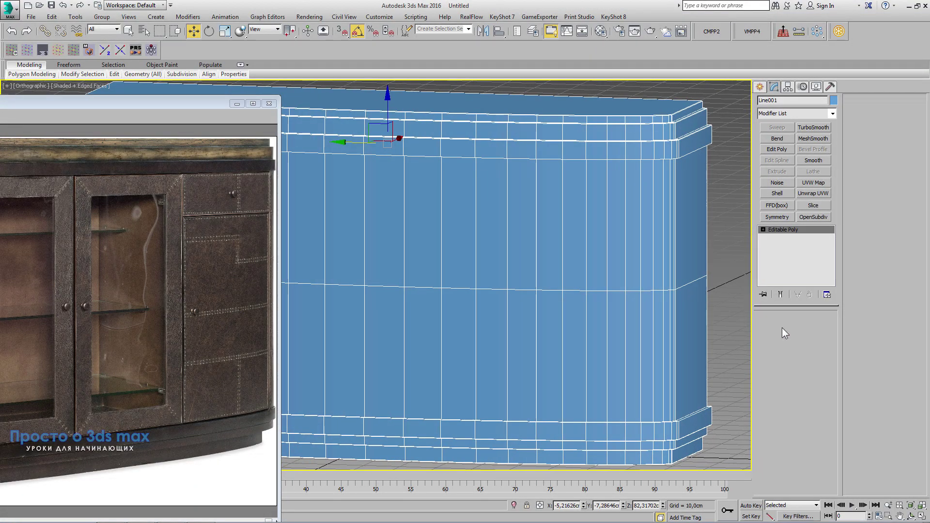
pyautogui.doubleClick(323, 284)
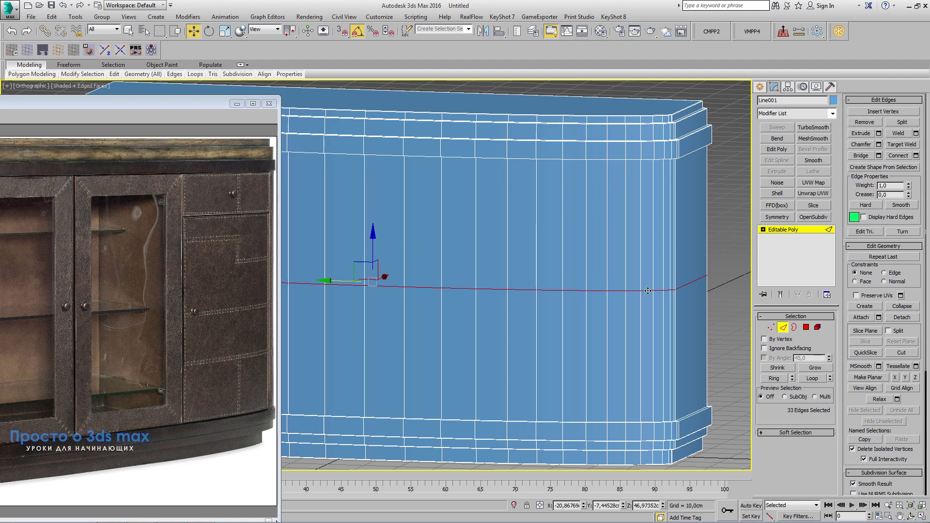
pyautogui.keyDown('alt'); pyautogui.moveTo(647, 291); pyautogui.dragTo(677, 304, button='middle'); pyautogui.keyUp('alt')
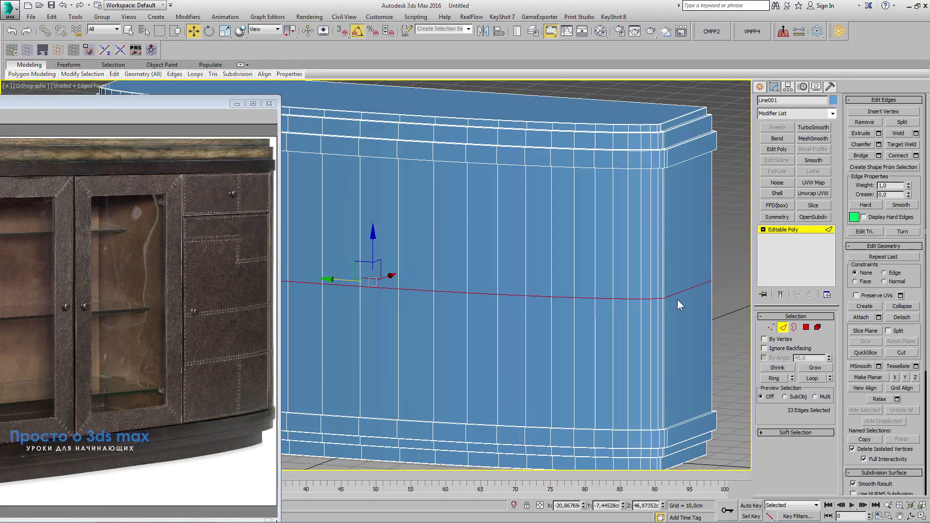
pyautogui.click(678, 301)
pyautogui.scroll(-3, 678, 300)
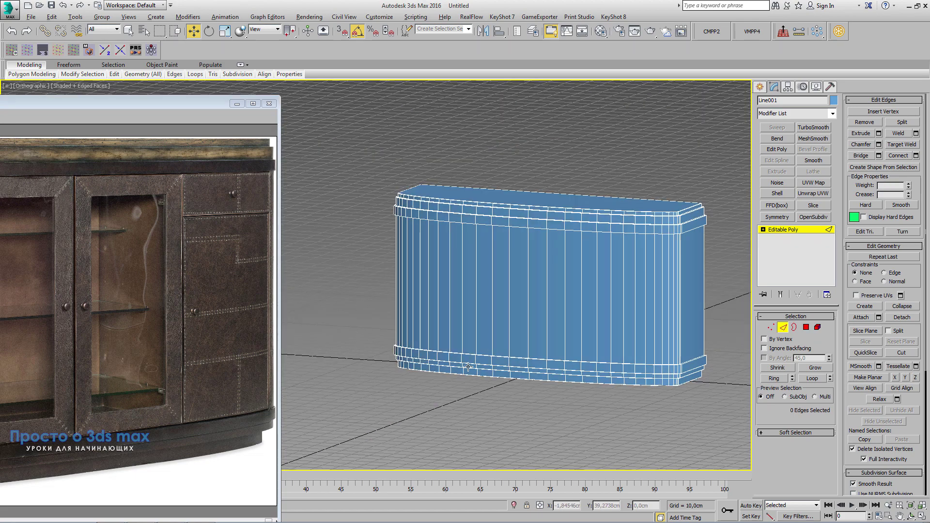
pyautogui.keyDown('alt'); pyautogui.moveTo(468, 367); pyautogui.dragTo(674, 290, button='middle'); pyautogui.keyUp('alt')
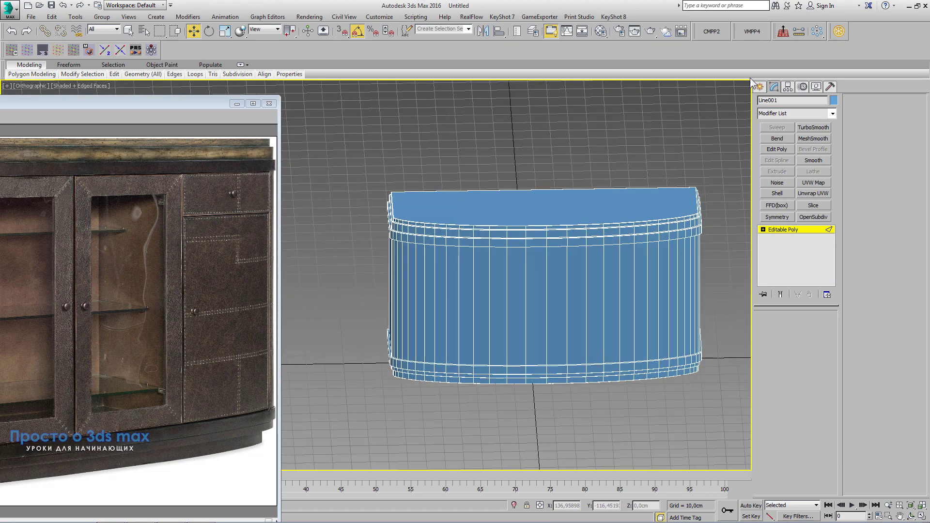
# Center the body's pivot to the object with Affect Pivot Only, then switch to Edge level
pyautogui.click(788, 87)
pyautogui.click(788, 146)
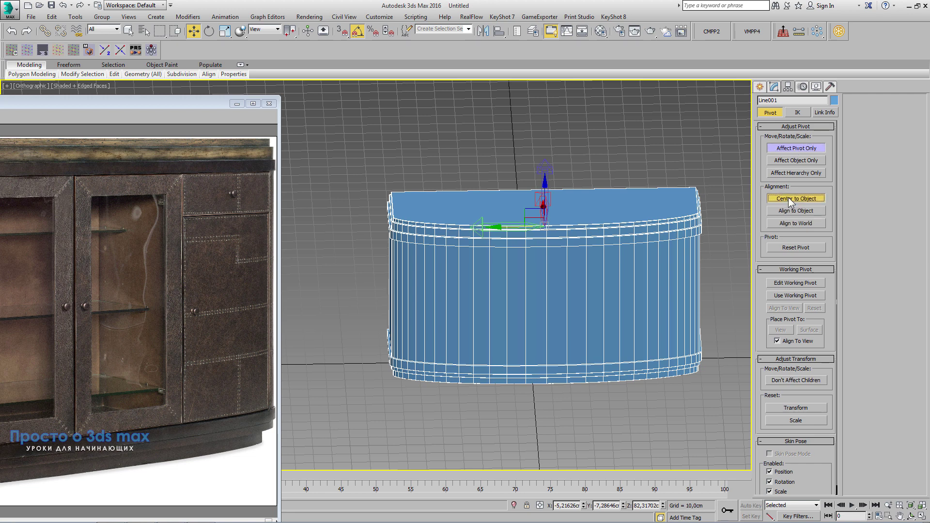
pyautogui.click(789, 199)
pyautogui.click(797, 148)
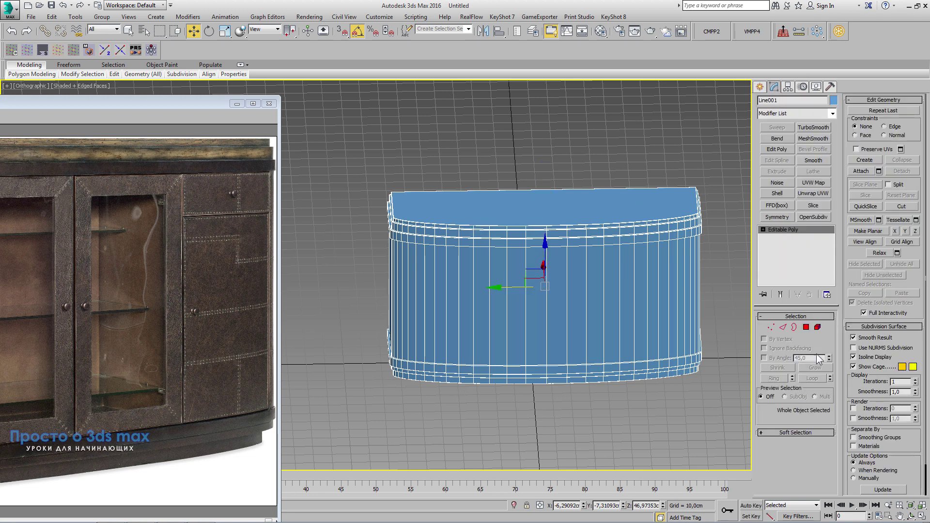
pyautogui.click(783, 328)
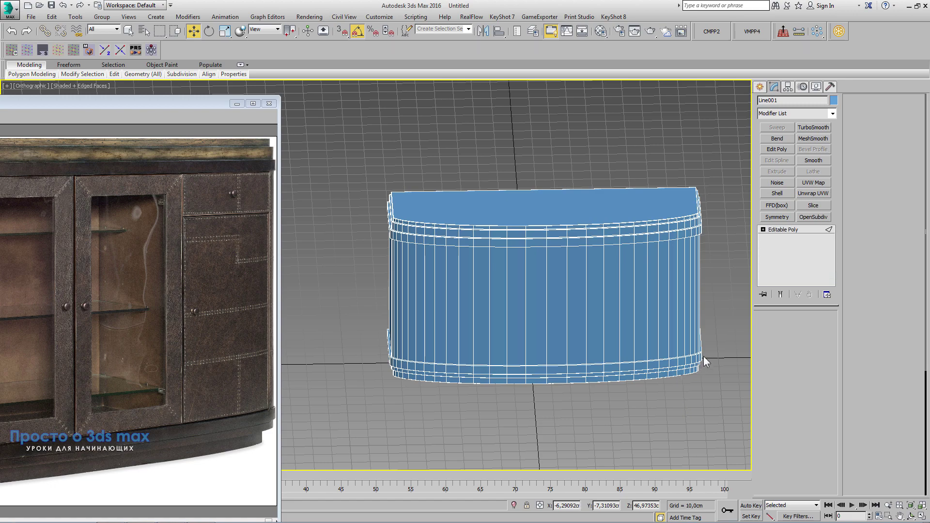
# Select the two bottom edge loops of the cabinet base
pyautogui.scroll(4, 704, 356)
pyautogui.scroll(4, 682, 354)
pyautogui.doubleClick(655, 342)
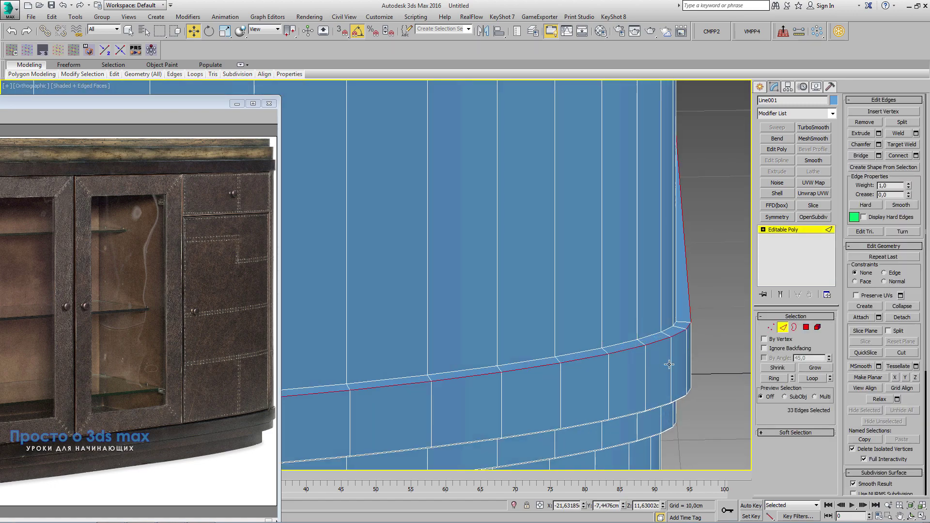
pyautogui.scroll(-5, 659, 340)
pyautogui.scroll(-3, 662, 363)
pyautogui.scroll(-2, 669, 277)
pyautogui.scroll(4, 669, 276)
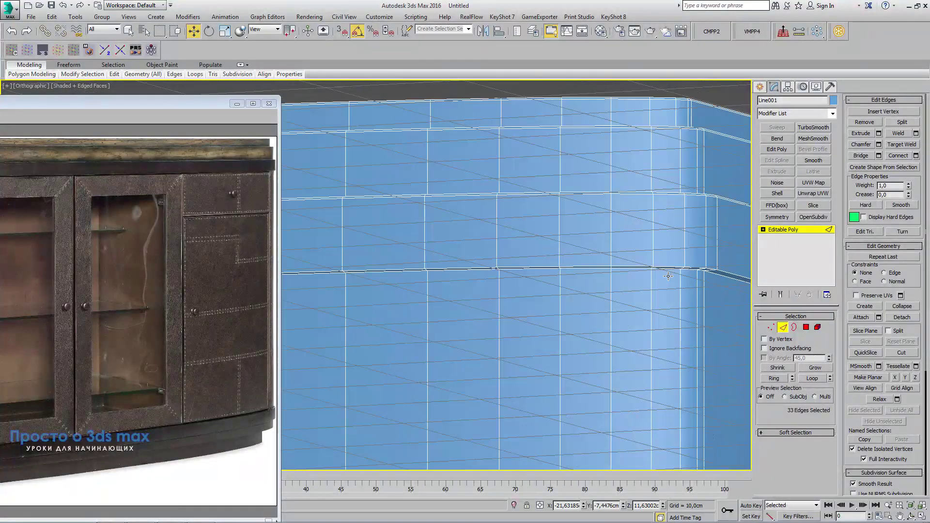
pyautogui.scroll(3, 668, 255)
pyautogui.keyDown('ctrl'); pyautogui.doubleClick(668, 256); pyautogui.keyUp('ctrl')
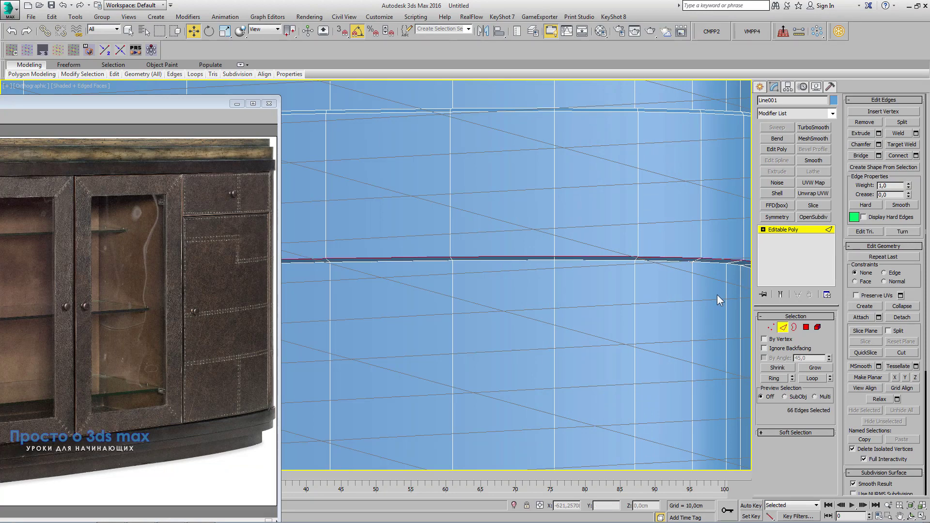
pyautogui.scroll(-3, 716, 297)
pyautogui.scroll(-3, 683, 362)
pyautogui.scroll(2, 683, 362)
# Close the wood texture image window and show viewport statistics (629 polys, 660 verts)
pyautogui.moveTo(683, 363); pyautogui.dragTo(577, 340, button='middle')
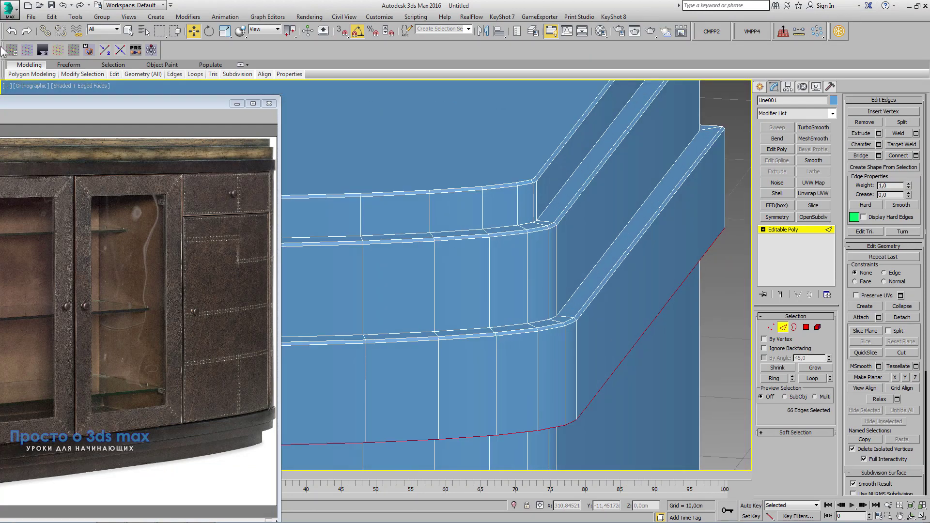
pyautogui.moveTo(120, 104); pyautogui.dragTo(88, 224)
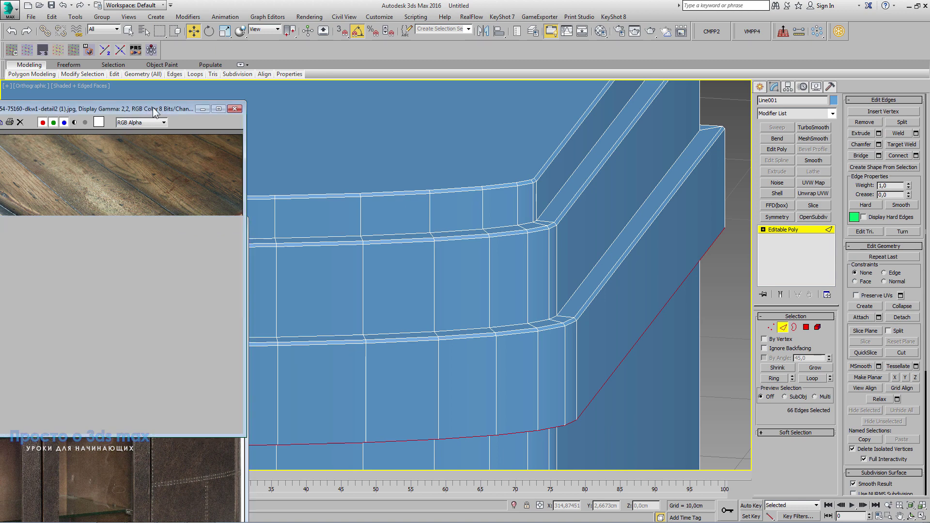
pyautogui.moveTo(145, 110); pyautogui.dragTo(169, 287)
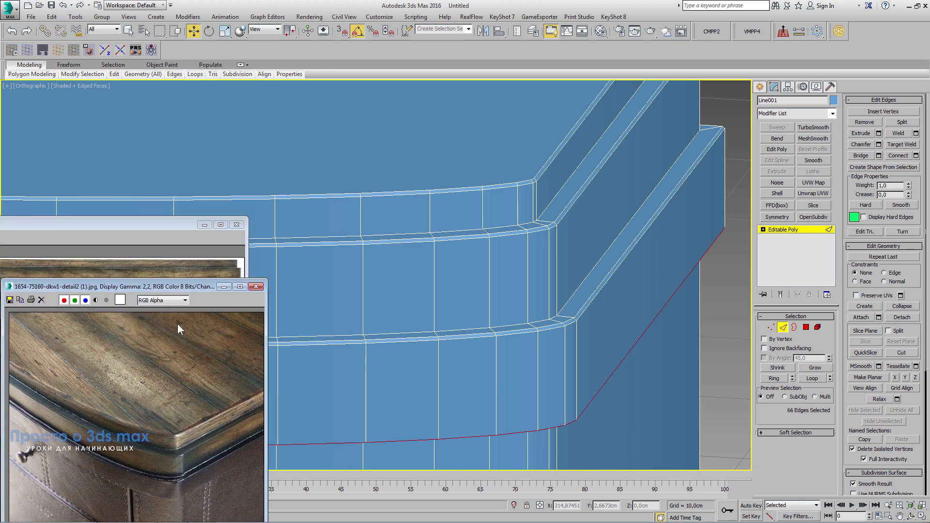
pyautogui.click(256, 287)
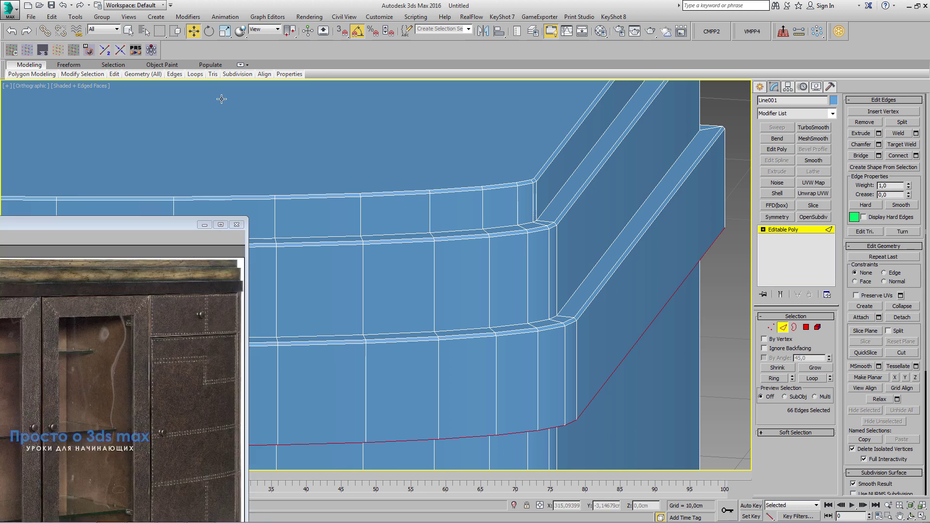
pyautogui.press('7')
# Chamfer the selected bottom edges by 0,1cm with 1 segment, then exit Edge mode
pyautogui.click(878, 145)
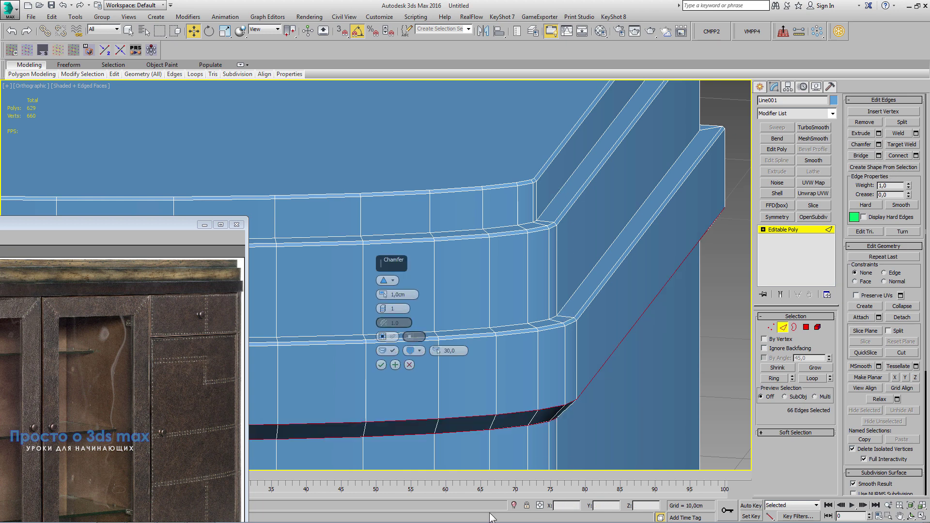
pyautogui.moveTo(383, 294); pyautogui.dragTo(383, 294)
pyautogui.write('0,1')
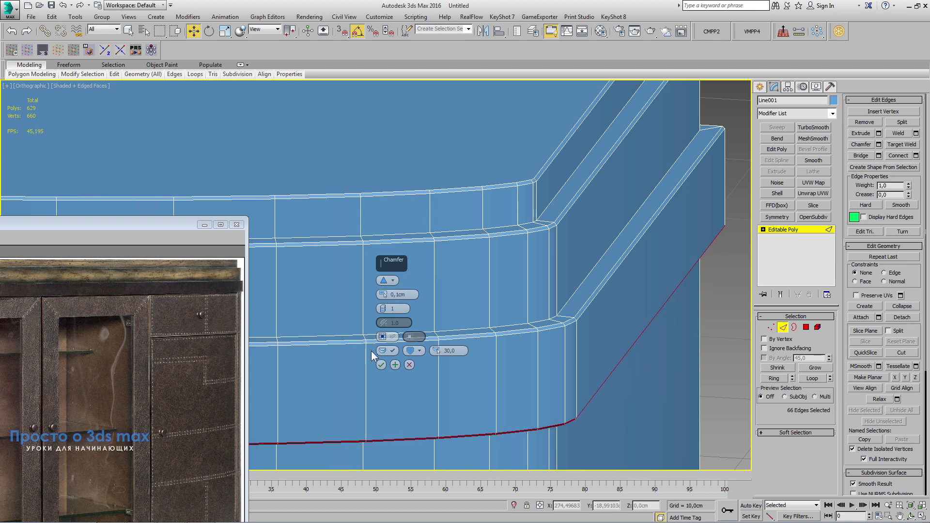
pyautogui.click(382, 365)
pyautogui.click(783, 230)
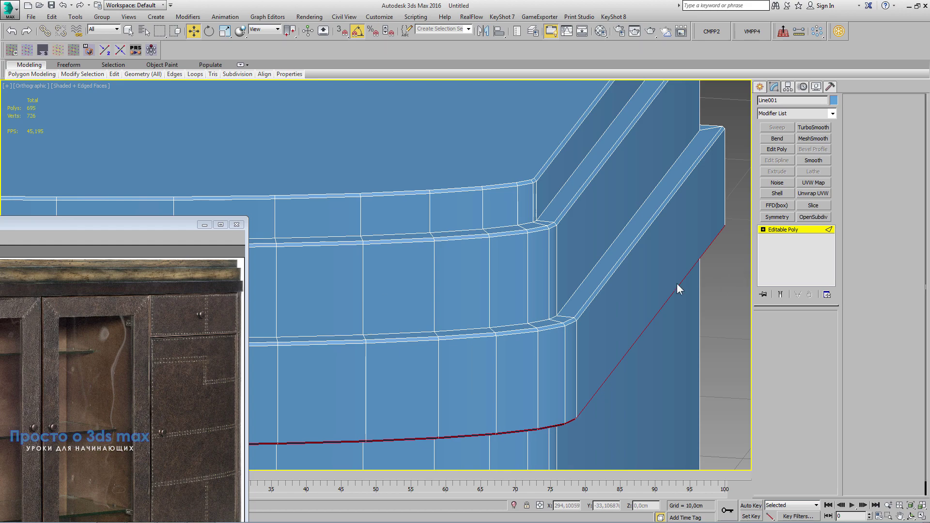
pyautogui.scroll(-5, 623, 305)
pyautogui.moveTo(612, 364); pyautogui.dragTo(632, 224, button='middle')
# Orbit to the cabinet's front-left and drag the reference photo window to the screen centre
pyautogui.scroll(-3, 635, 300)
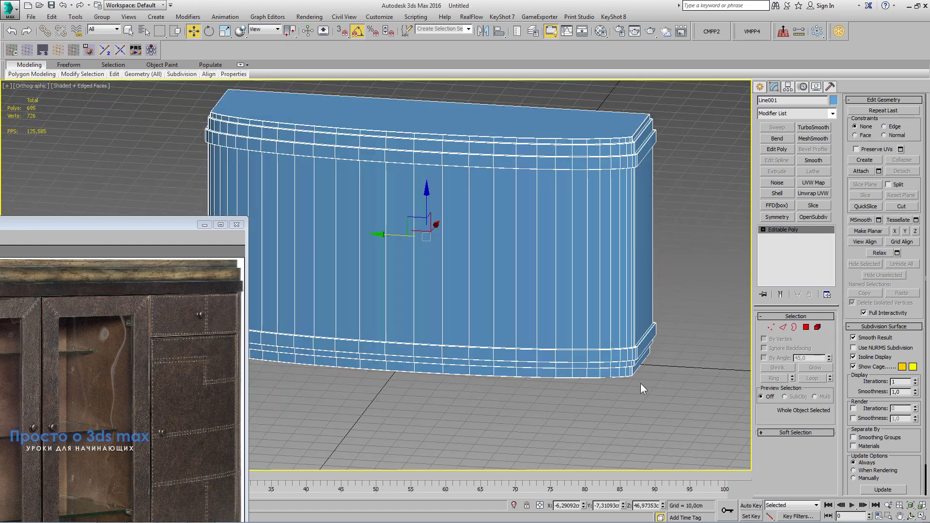
pyautogui.moveTo(640, 382)
pyautogui.keyDown('alt'); pyautogui.mouseDown(button='middle')
pyautogui.moveTo(579, 366)
pyautogui.moveTo(711, 371)
pyautogui.moveTo(577, 382)
pyautogui.moveTo(629, 371)
pyautogui.mouseUp(button='middle'); pyautogui.keyUp('alt')
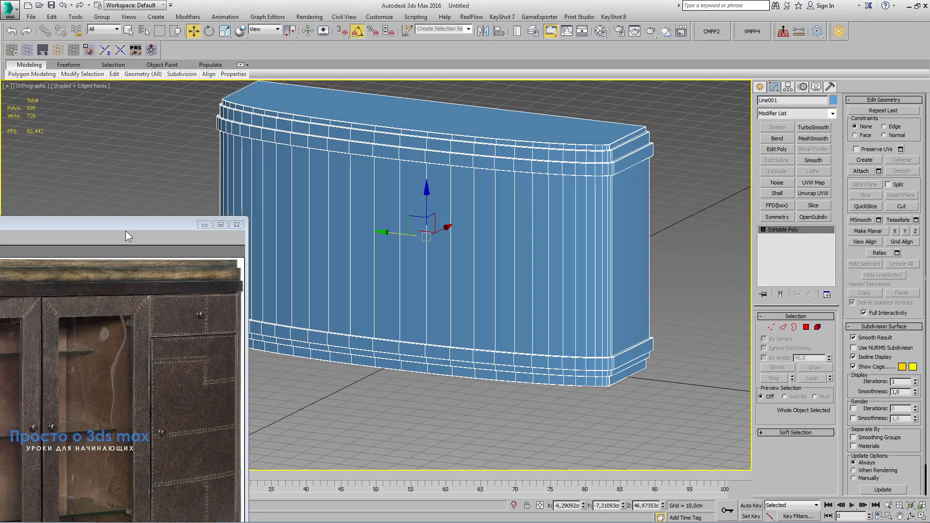
pyautogui.moveTo(126, 232); pyautogui.dragTo(482, 138)
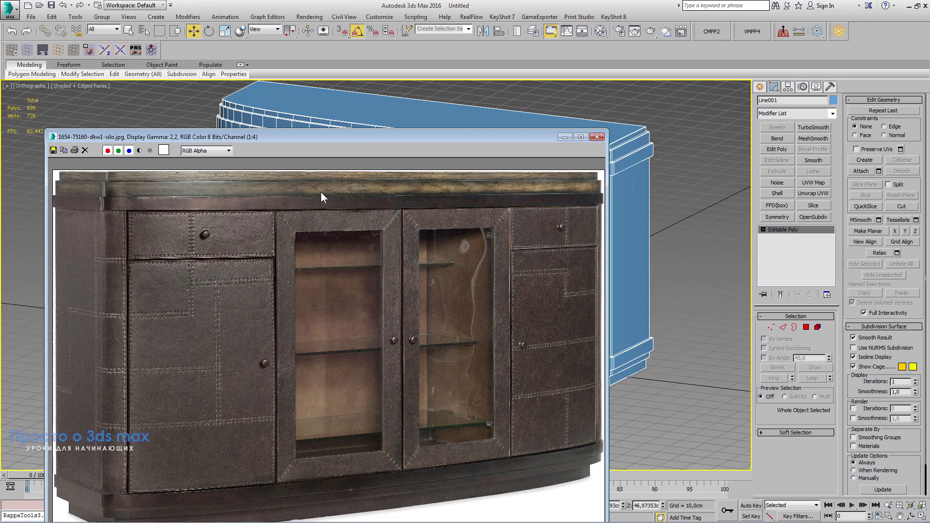